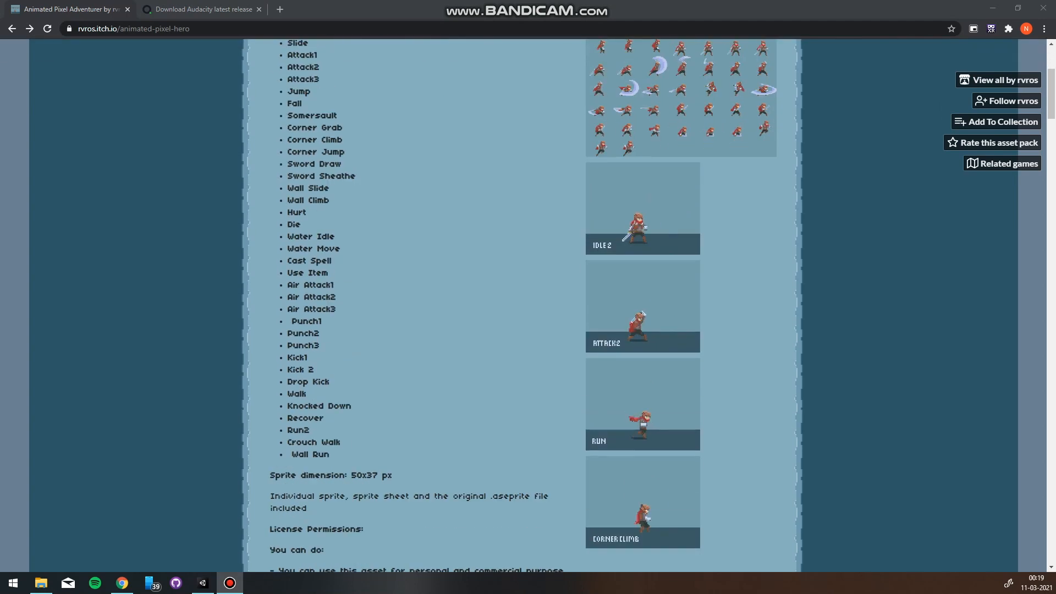
Step: Review the Animated Pixel Adventurer page's animation list, license permissions, download files and additional information
{"action": "scroll", "coordinate": [527, 318], "scroll_direction": "down", "scroll_amount": 8}
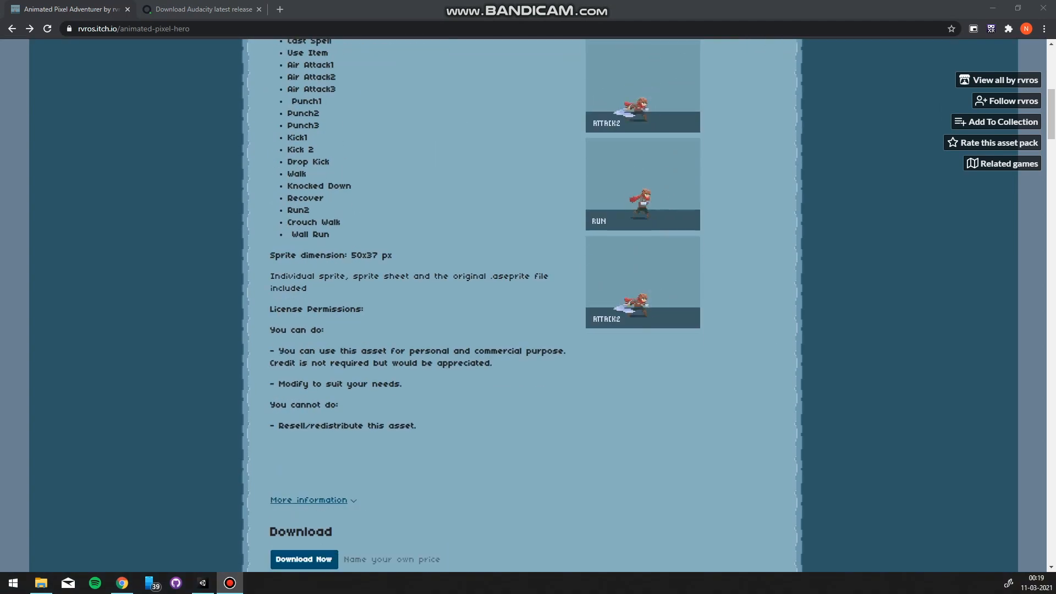
{"action": "scroll", "coordinate": [528, 319], "scroll_direction": "down", "scroll_amount": 1}
{"action": "scroll", "coordinate": [528, 319], "scroll_direction": "down", "scroll_amount": 5}
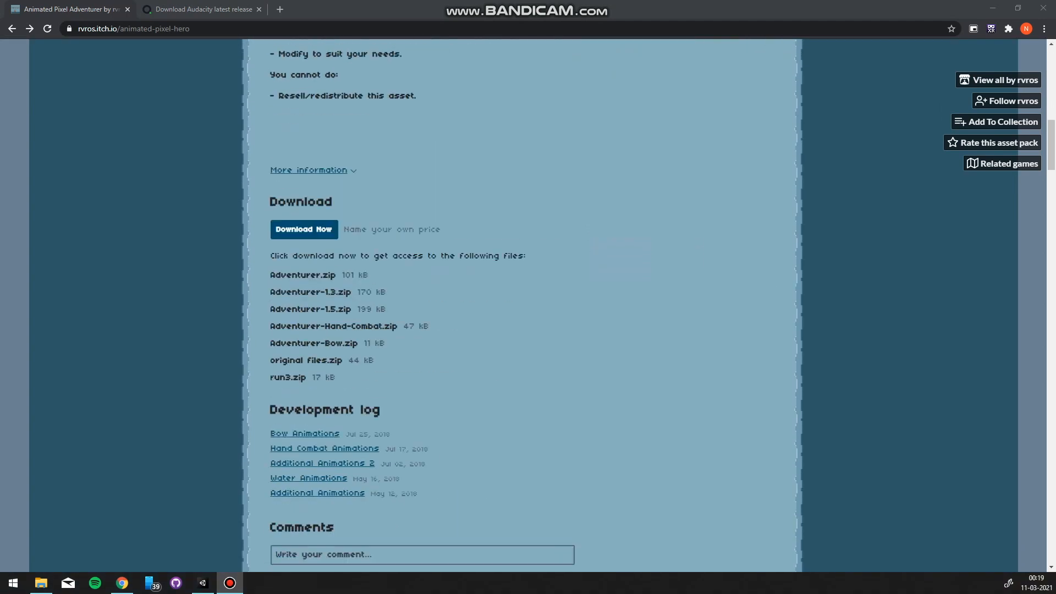
{"action": "left_click", "coordinate": [308, 170]}
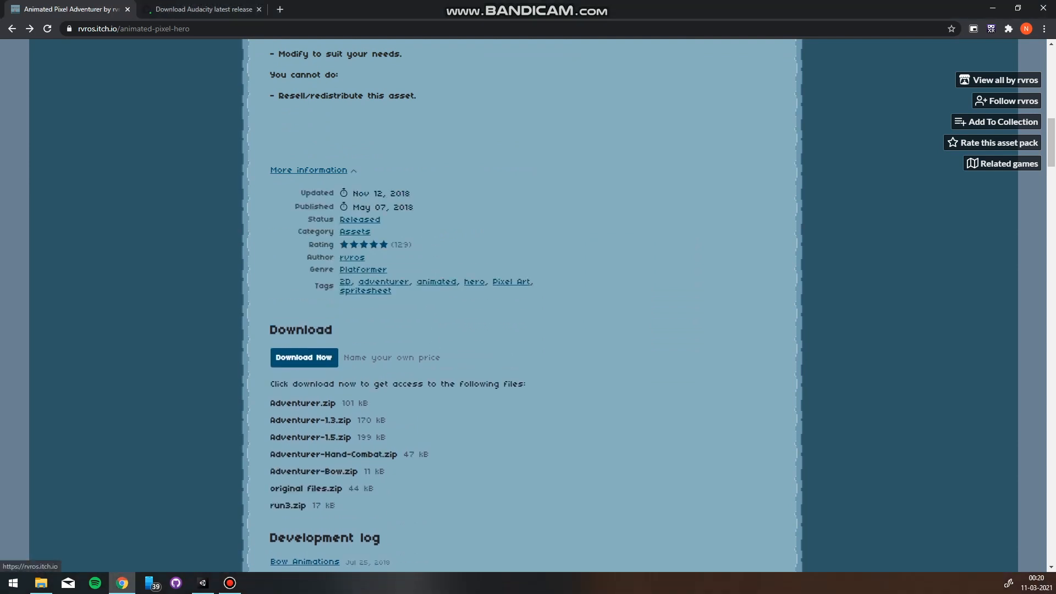
{"action": "scroll", "coordinate": [523, 305], "scroll_direction": "up", "scroll_amount": 10}
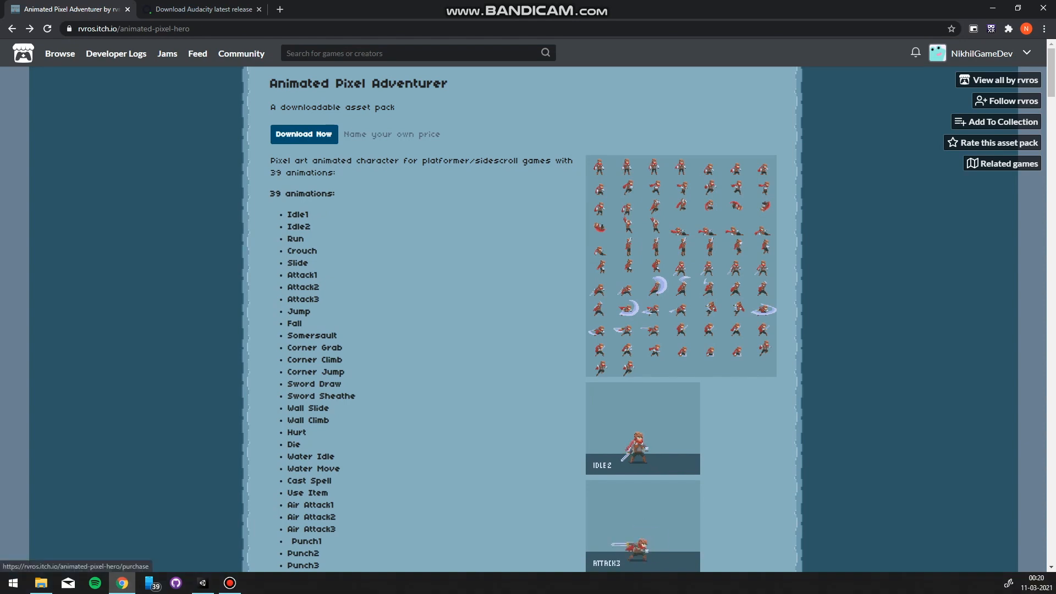
Step: Download Adventurer.zip from the Animated Pixel Adventurer asset pack without making a payment
{"action": "left_click", "coordinate": [304, 134]}
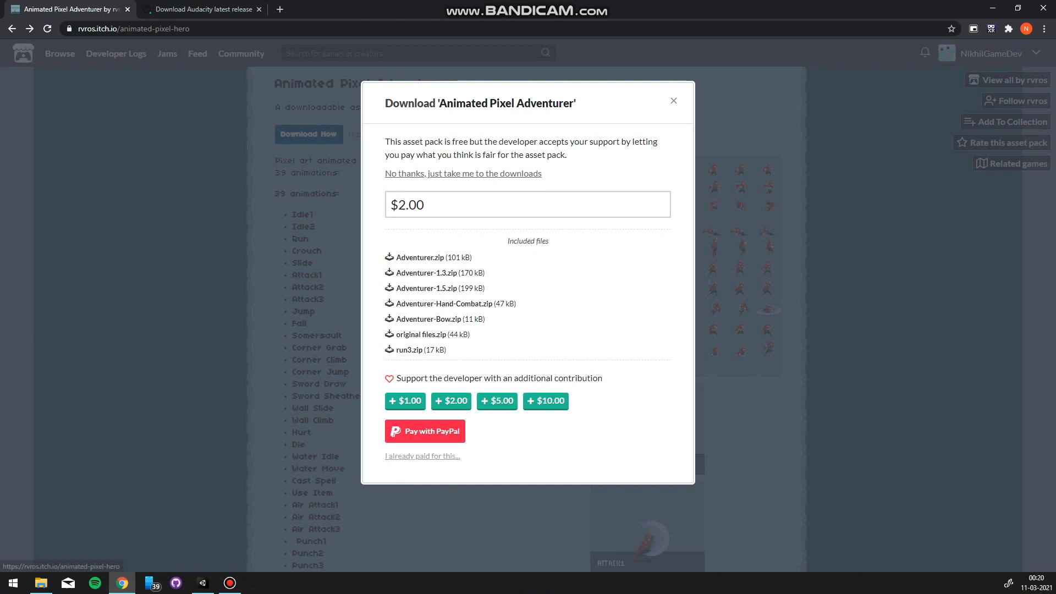
{"action": "left_click", "coordinate": [463, 174]}
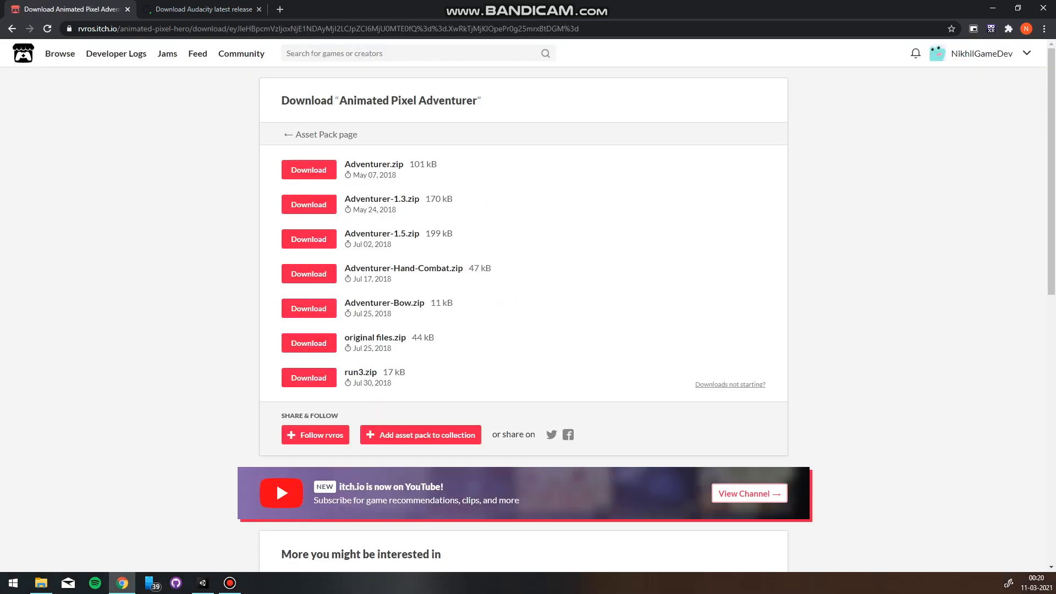
{"action": "left_click", "coordinate": [308, 170]}
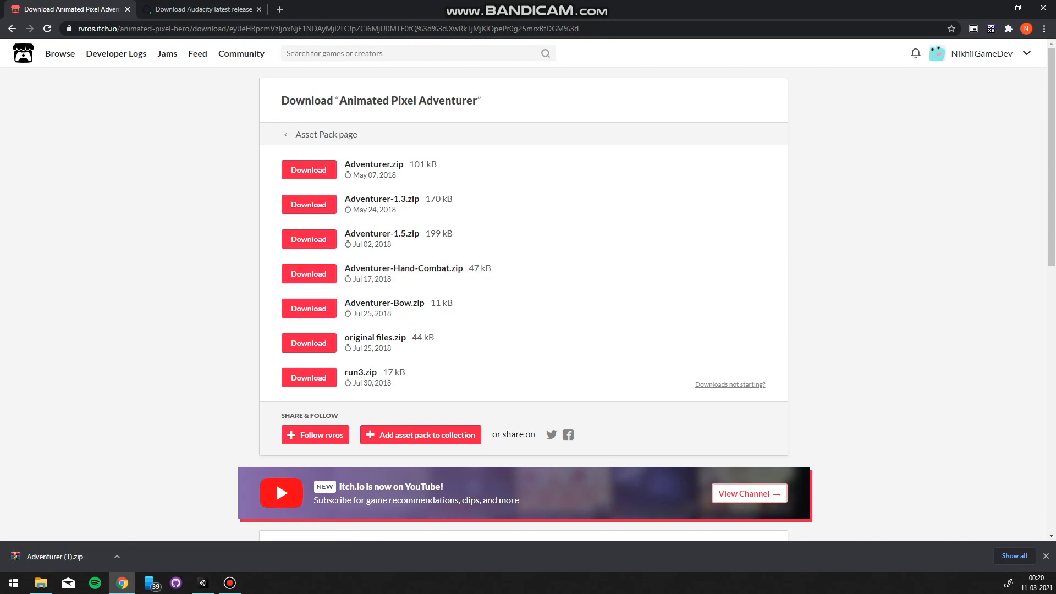
Step: Show the downloaded archive in its folder and select the extracted Adventurer folder
{"action": "left_click", "coordinate": [117, 557]}
{"action": "left_click", "coordinate": [137, 518]}
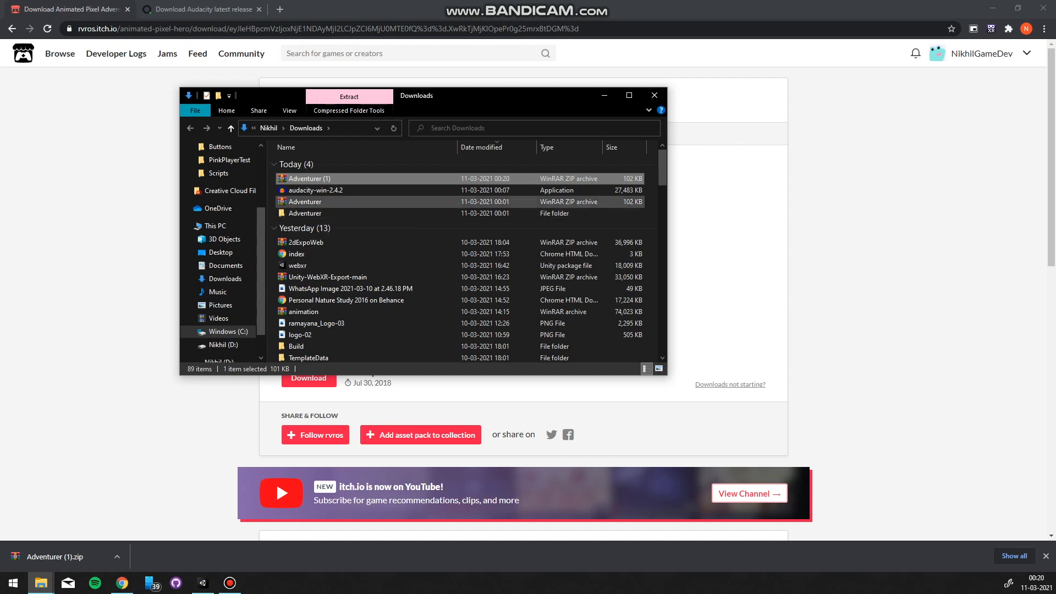
{"action": "left_click", "coordinate": [317, 213]}
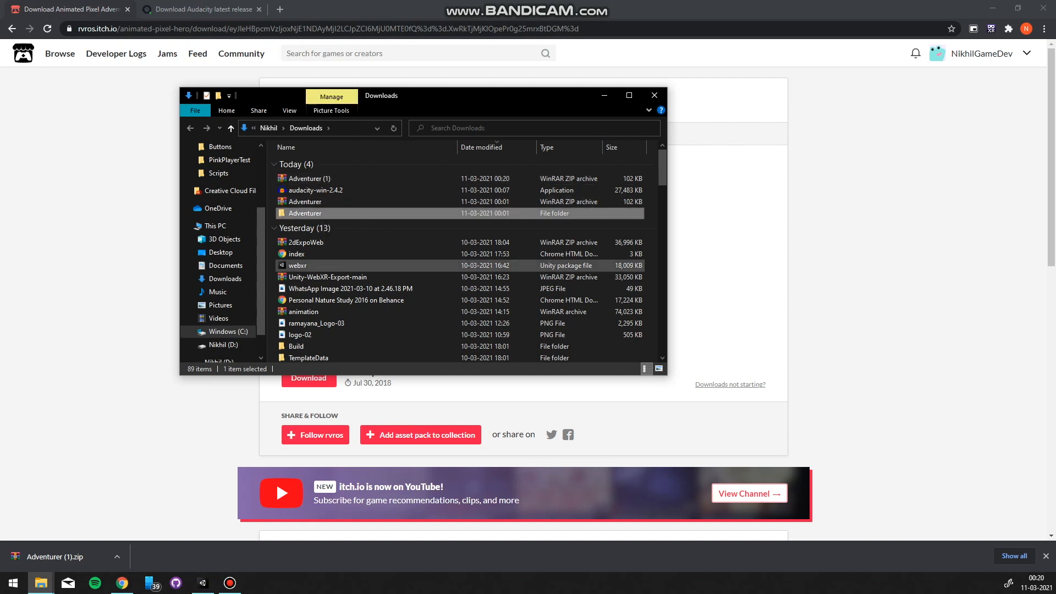
Step: Switch to Unity and narrow the Project panel to give the Animator panel more width
{"action": "left_click", "coordinate": [203, 583]}
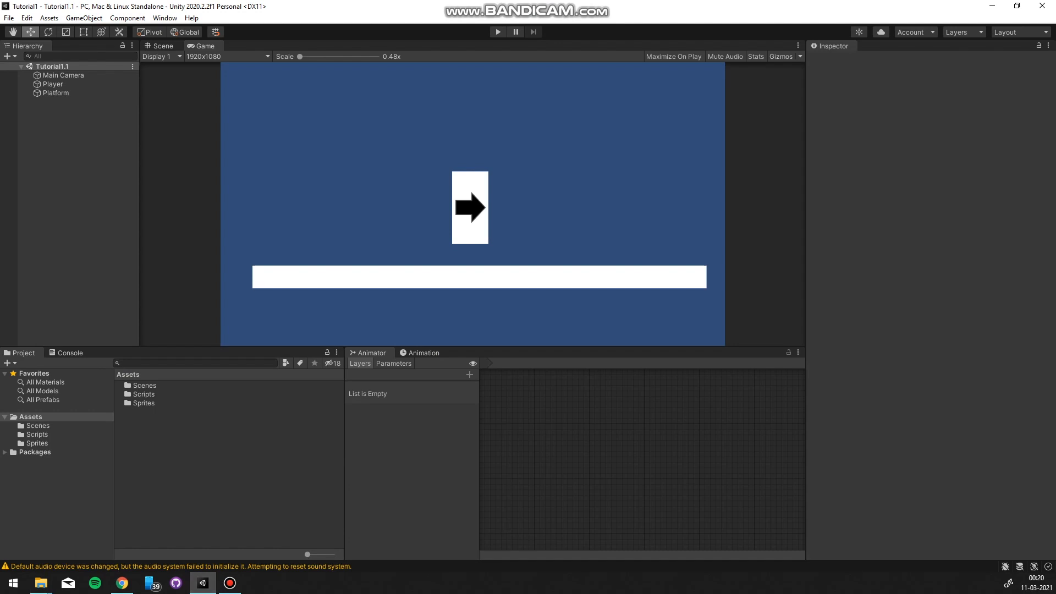
{"action": "left_click_drag", "start_coordinate": [344, 451], "coordinate": [276, 450]}
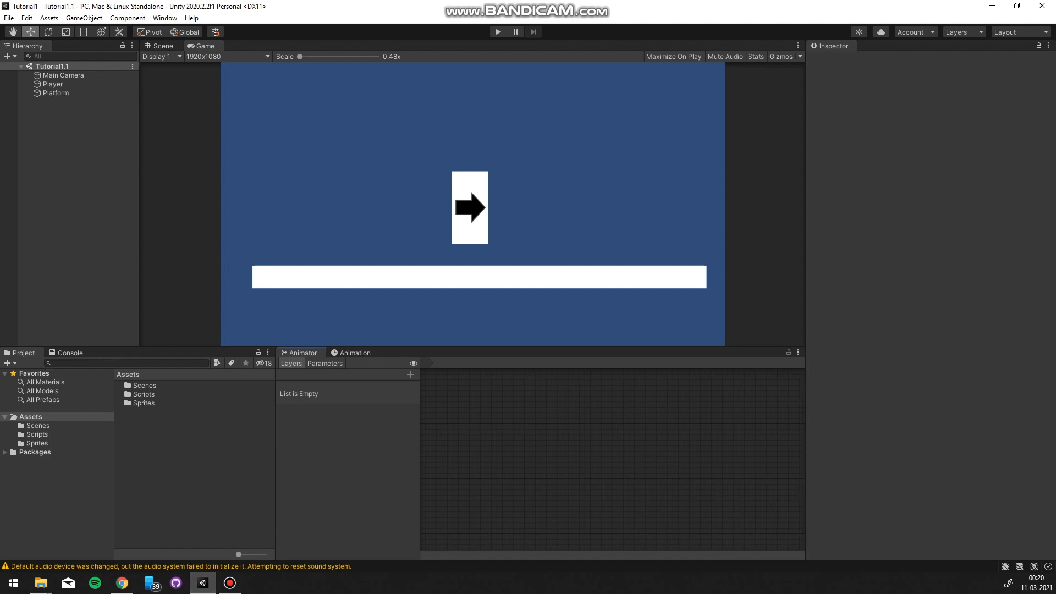
Step: Play-test the scene by moving the player left and right and jumping, and stop play mode
{"action": "left_click", "coordinate": [498, 32]}
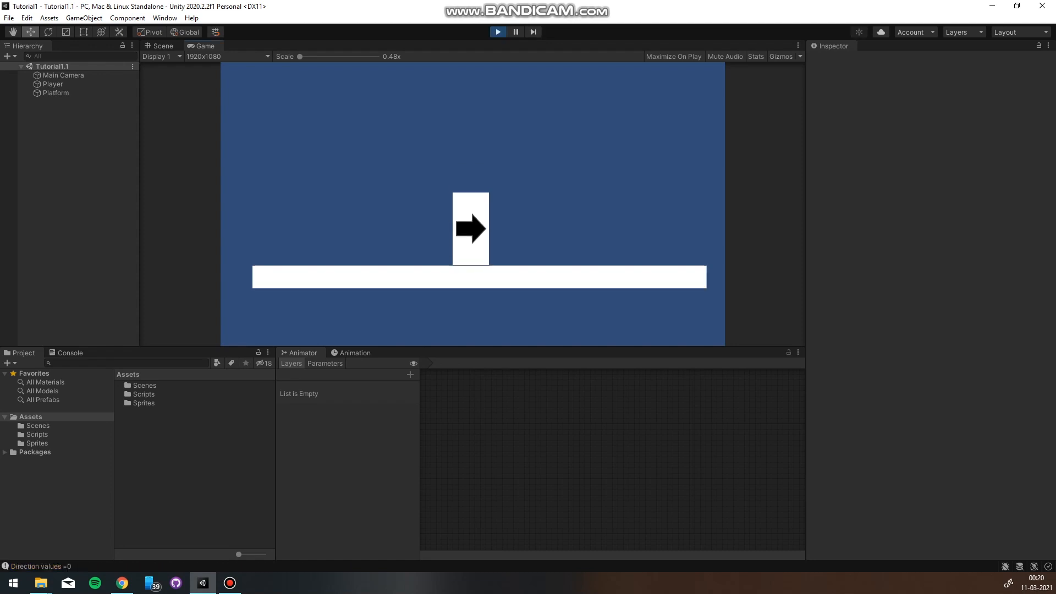
{"action": "key", "text": "d"}
{"action": "key", "text": "a"}
{"action": "key", "text": "d"}
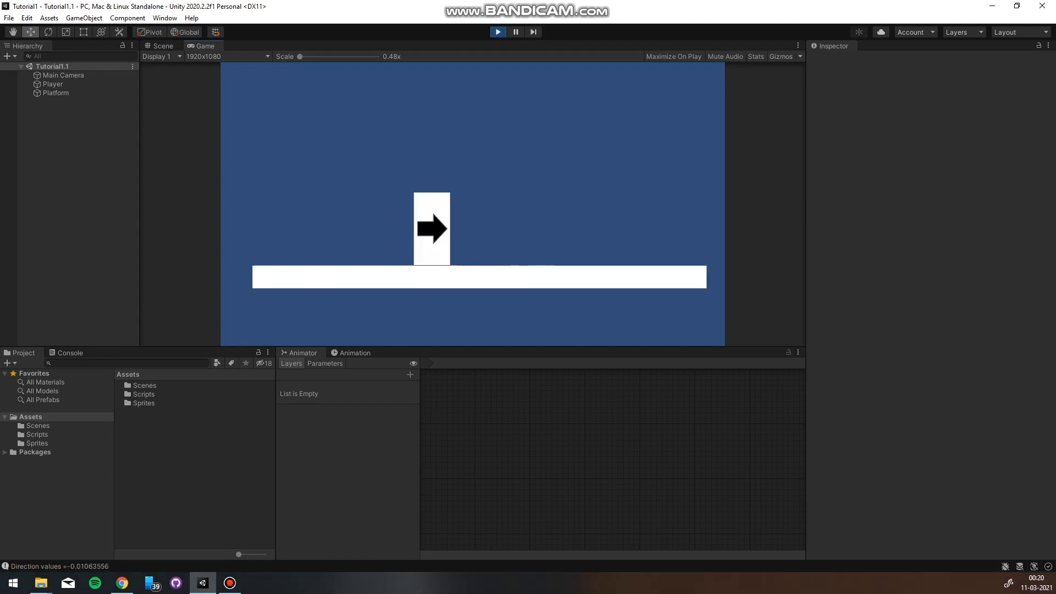
{"action": "key", "text": "a"}
{"action": "key", "text": "d"}
{"action": "key", "text": "space"}
{"action": "key", "text": "a"}
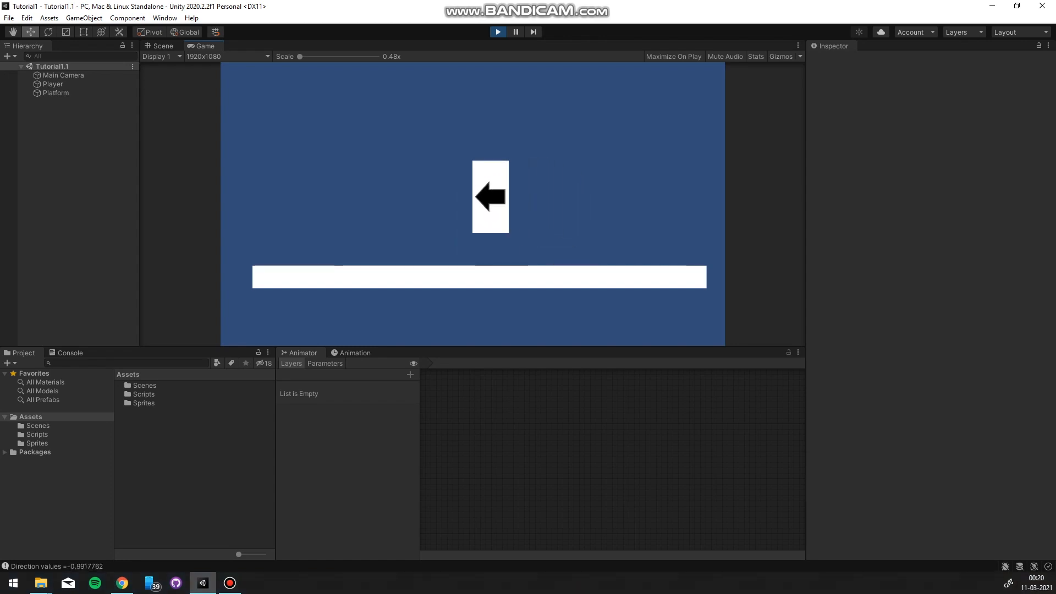
{"action": "key", "text": "d"}
{"action": "key", "text": "ctrl+p"}
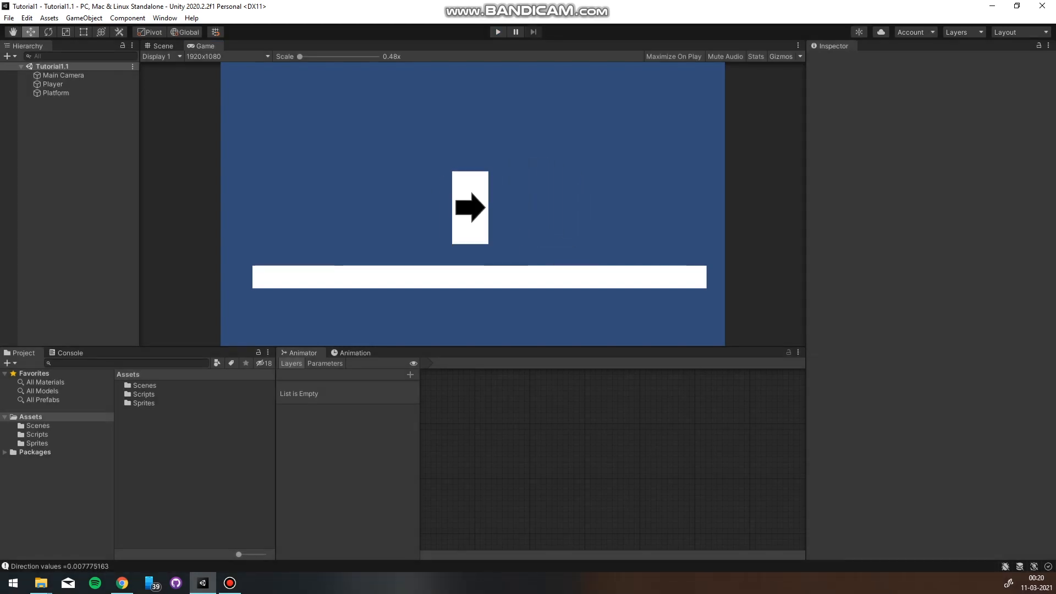
Step: Switch to the Downloads window and select all sprites in the Adventurer folder's Individual Sprites subfolder
{"action": "mouse_move", "coordinate": [41, 583]}
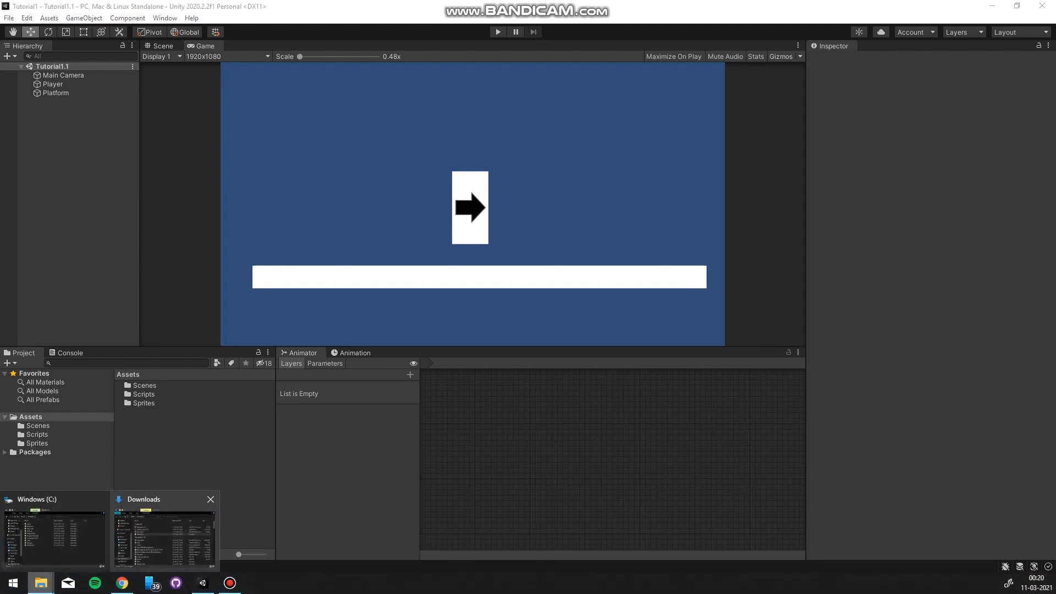
{"action": "left_click", "coordinate": [169, 530]}
{"action": "double_click", "coordinate": [322, 213]}
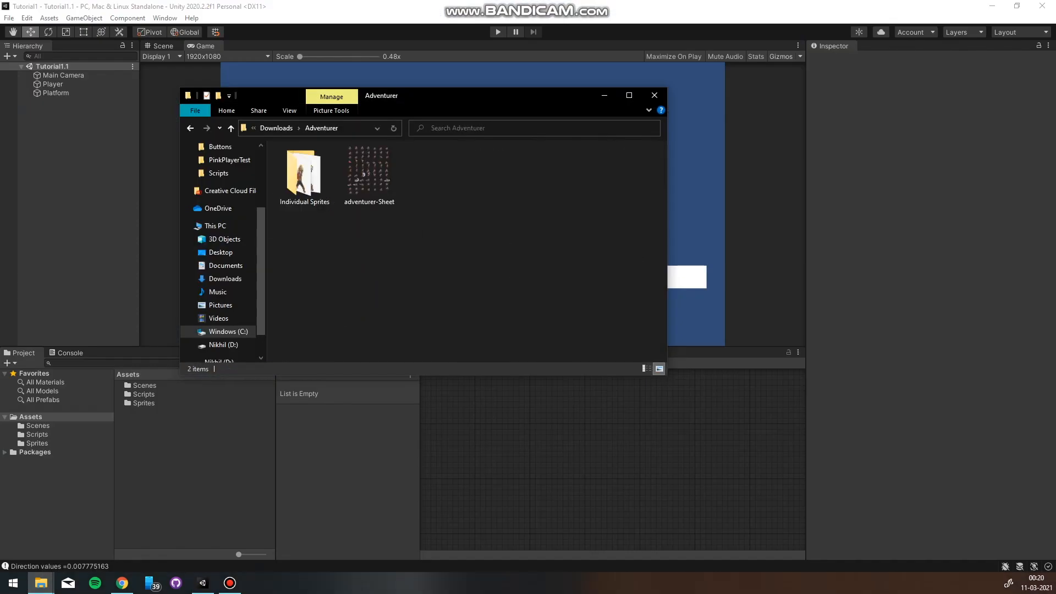
{"action": "left_click_drag", "start_coordinate": [467, 95], "coordinate": [678, 101]}
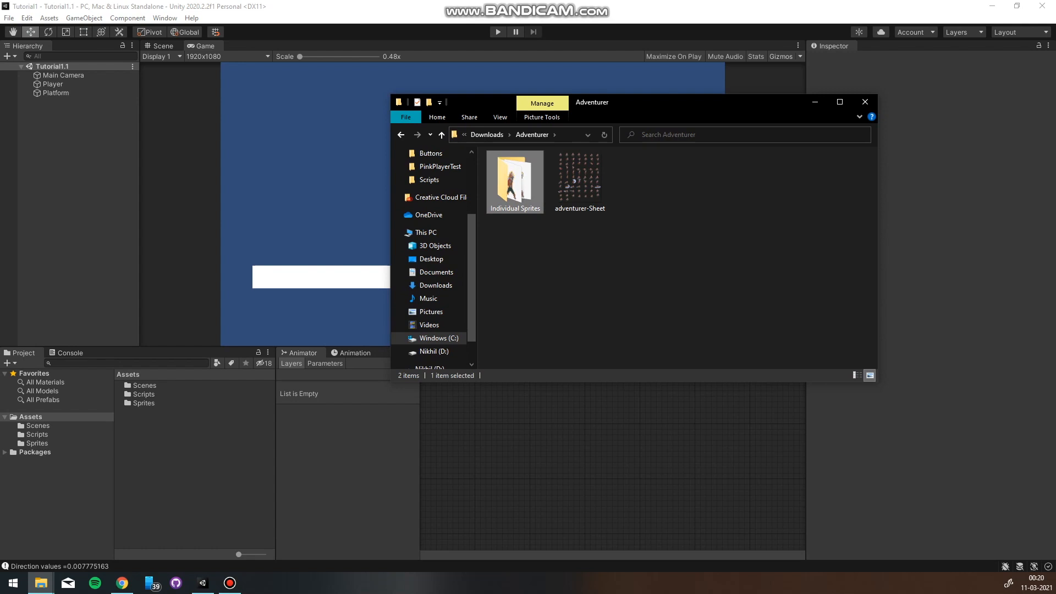
{"action": "double_click", "coordinate": [515, 181]}
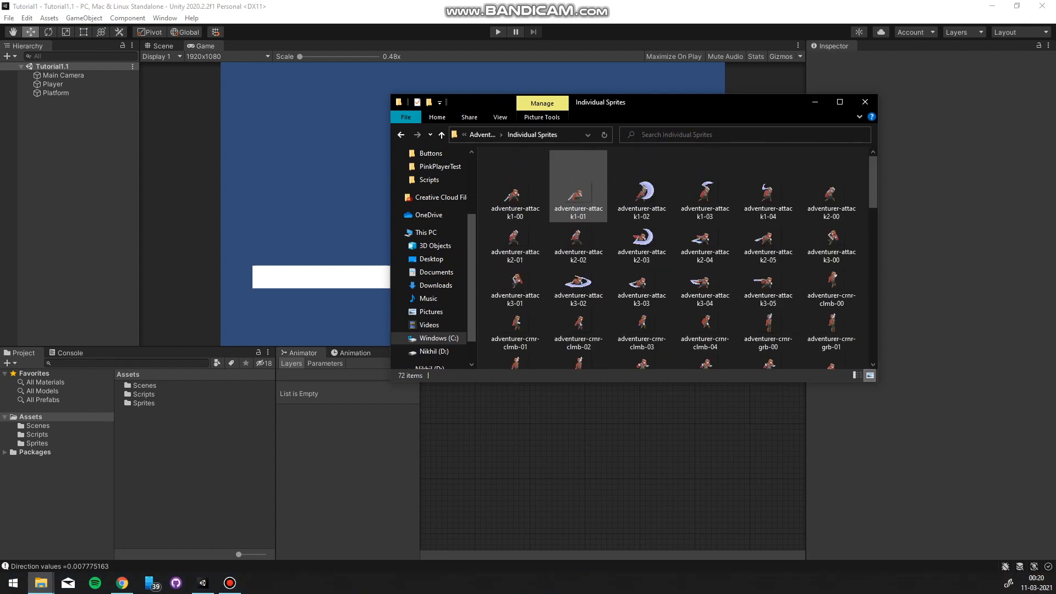
{"action": "left_click", "coordinate": [641, 244]}
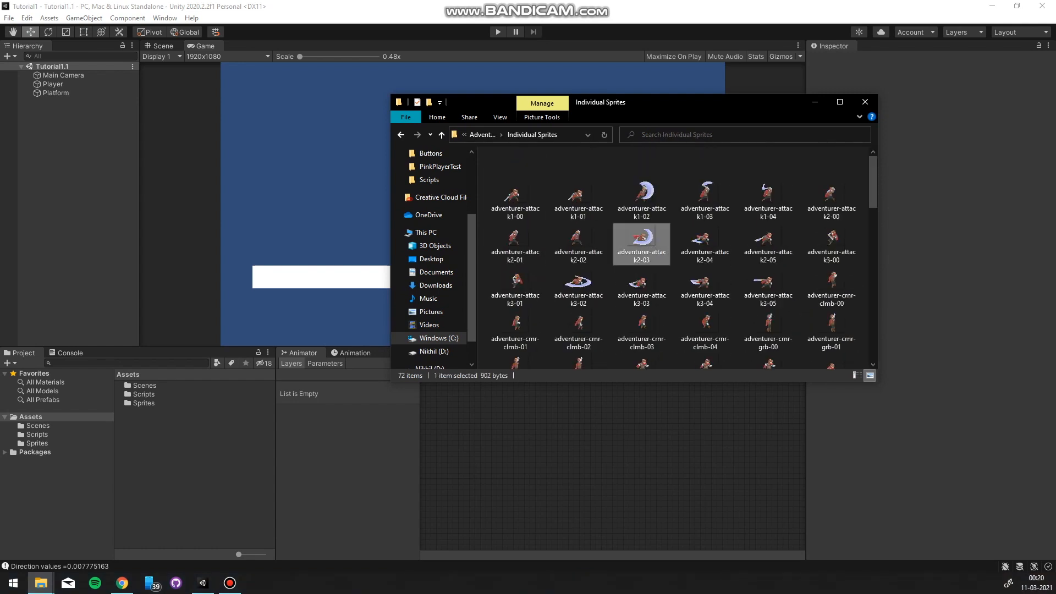
{"action": "key", "text": "ctrl+a"}
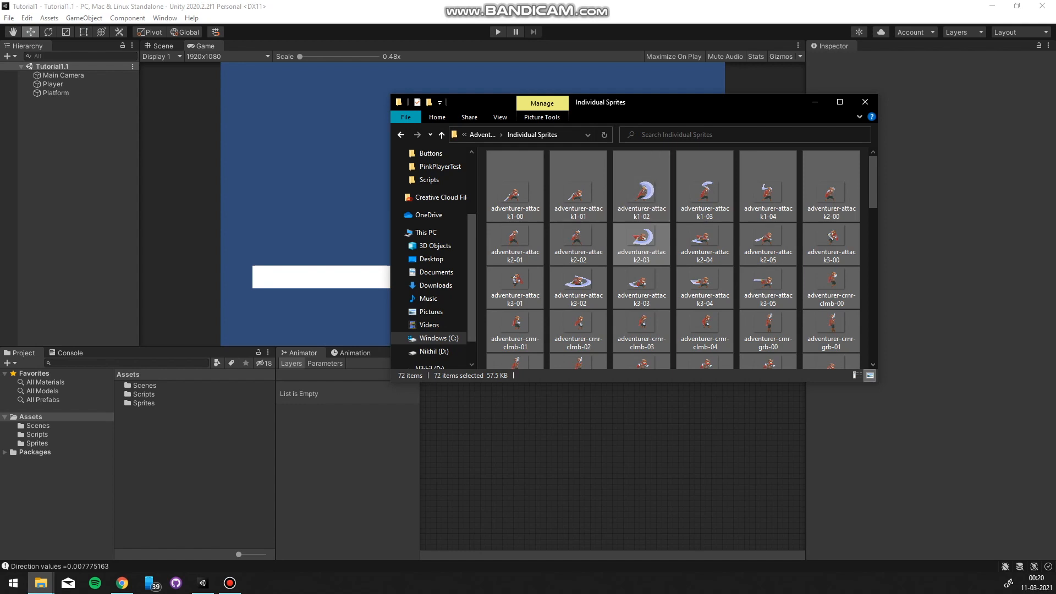
Step: Create a folder named Player inside Unity's Sprites folder and open it
{"action": "double_click", "coordinate": [143, 403]}
{"action": "right_click", "coordinate": [146, 412]}
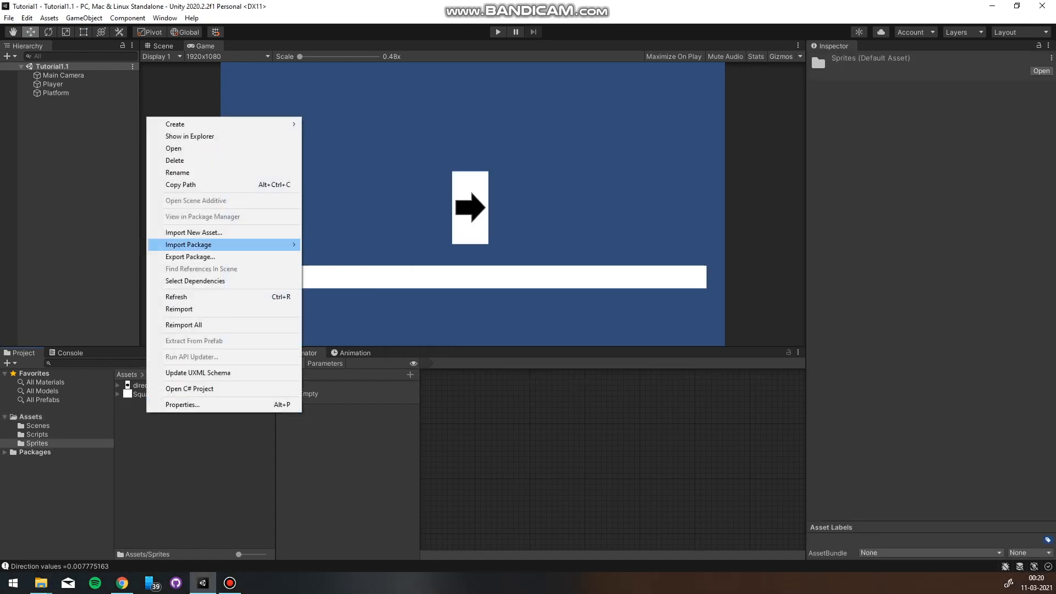
{"action": "mouse_move", "coordinate": [220, 124]}
{"action": "left_click", "coordinate": [330, 125]}
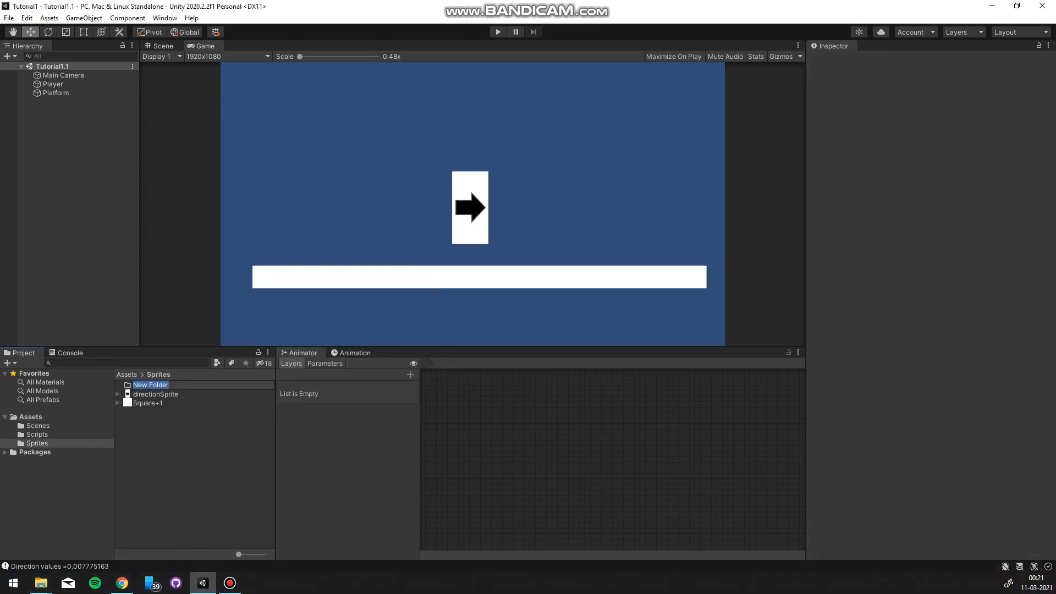
{"action": "type", "text": "Playe"}
{"action": "key", "text": "Return"}
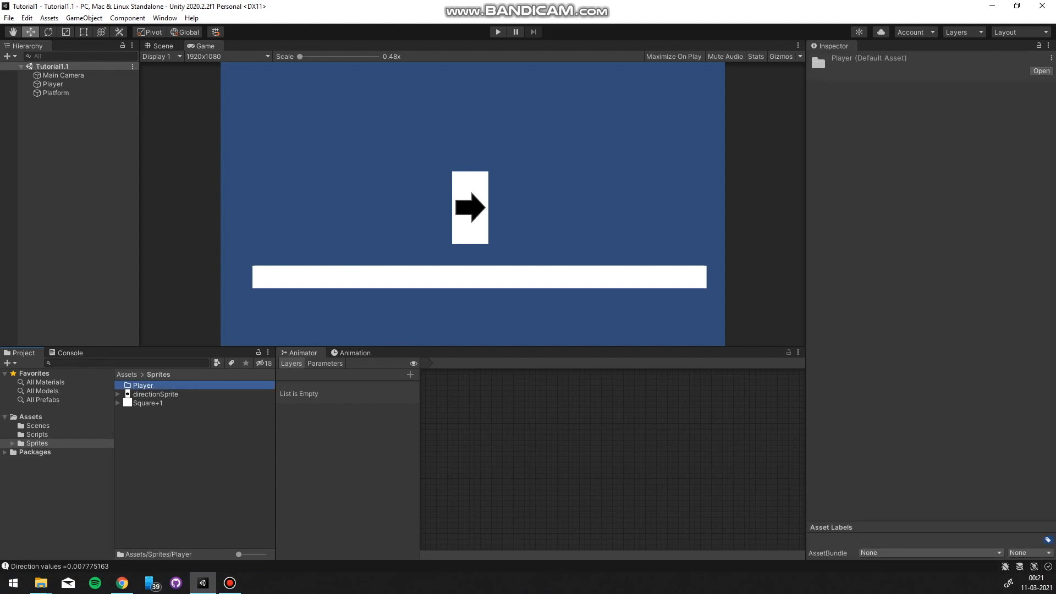
{"action": "key", "text": "Return"}
Step: Import all the selected adventurer sprites from the Individual Sprites window into the Player folder
{"action": "mouse_move", "coordinate": [40, 583]}
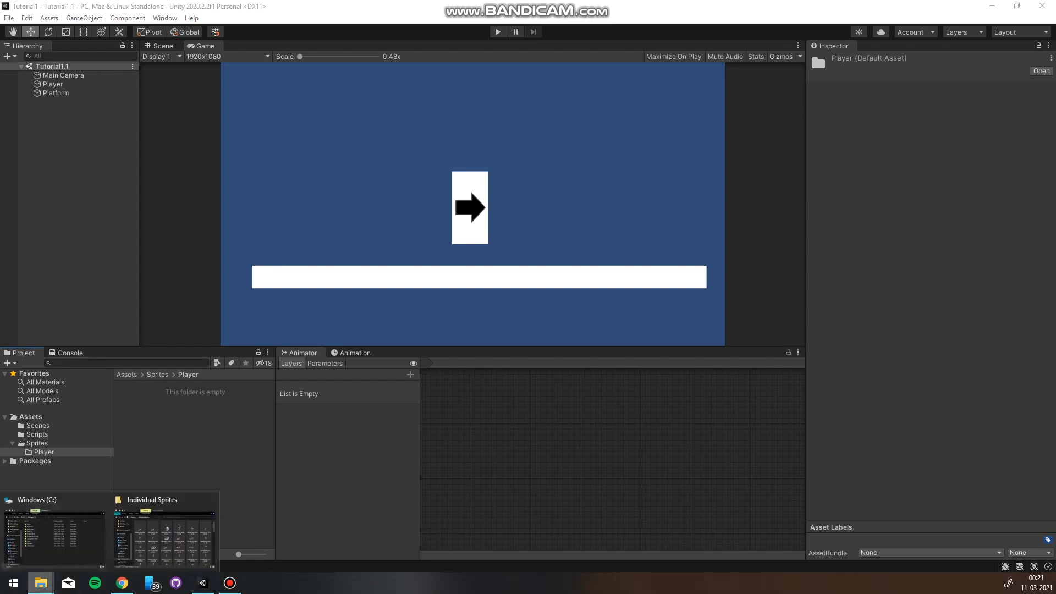
{"action": "left_click", "coordinate": [164, 530]}
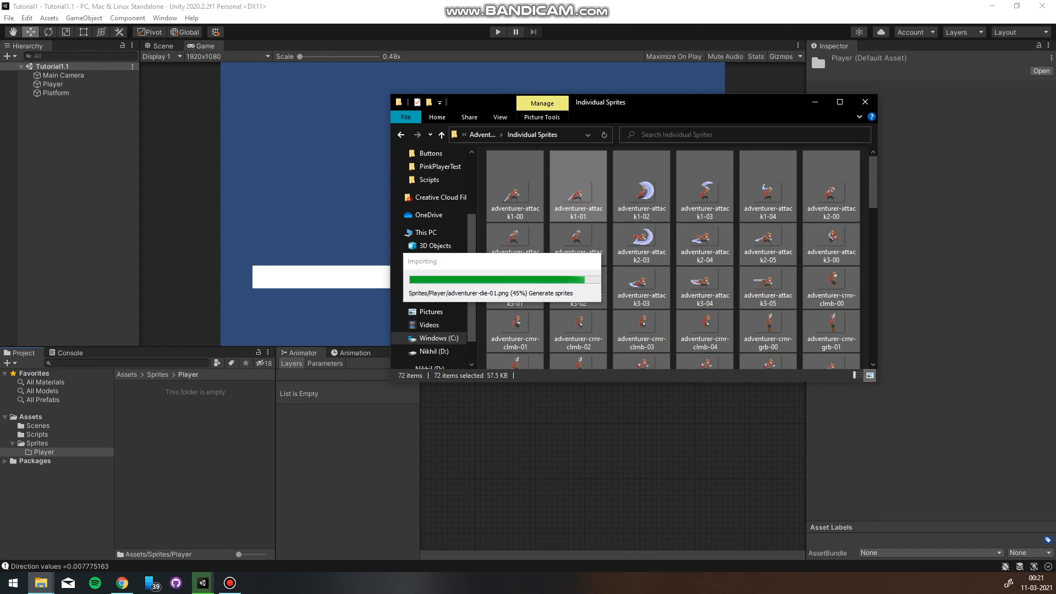
{"action": "left_click", "coordinate": [168, 420]}
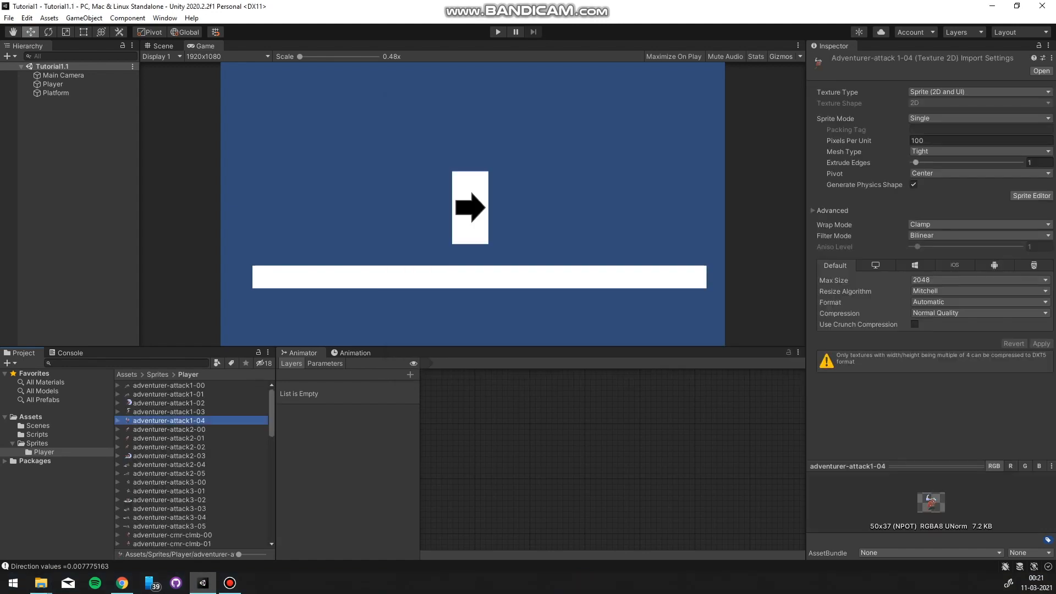
Step: Select the adventurer-idle-2-00 sprite in the Player folder and enlarge the Inspector's preview area
{"action": "scroll", "coordinate": [192, 464], "scroll_direction": "down", "scroll_amount": 4}
{"action": "scroll", "coordinate": [192, 464], "scroll_direction": "down", "scroll_amount": 7}
{"action": "scroll", "coordinate": [193, 464], "scroll_direction": "down", "scroll_amount": 3}
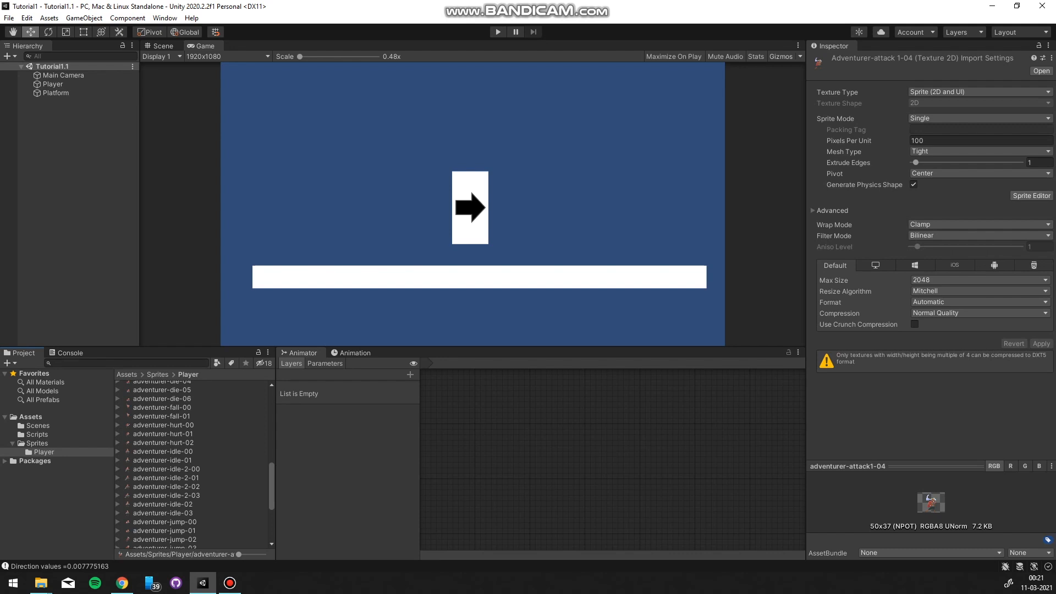
{"action": "left_click", "coordinate": [163, 451]}
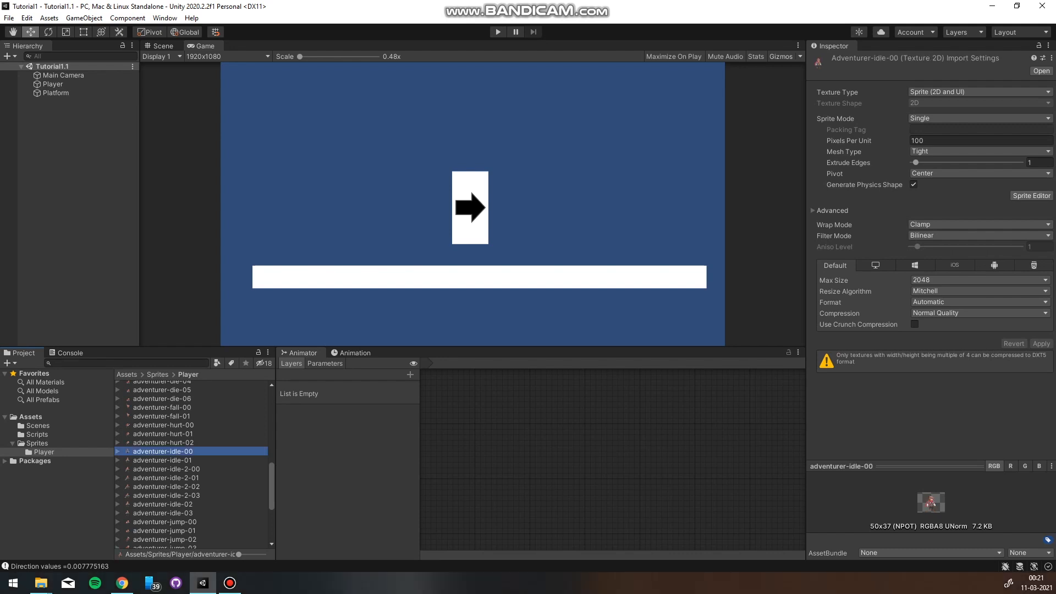
{"action": "left_click", "coordinate": [166, 469]}
{"action": "left_click_drag", "start_coordinate": [933, 466], "coordinate": [933, 388]}
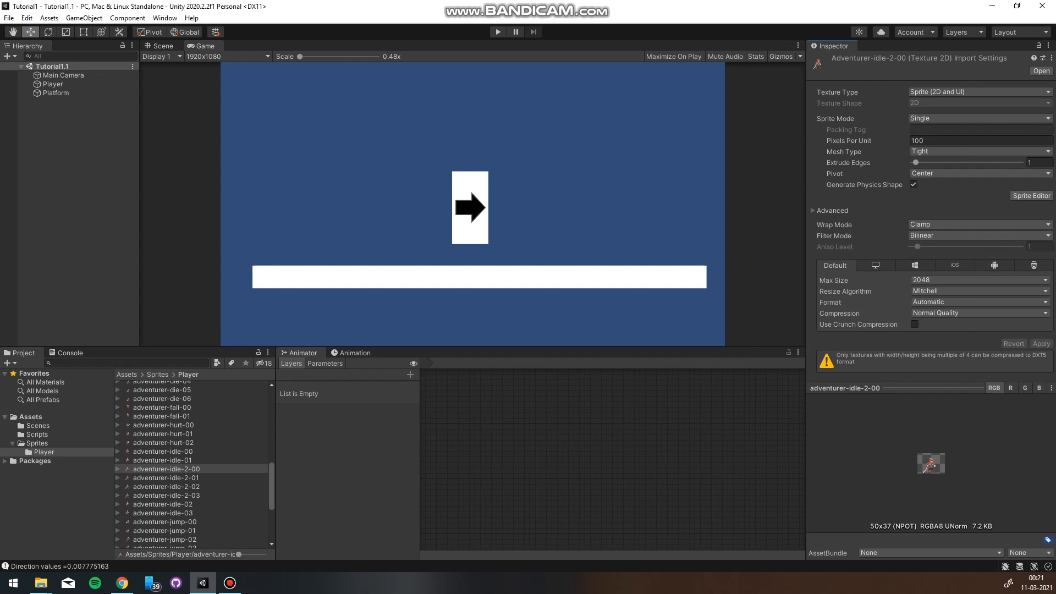
{"action": "left_click", "coordinate": [187, 469]}
{"action": "left_click", "coordinate": [202, 469]}
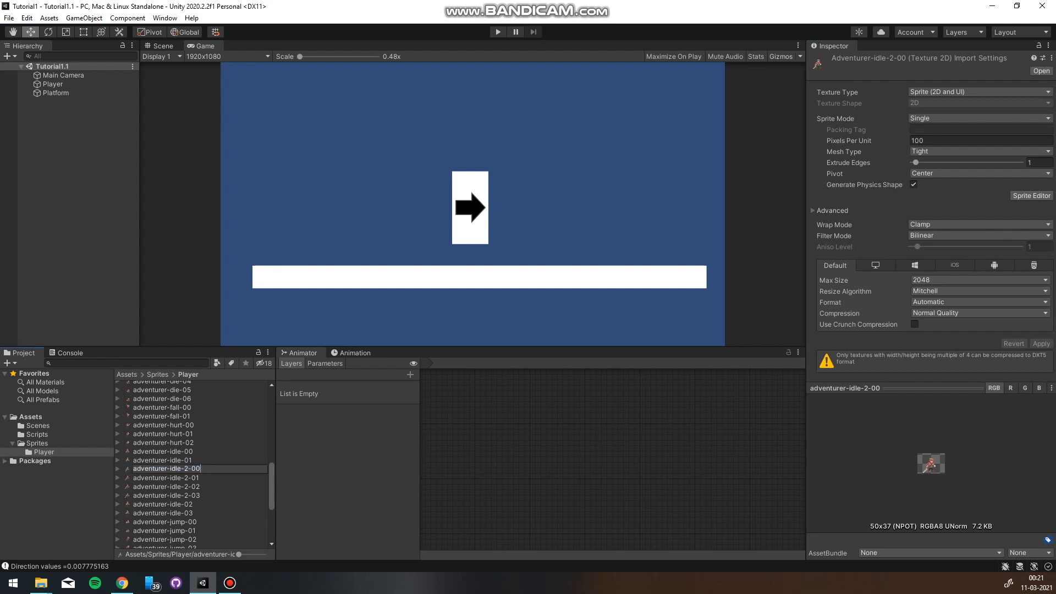
{"action": "key", "text": "Return"}
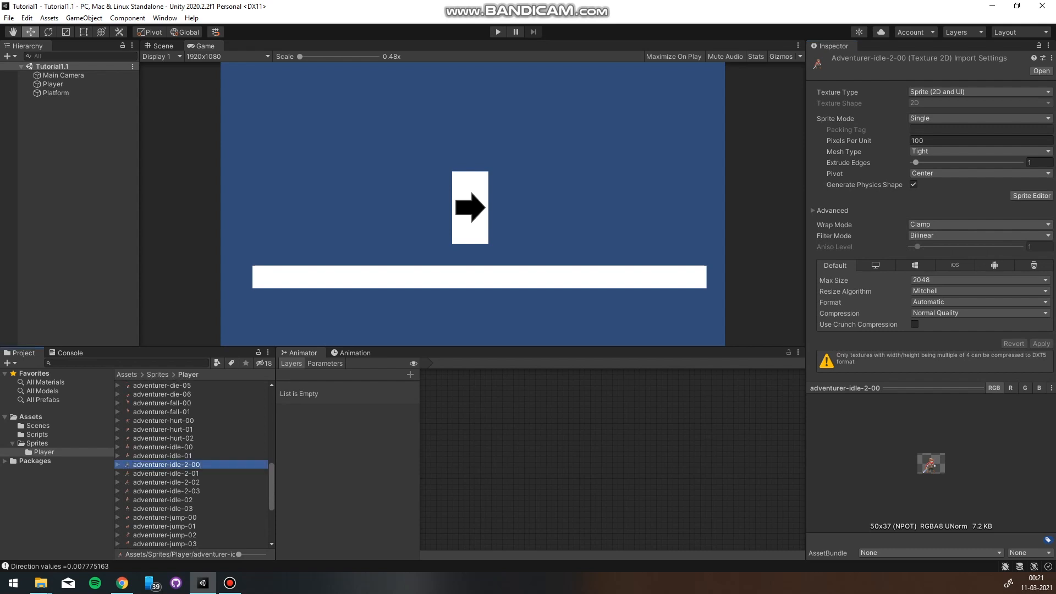
Step: Step through the adventurer-idle and adventurer-idle-2 sprites and compare their poses in the preview
{"action": "key", "text": "Down"}
{"action": "key", "text": "Down"}
{"action": "key", "text": "Down"}
{"action": "key", "text": "Down"}
{"action": "key", "text": "Up"}
{"action": "key", "text": "Up"}
{"action": "key", "text": "Up"}
{"action": "key", "text": "Up"}
{"action": "key", "text": "Up"}
{"action": "key", "text": "Up"}
{"action": "key", "text": "Up"}
{"action": "key", "text": "Down"}
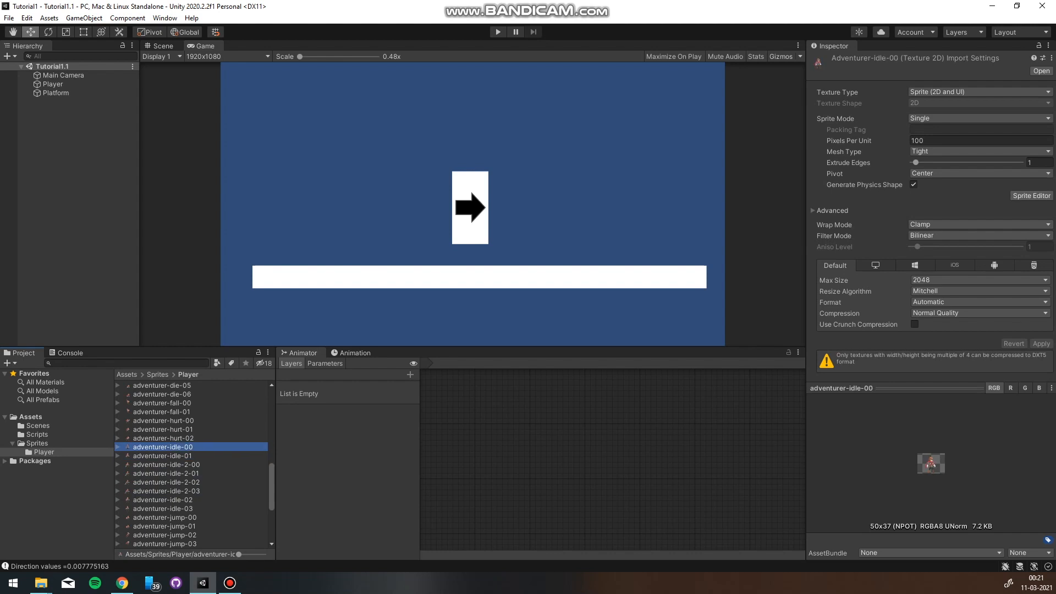
{"action": "key", "text": "Down"}
{"action": "key", "text": "Up"}
{"action": "key", "text": "Down"}
{"action": "key", "text": "Down"}
{"action": "key", "text": "Down"}
{"action": "key", "text": "Down"}
{"action": "key", "text": "Down"}
{"action": "key", "text": "Down"}
{"action": "key", "text": "Down"}
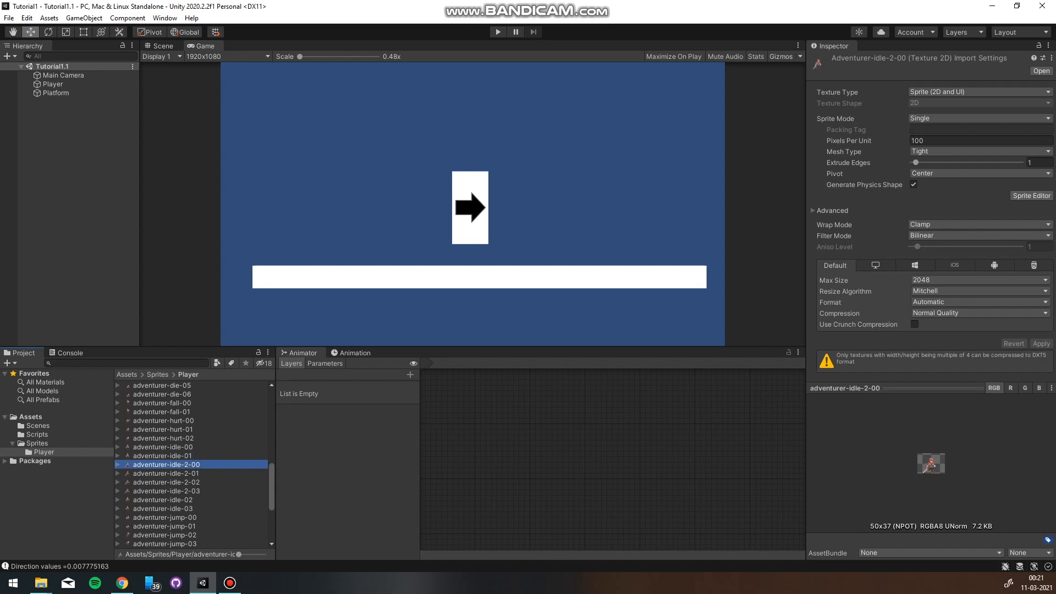
{"action": "key", "text": "Up"}
{"action": "key", "text": "Down"}
{"action": "key", "text": "Up"}
{"action": "key", "text": "Down"}
{"action": "key", "text": "Up"}
{"action": "key", "text": "Down"}
{"action": "key", "text": "Up"}
{"action": "key", "text": "Down"}
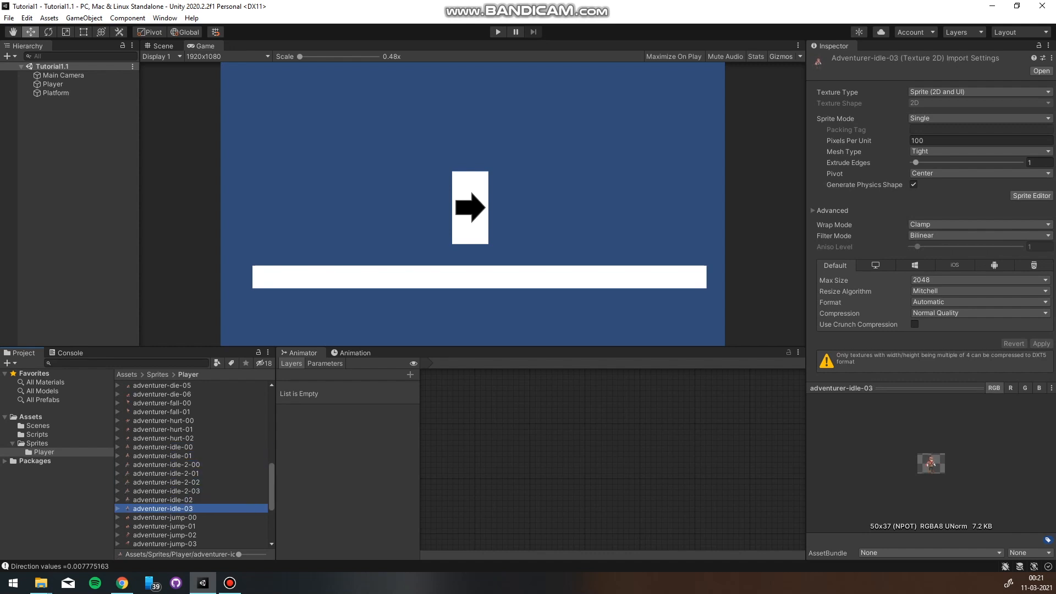
Step: Look at the Animator and Animation windows and find where Unity lists the commands that open them
{"action": "key", "text": "Up"}
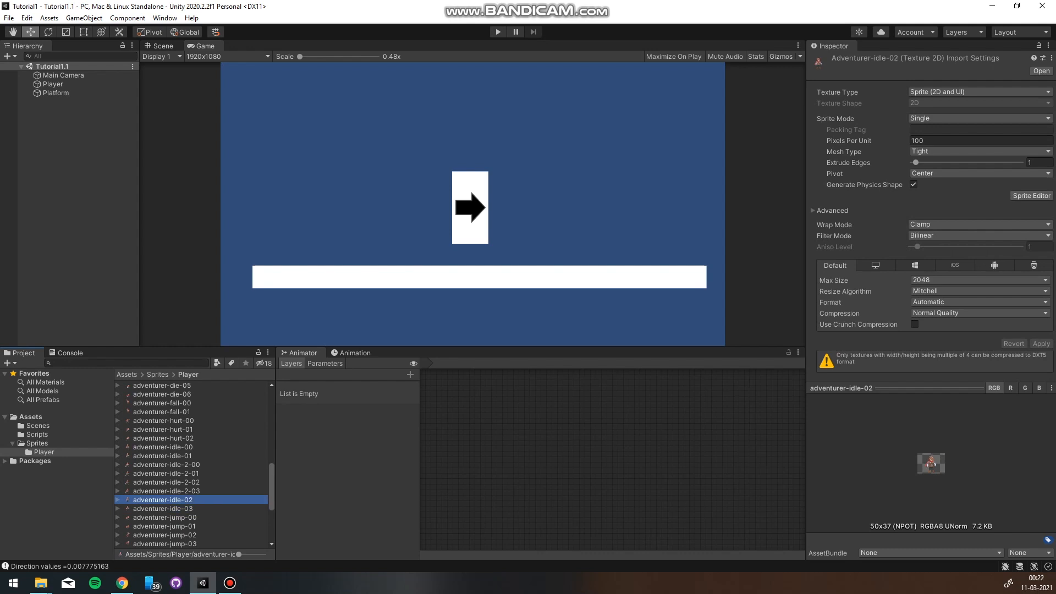
{"action": "left_click", "coordinate": [165, 18]}
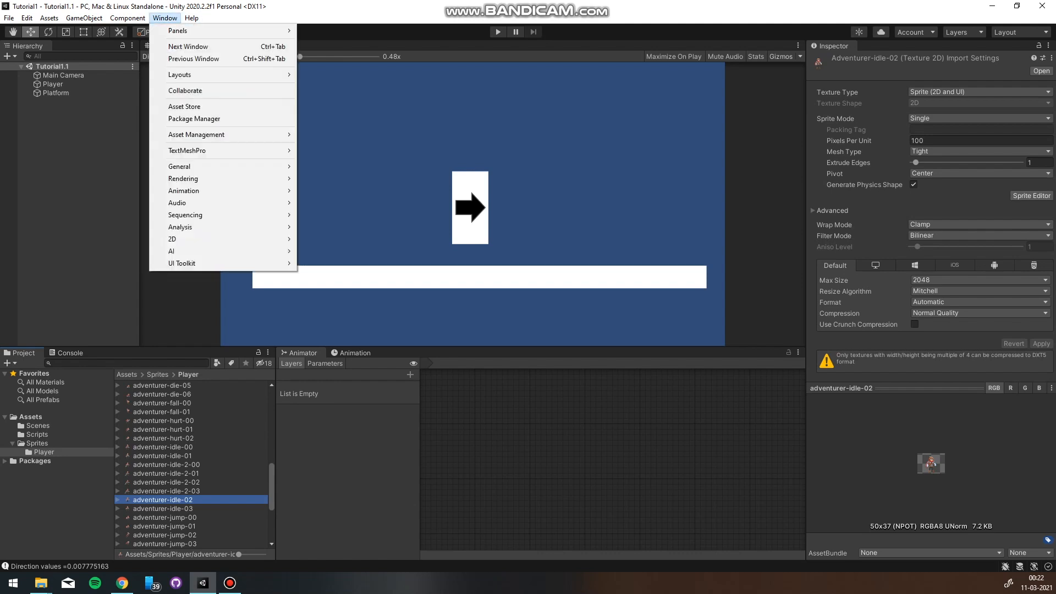
{"action": "left_click", "coordinate": [302, 352]}
{"action": "left_click", "coordinate": [354, 353]}
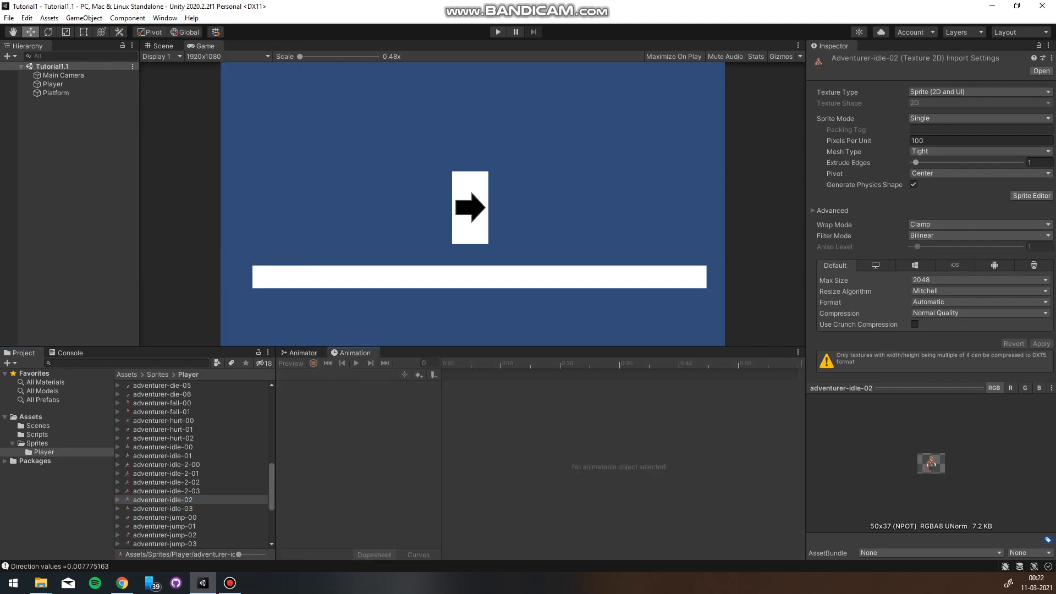
{"action": "left_click", "coordinate": [302, 353]}
{"action": "left_click", "coordinate": [355, 352]}
{"action": "left_click", "coordinate": [303, 352]}
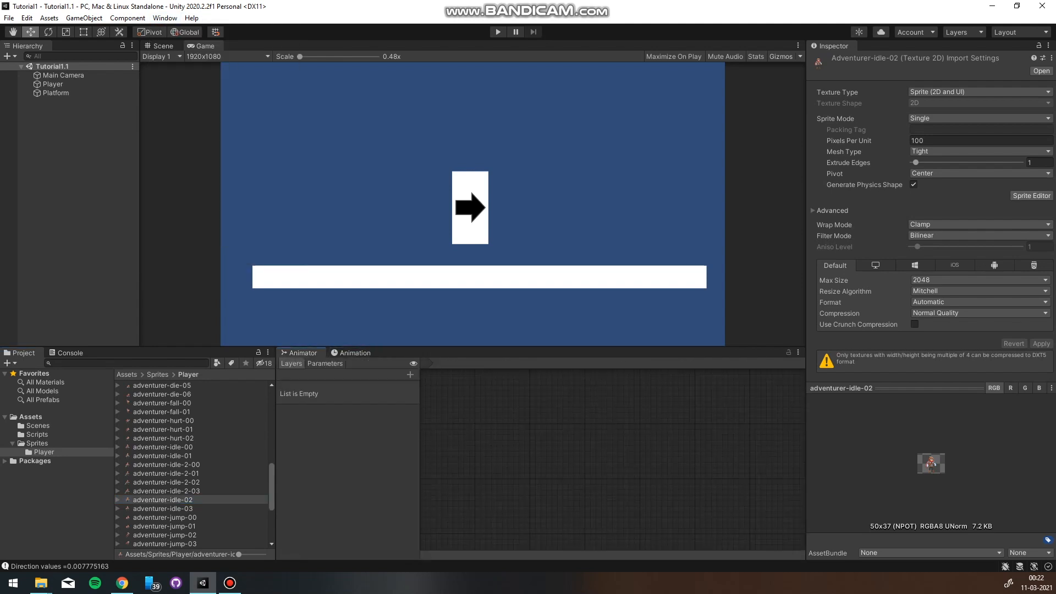
{"action": "left_click", "coordinate": [165, 18]}
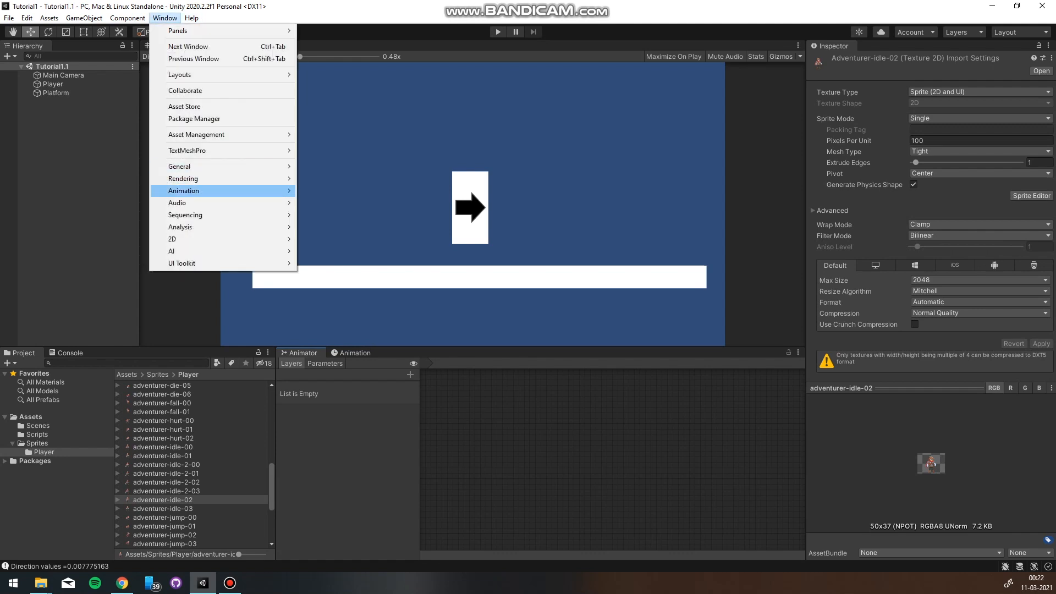
{"action": "mouse_move", "coordinate": [220, 191]}
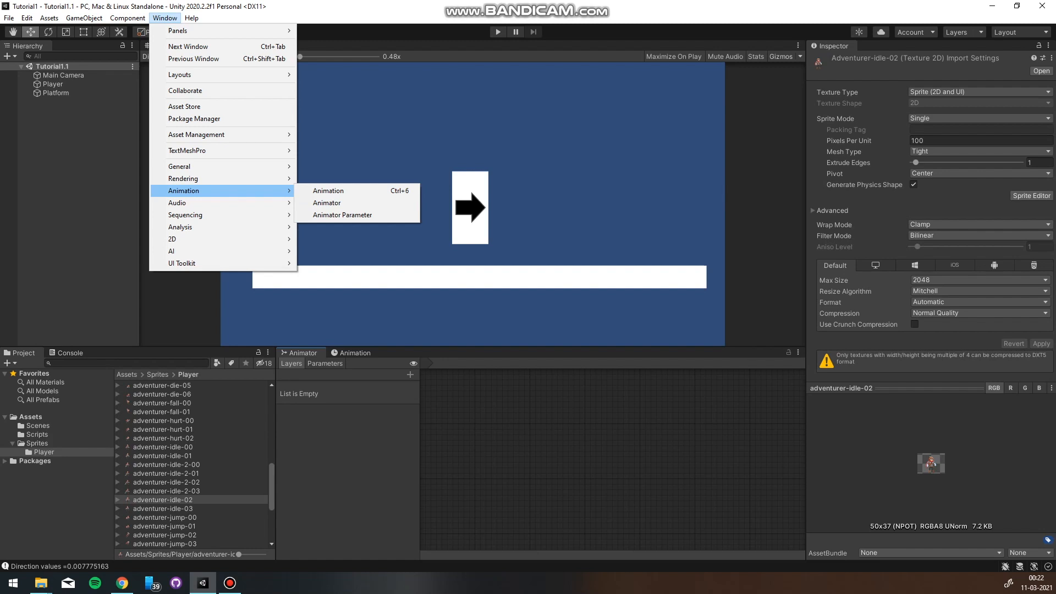
{"action": "left_click", "coordinate": [78, 189]}
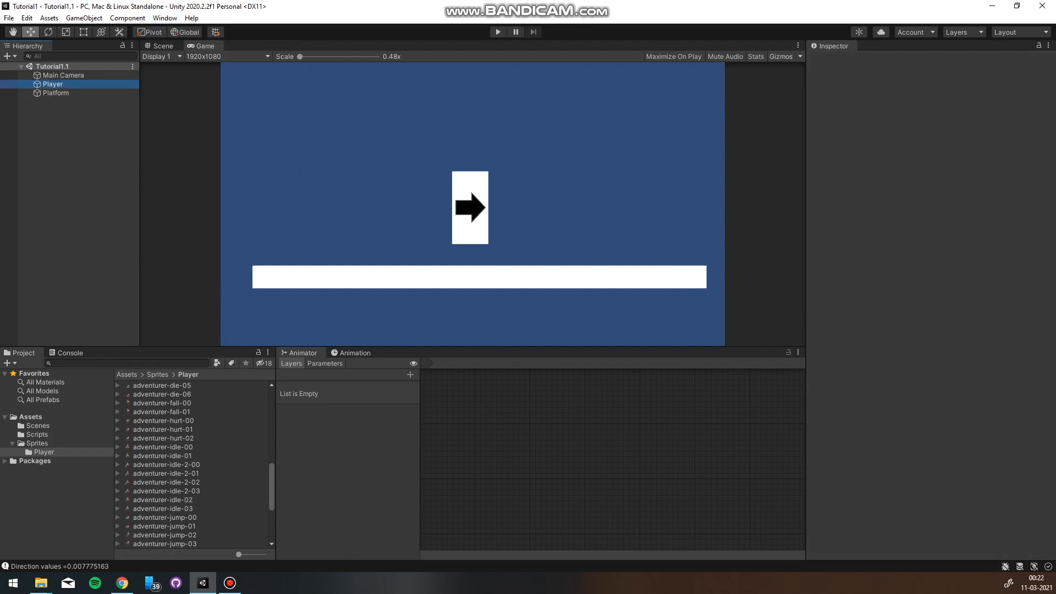
Step: Select the Player object and start creating an Animator and an Animation Clip for it
{"action": "left_click", "coordinate": [53, 83]}
{"action": "scroll", "coordinate": [935, 220], "scroll_direction": "down", "scroll_amount": 5}
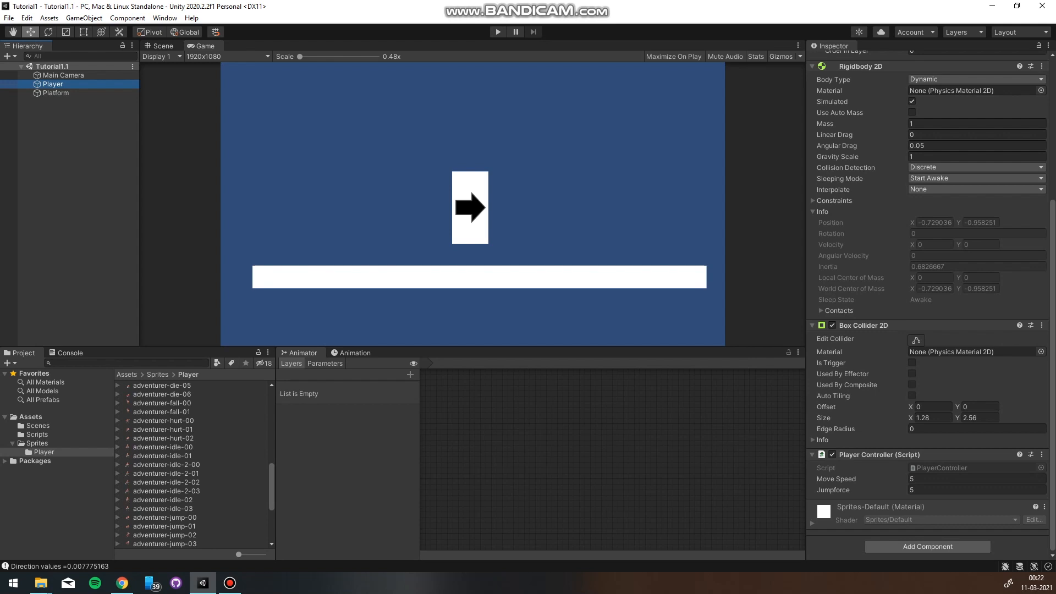
{"action": "scroll", "coordinate": [929, 248], "scroll_direction": "up", "scroll_amount": 5}
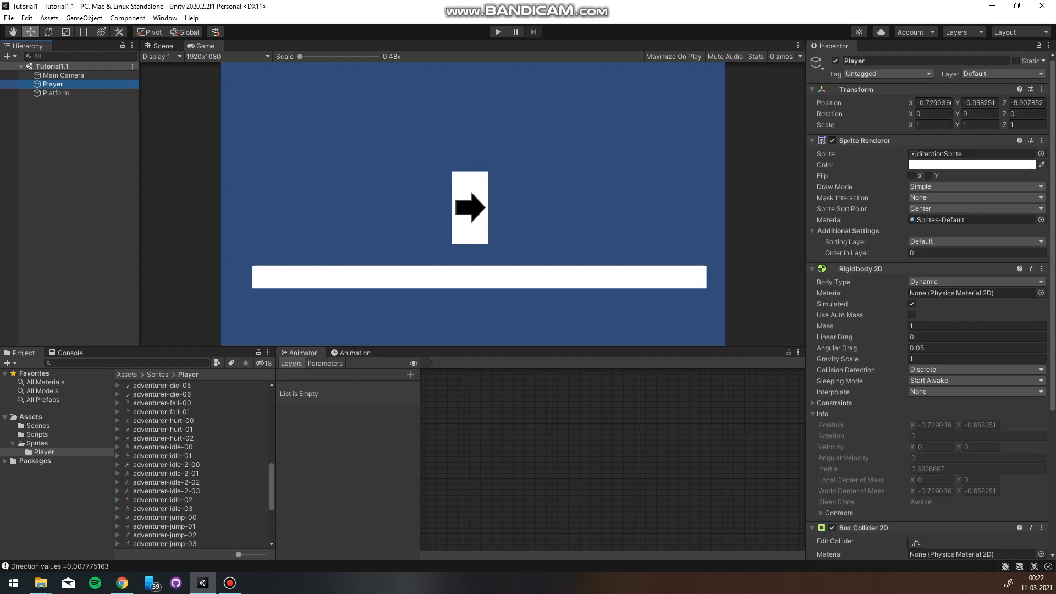
{"action": "left_click", "coordinate": [354, 352]}
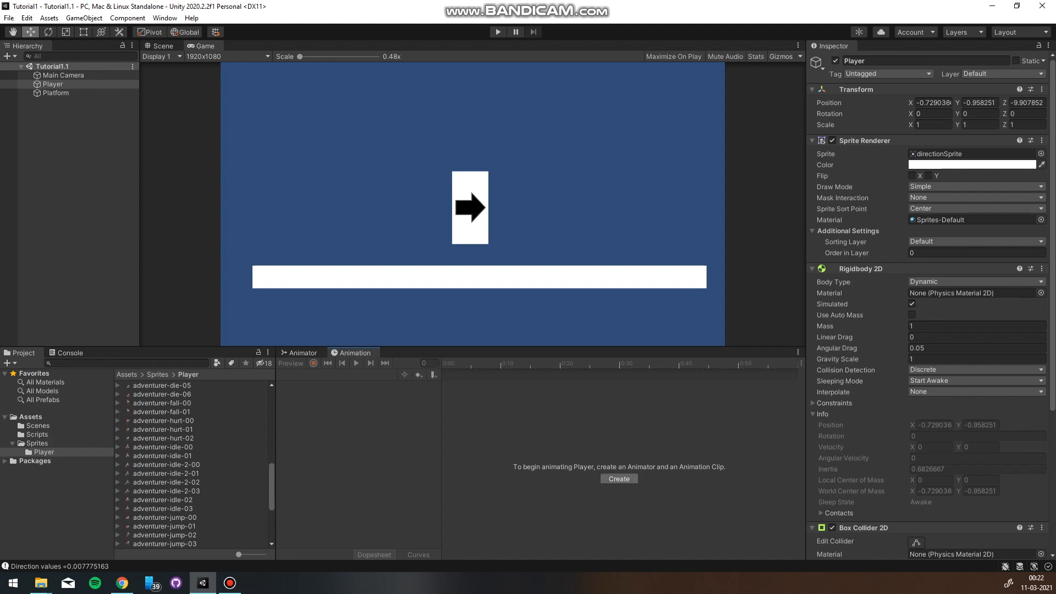
{"action": "left_click", "coordinate": [618, 479]}
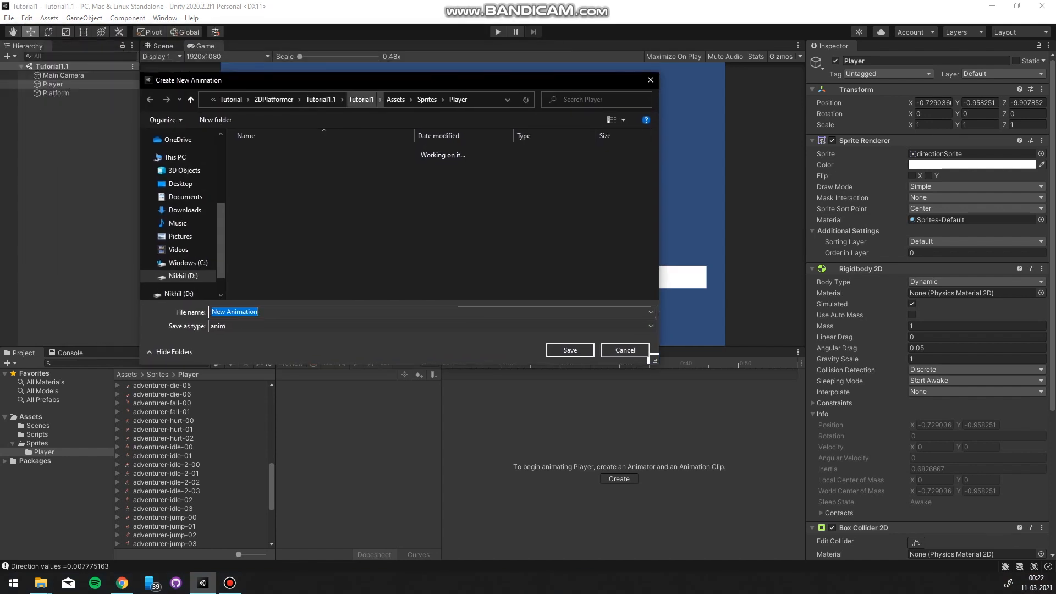
Step: Create a folder named Animations inside the project's Assets folder from the save dialog
{"action": "left_click", "coordinate": [396, 99]}
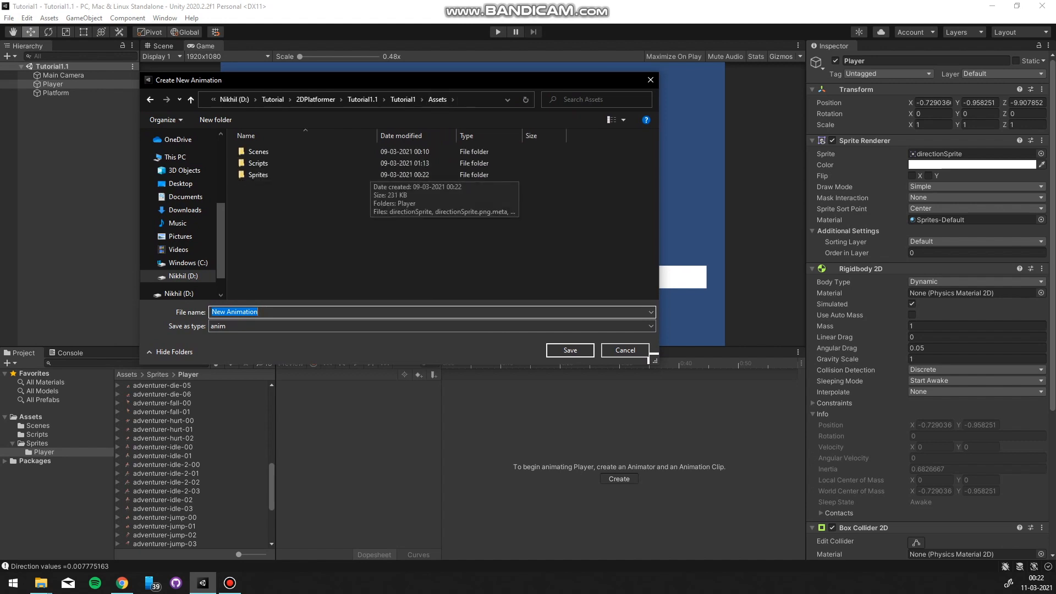
{"action": "right_click", "coordinate": [287, 224]}
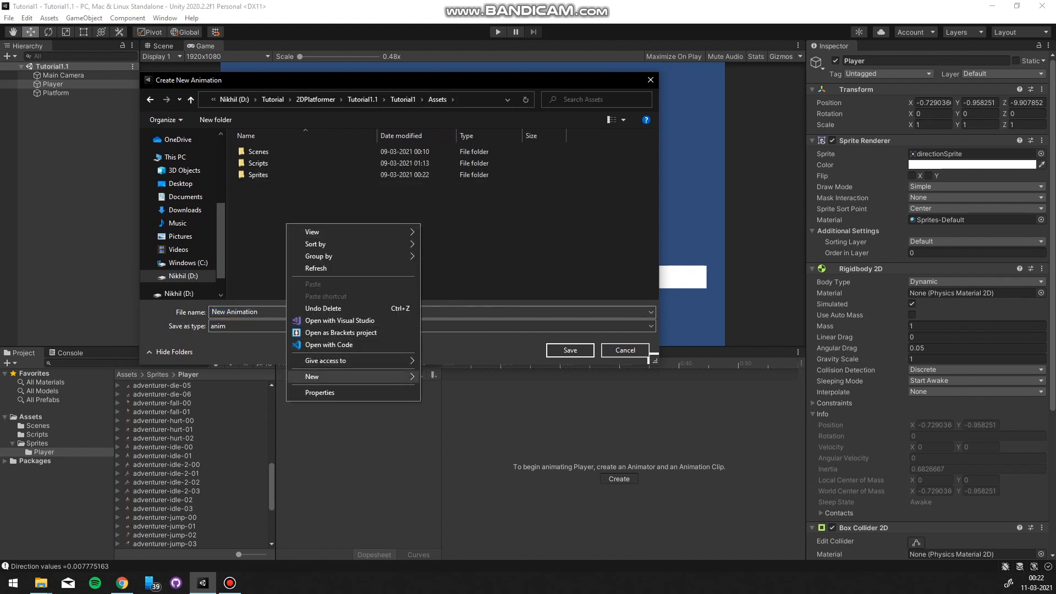
{"action": "mouse_move", "coordinate": [330, 376]}
{"action": "left_click", "coordinate": [445, 377]}
{"action": "type", "text": "Animations"}
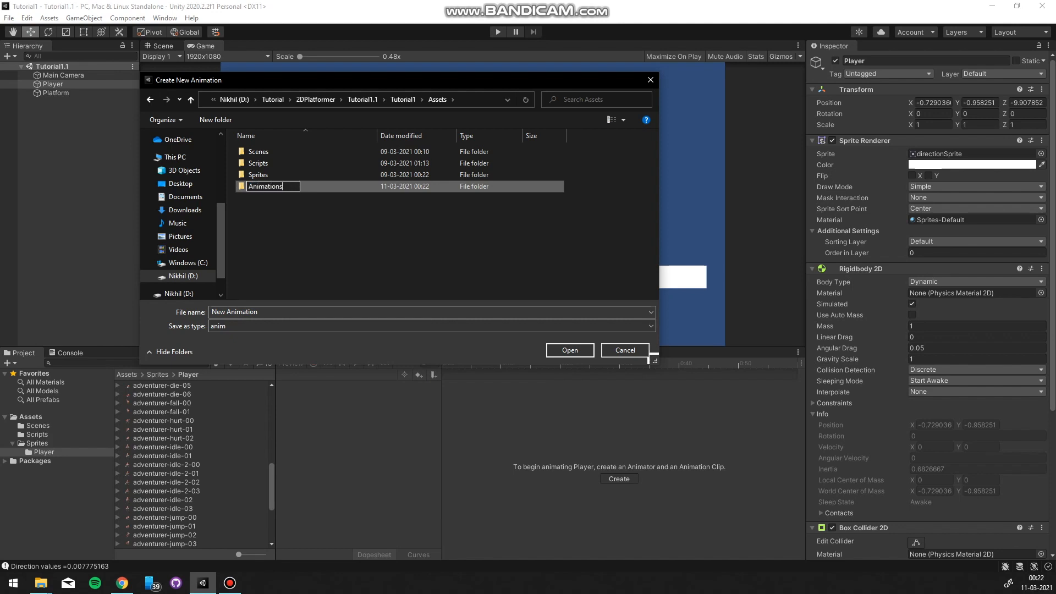
{"action": "key", "text": "Return"}
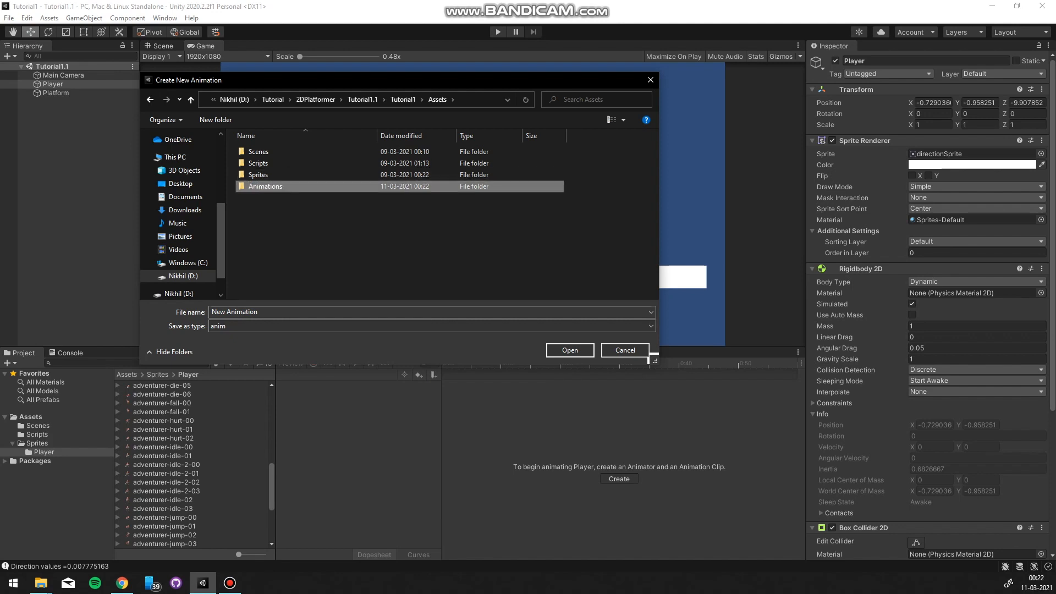
Step: Save the new animation clip as Idle in the Animations folder
{"action": "double_click", "coordinate": [275, 186]}
{"action": "left_click", "coordinate": [274, 312]}
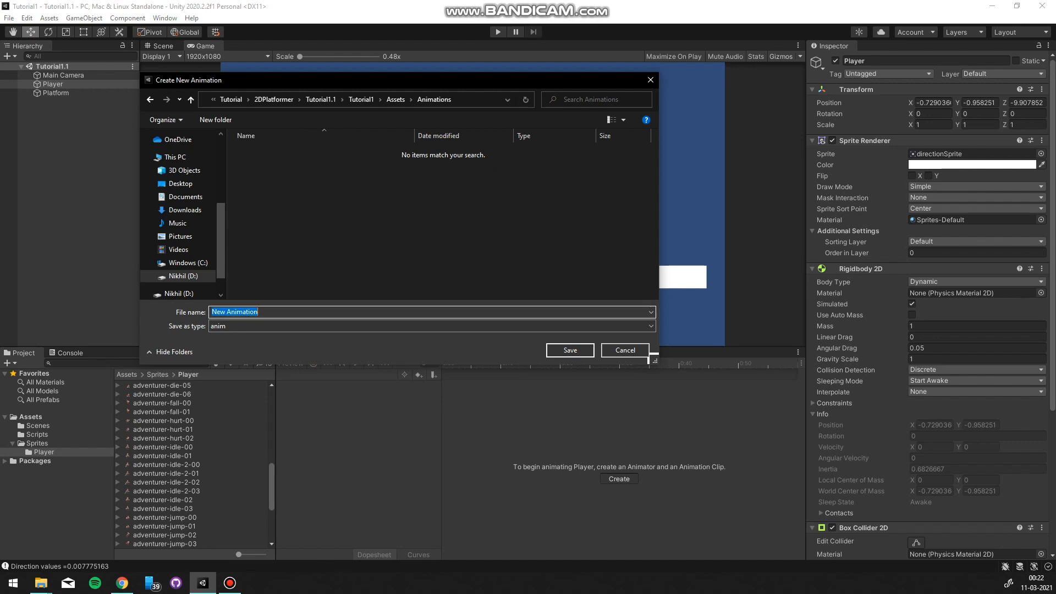
{"action": "type", "text": "Idle"}
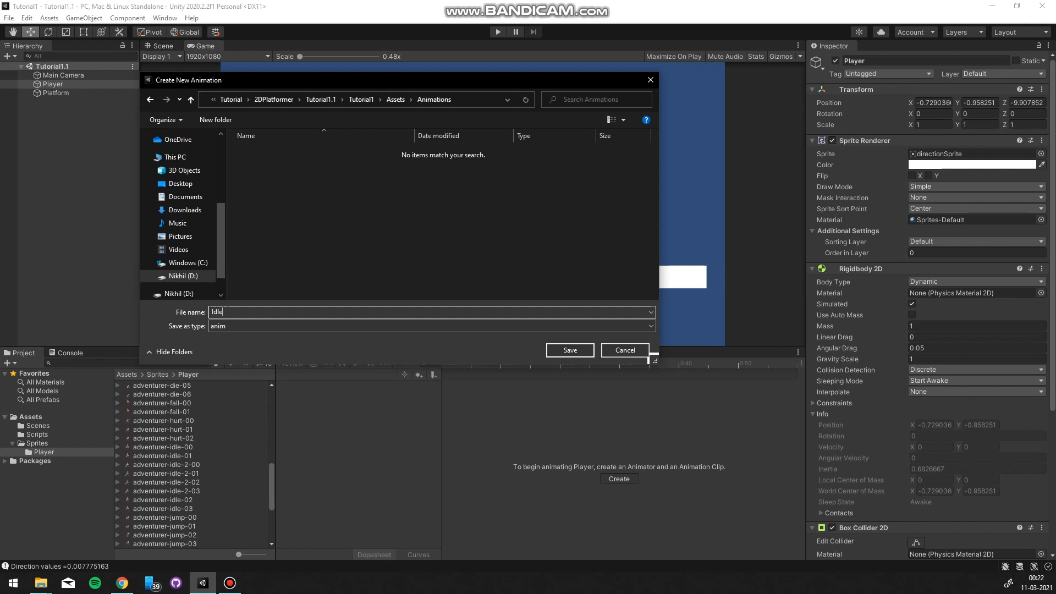
{"action": "key", "text": "Return"}
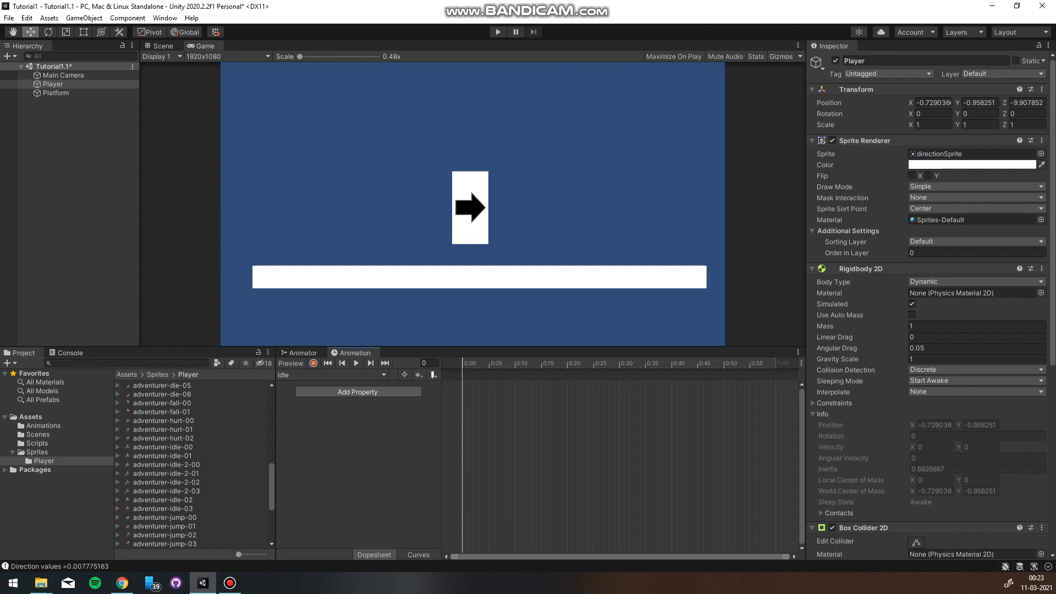
Step: Add the sprites adventurer-idle-00 to adventurer-idle-03 to the Idle clip, spread their keyframes out to about 0:25, and preview the playback
{"action": "left_click", "coordinate": [163, 447]}
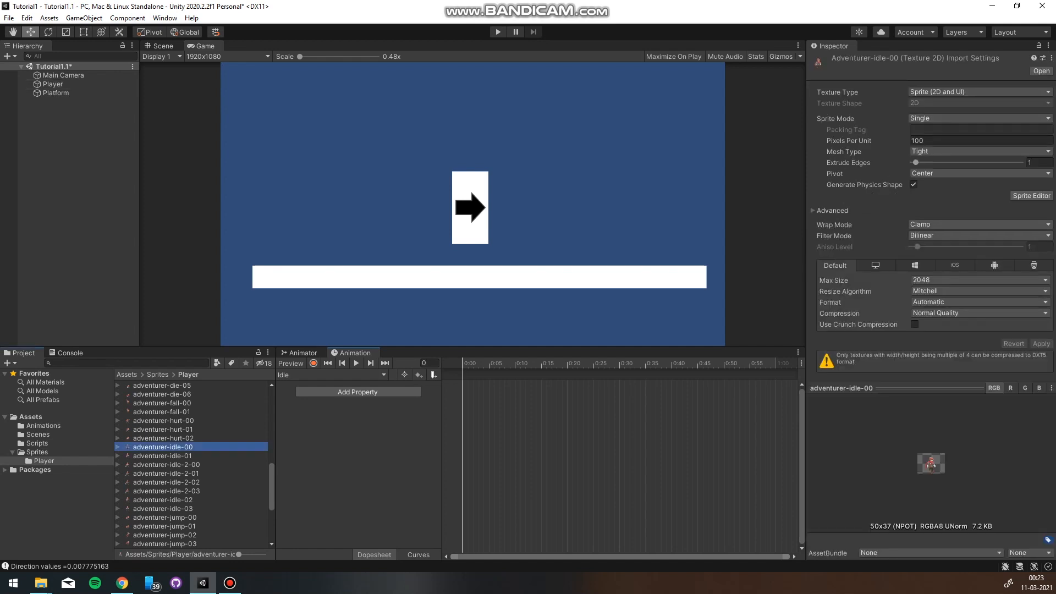
{"action": "left_click", "coordinate": [162, 456], "text": "ctrl"}
{"action": "left_click", "coordinate": [163, 499], "text": "ctrl"}
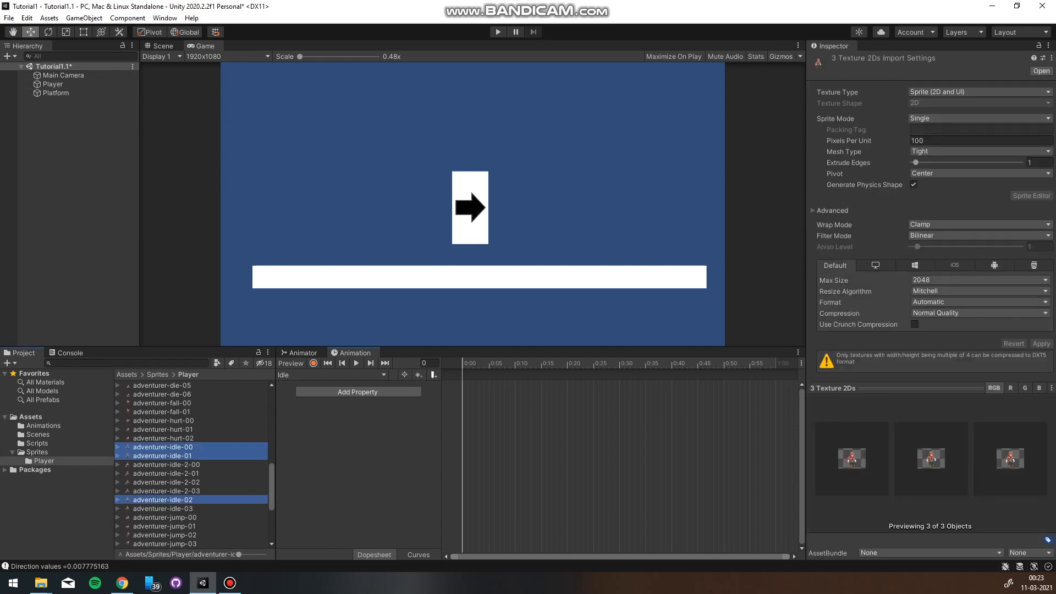
{"action": "left_click", "coordinate": [163, 508], "text": "ctrl"}
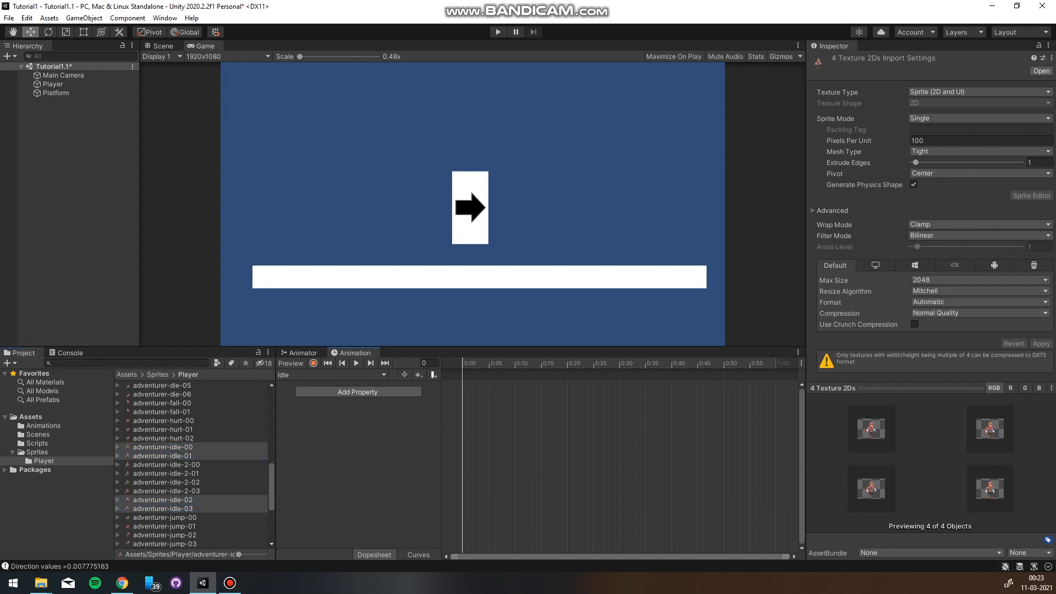
{"action": "left_click_drag", "start_coordinate": [162, 508], "coordinate": [512, 434]}
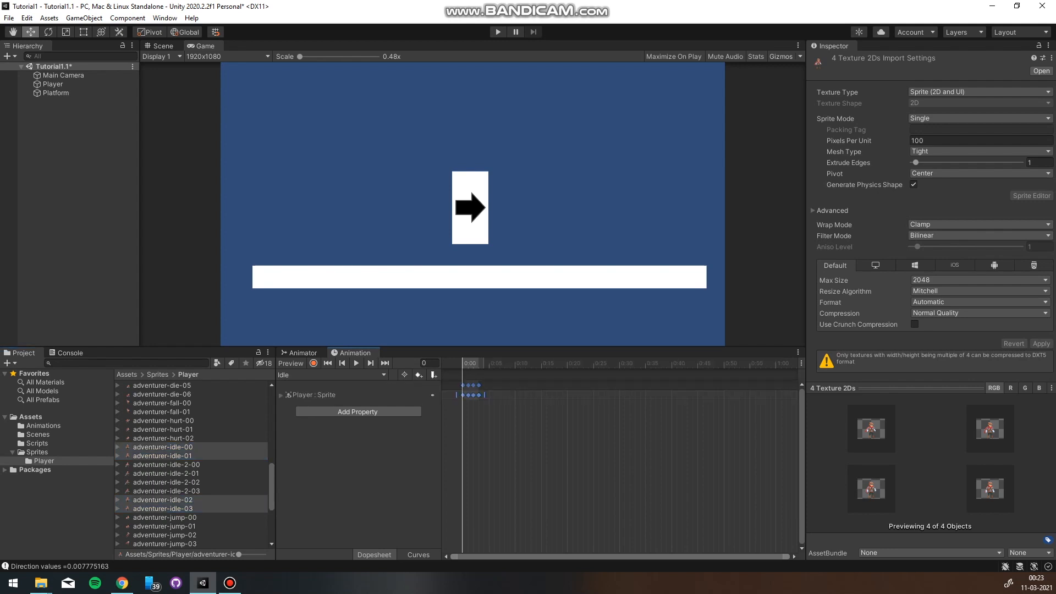
{"action": "left_click_drag", "start_coordinate": [485, 395], "coordinate": [598, 395]}
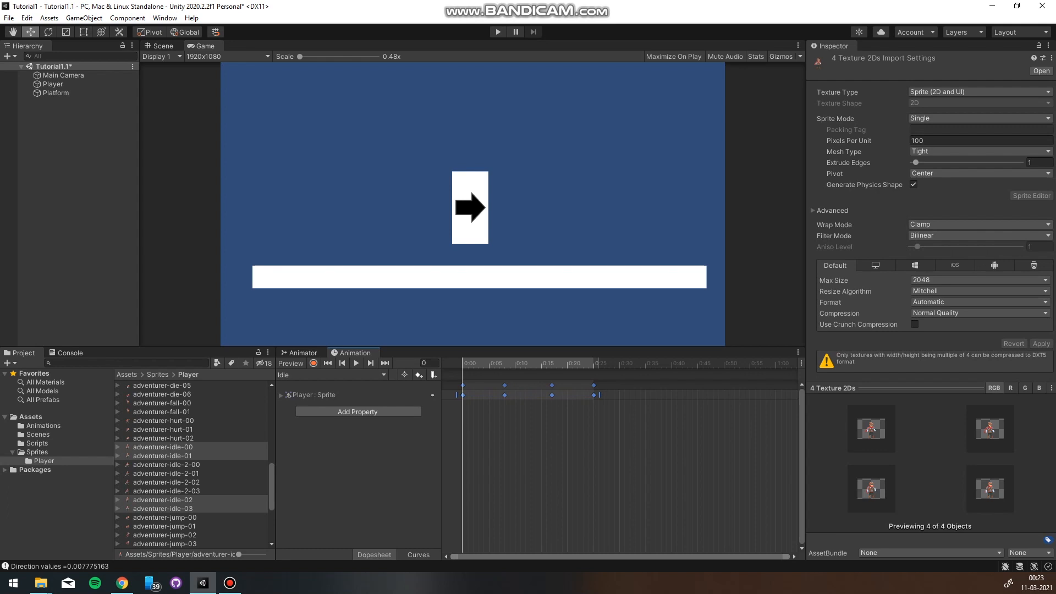
{"action": "left_click", "coordinate": [356, 363]}
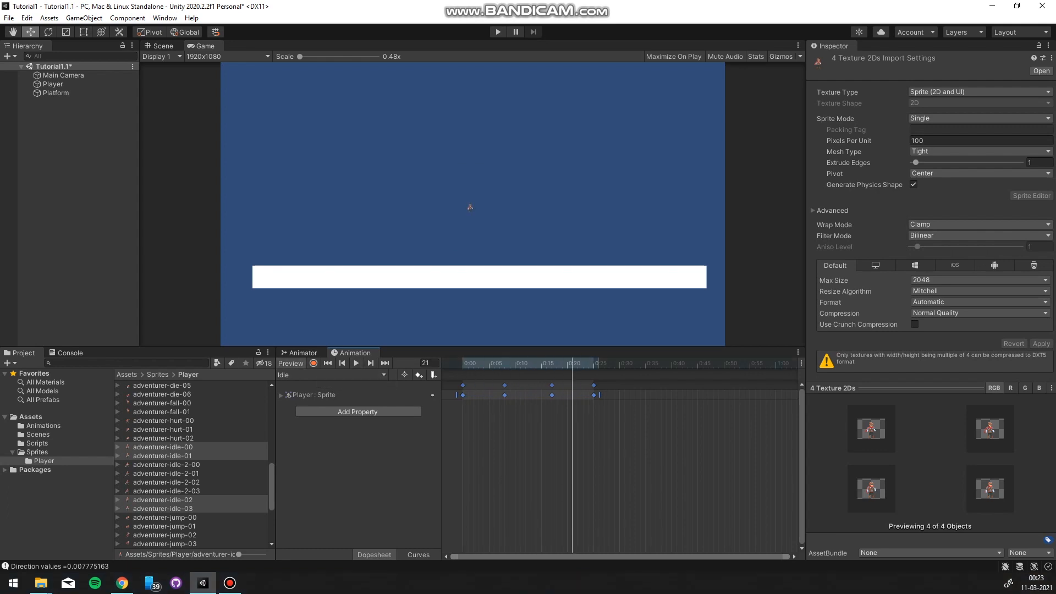
Step: Assign adventurer-idle-00 as the sprite of the Player's Sprite Renderer
{"action": "left_click", "coordinate": [53, 84]}
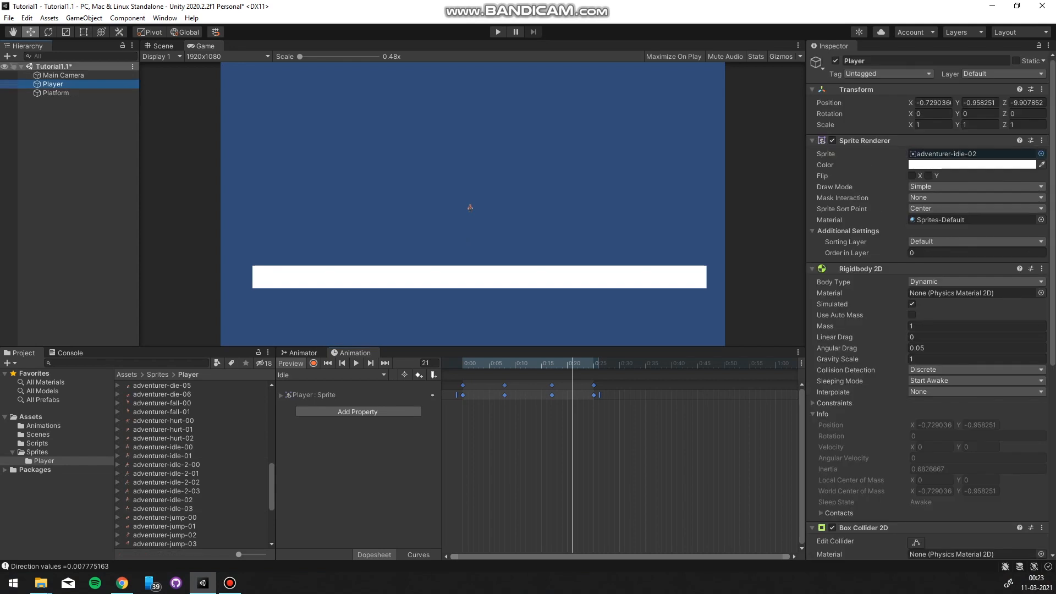
{"action": "left_click", "coordinate": [1041, 153]}
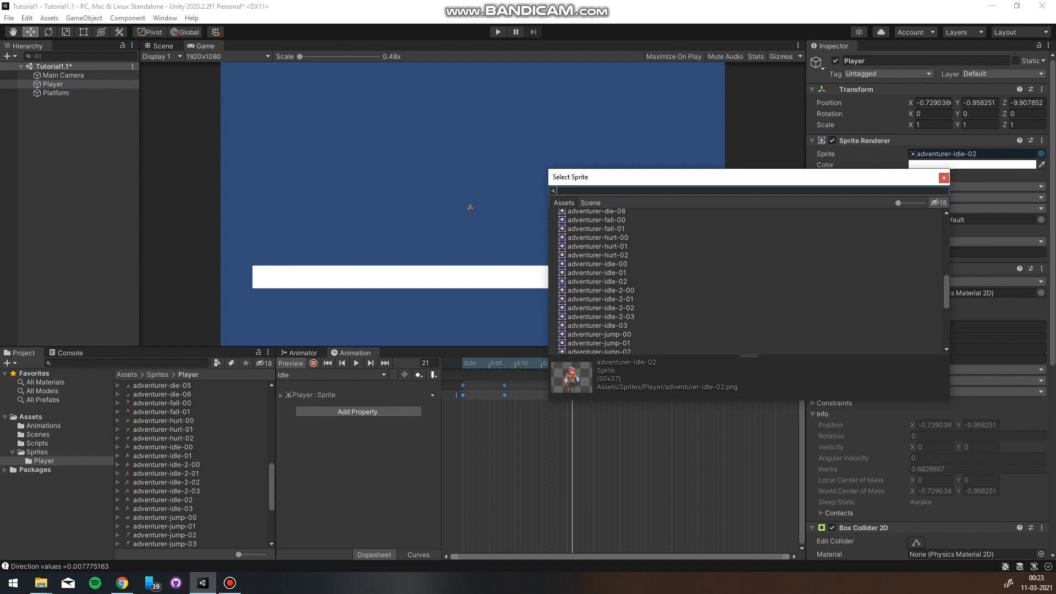
{"action": "key", "text": "Escape"}
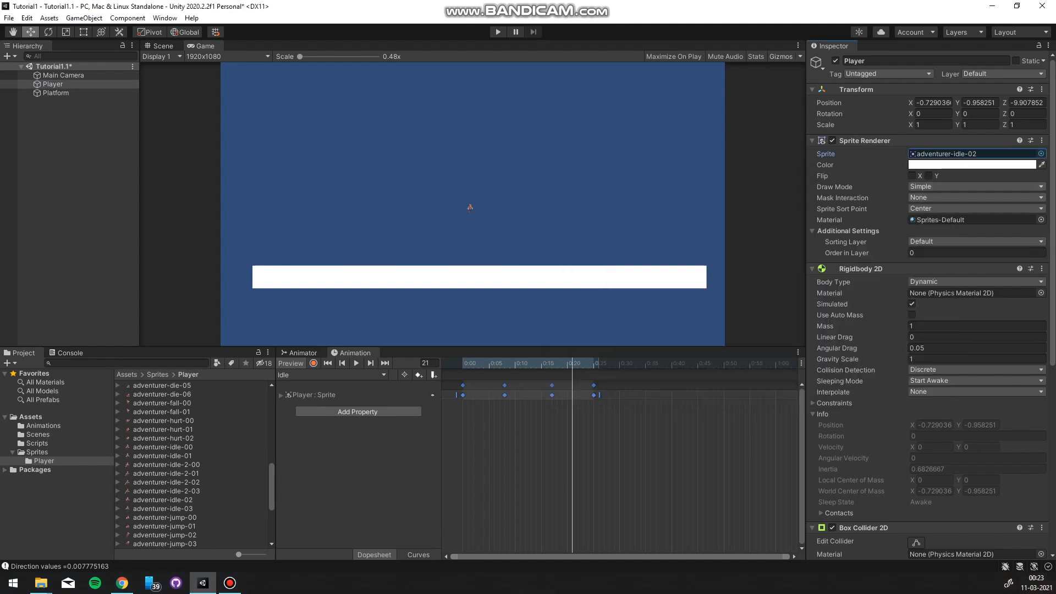
{"action": "left_click_drag", "start_coordinate": [163, 447], "coordinate": [971, 154]}
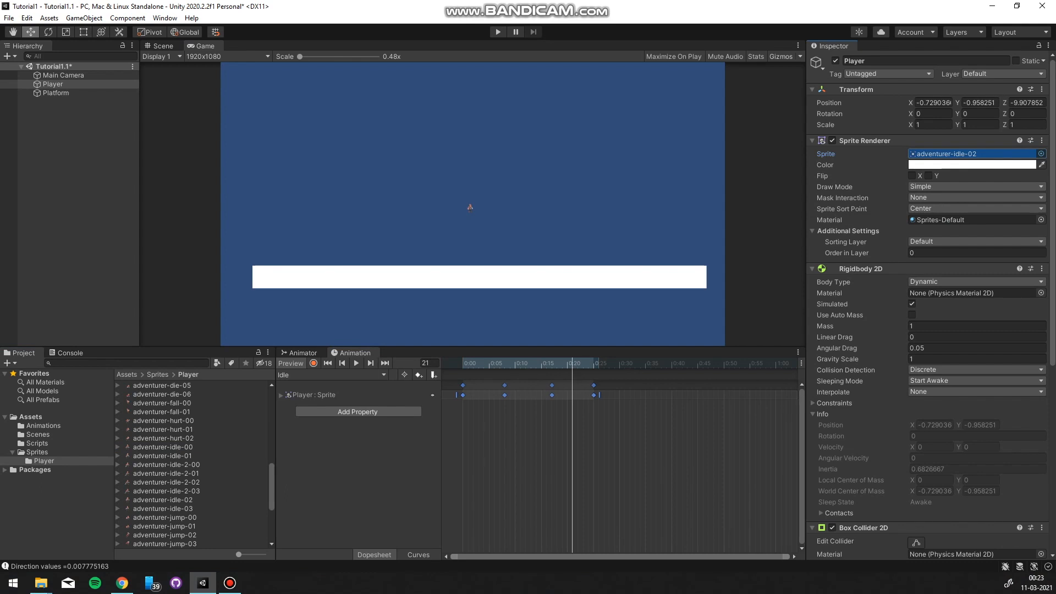
{"action": "left_click_drag", "start_coordinate": [971, 154], "coordinate": [971, 154]}
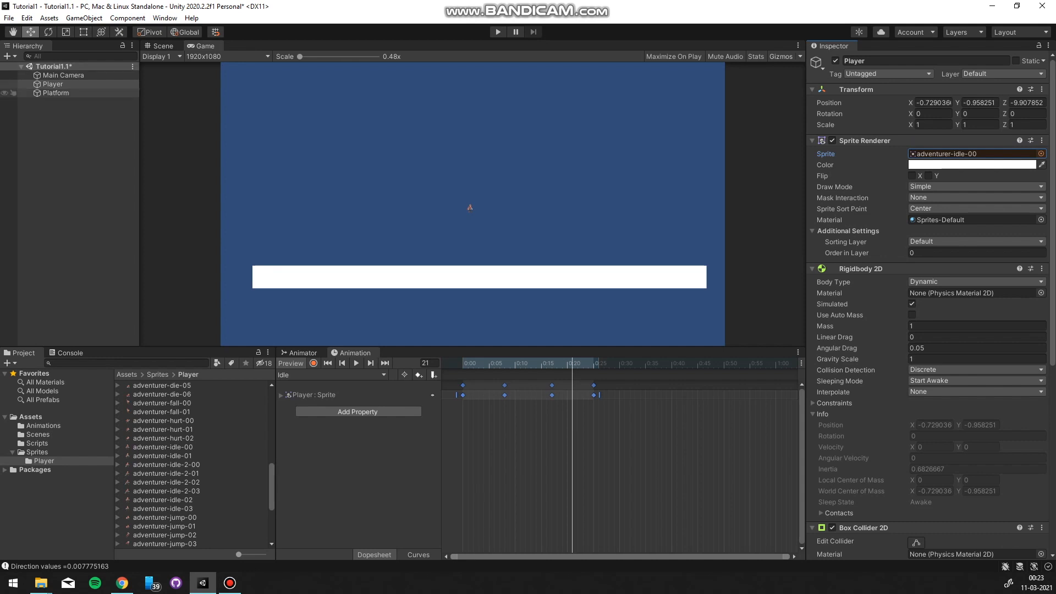
Step: Turn on collider editing for the Player's Box Collider 2D and examine its outline against the sprite in the Scene view
{"action": "scroll", "coordinate": [879, 270], "scroll_direction": "down", "scroll_amount": 3}
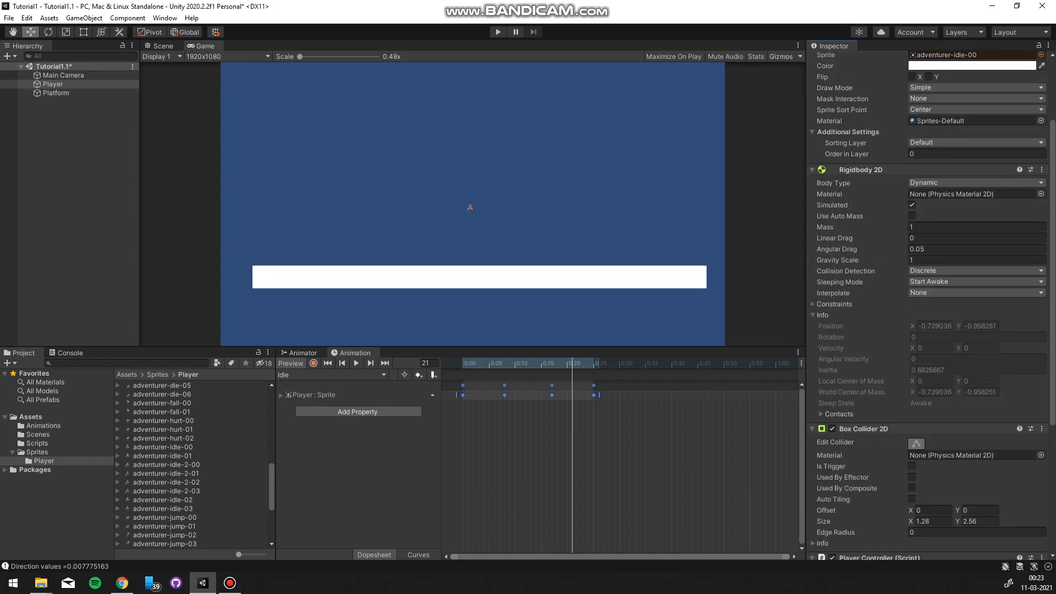
{"action": "left_click", "coordinate": [916, 443]}
{"action": "left_click", "coordinate": [160, 46]}
{"action": "right_click_drag", "start_coordinate": [472, 204], "coordinate": [561, 181]}
{"action": "key", "text": "a"}
{"action": "key", "text": "w"}
{"action": "key", "text": "w"}
{"action": "key", "text": "s"}
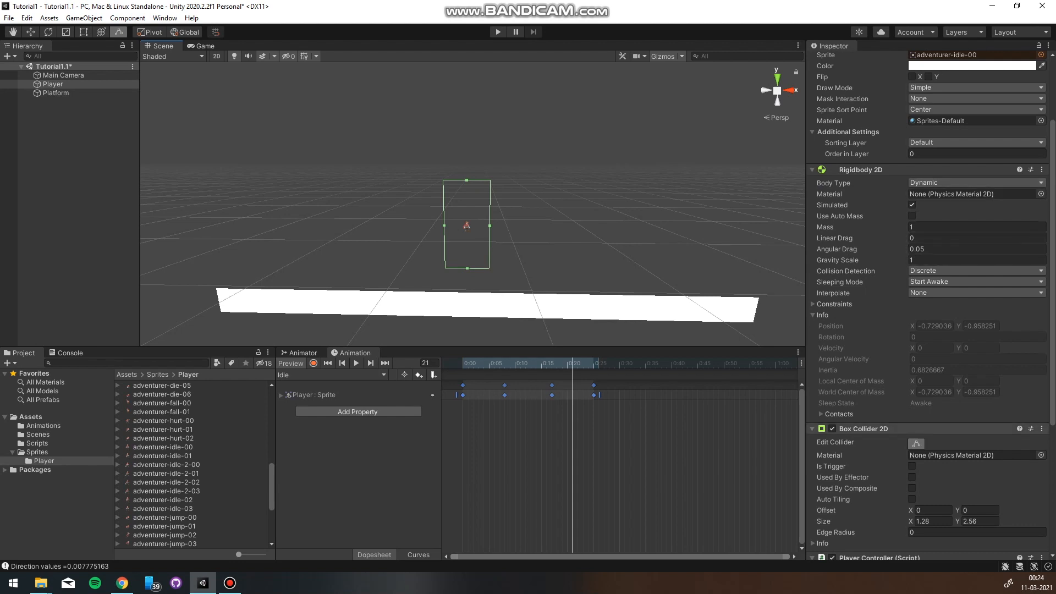
Step: Remove the Player's Box Collider 2D and add a new Box Collider 2D component to the object
{"action": "right_click", "coordinate": [887, 428]}
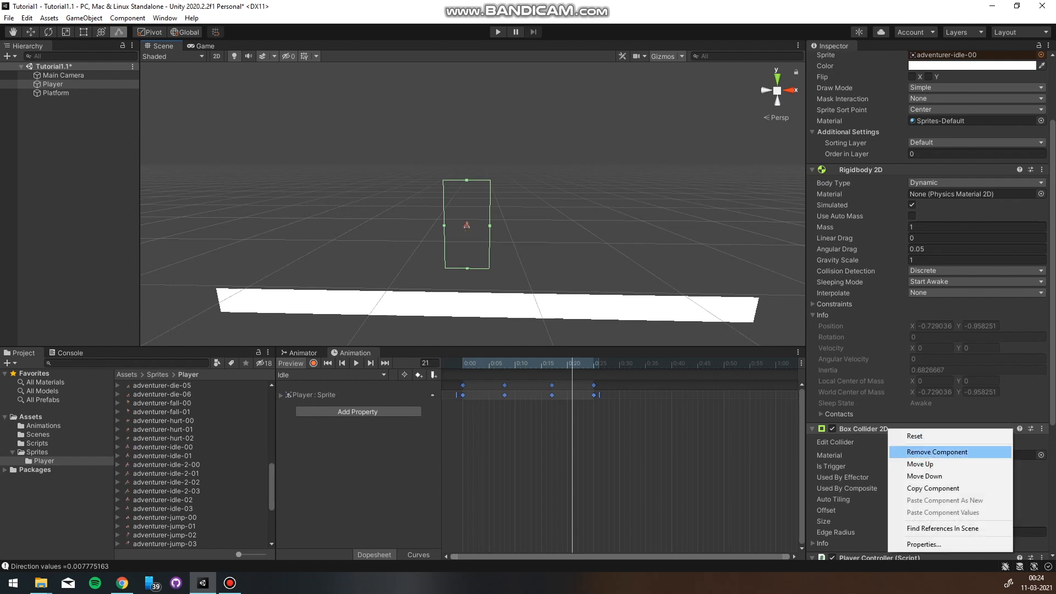
{"action": "left_click", "coordinate": [936, 451]}
{"action": "scroll", "coordinate": [929, 451], "scroll_direction": "down", "scroll_amount": 3}
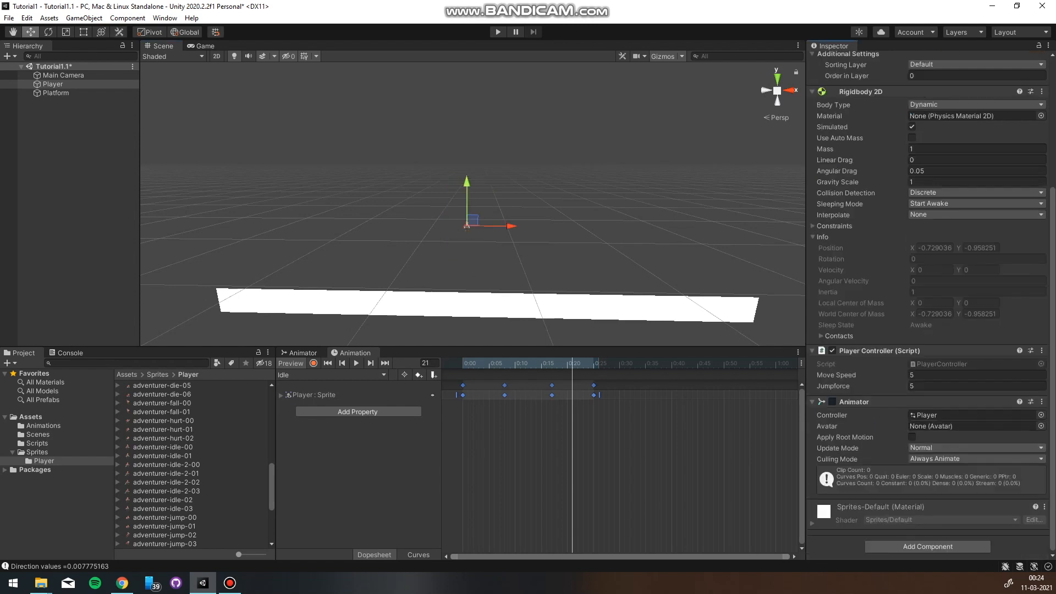
{"action": "left_click", "coordinate": [928, 546]}
{"action": "type", "text": "box"}
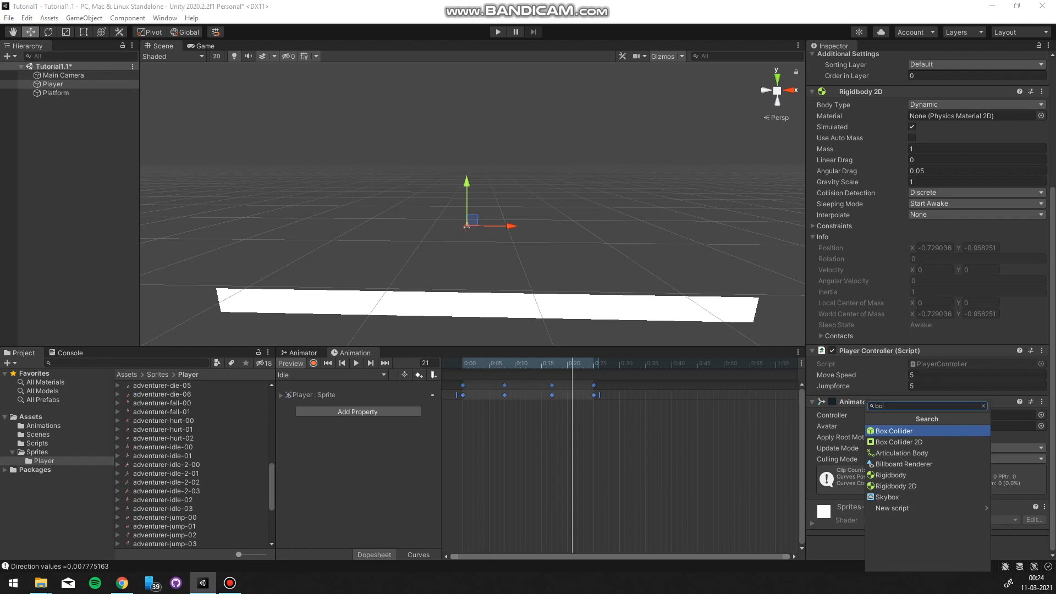
{"action": "key", "text": "Down"}
{"action": "key", "text": "Return"}
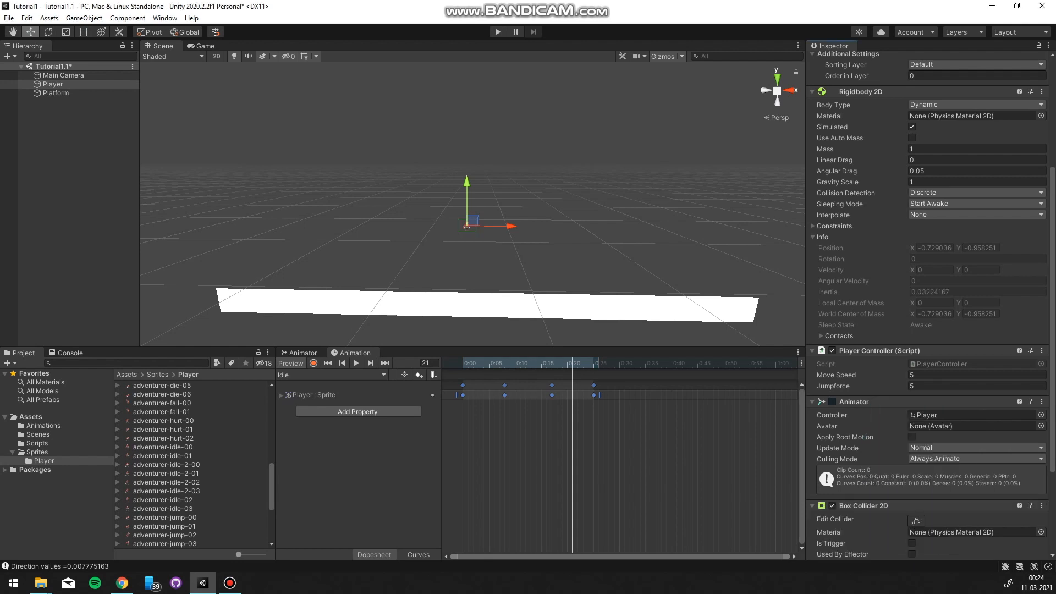
Step: Scale the Player up uniformly to about 10.09 and preview the Idle animation in the Game view
{"action": "scroll", "coordinate": [473, 204], "scroll_direction": "up", "scroll_amount": 10}
{"action": "scroll", "coordinate": [473, 204], "scroll_direction": "down", "scroll_amount": 8}
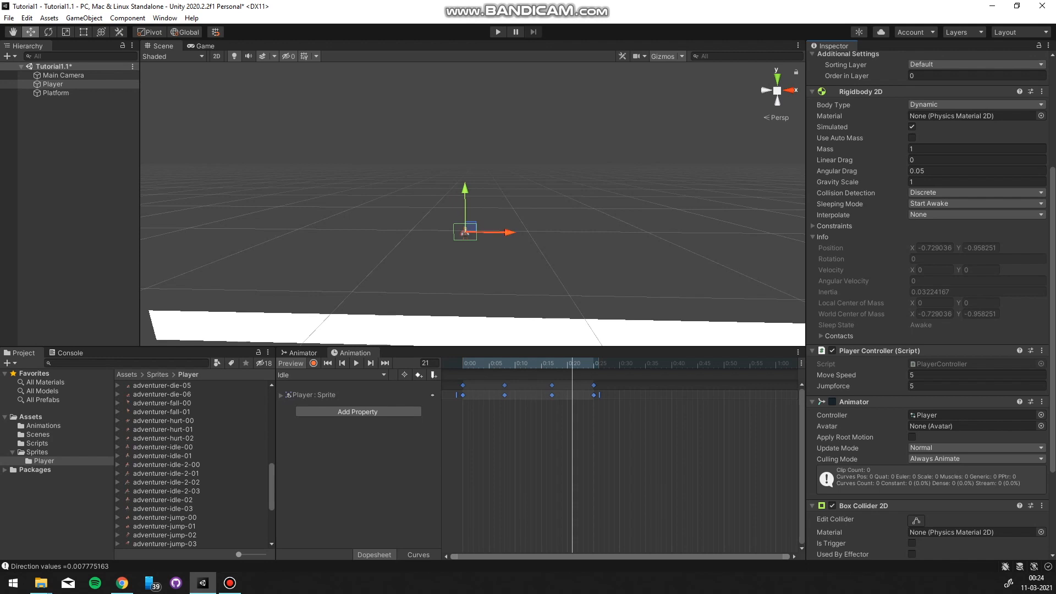
{"action": "scroll", "coordinate": [472, 204], "scroll_direction": "down", "scroll_amount": 5}
{"action": "scroll", "coordinate": [934, 159], "scroll_direction": "up", "scroll_amount": 6}
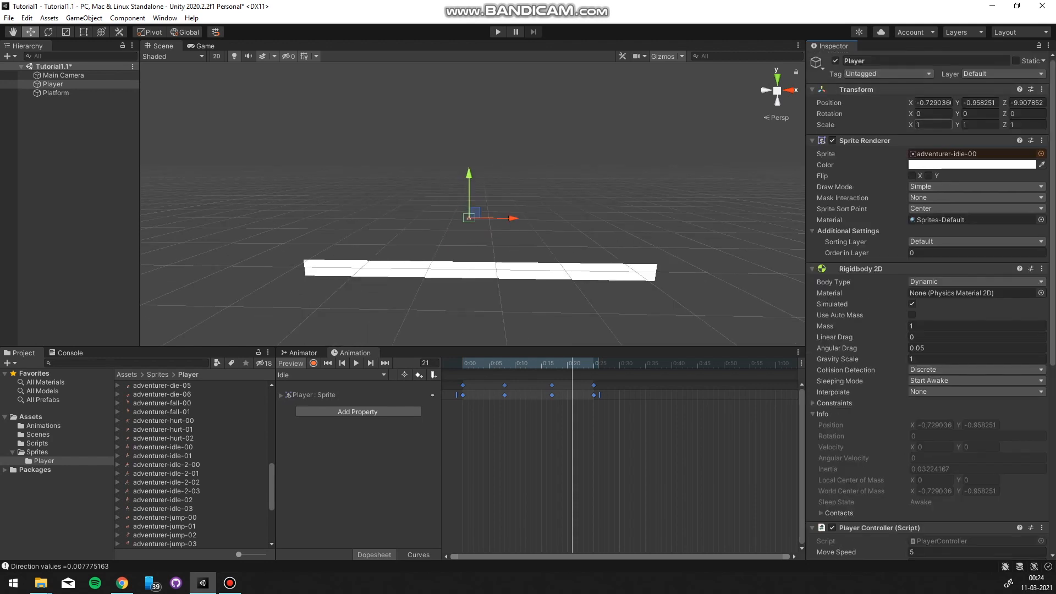
{"action": "key", "text": "e"}
{"action": "key", "text": "r"}
{"action": "left_click_drag", "start_coordinate": [469, 218], "coordinate": [476, 179]}
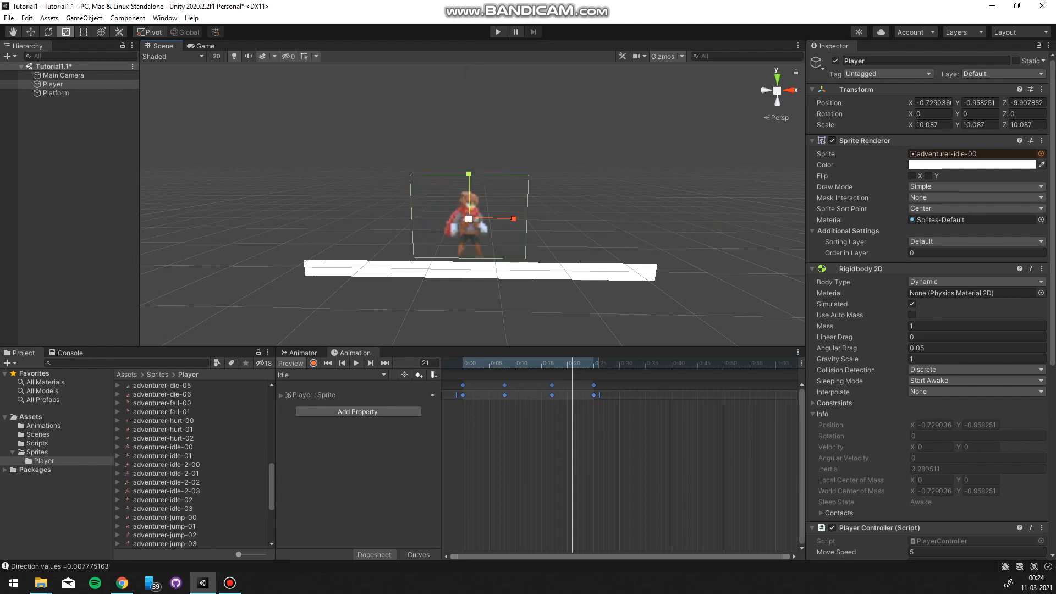
{"action": "left_click", "coordinate": [205, 46]}
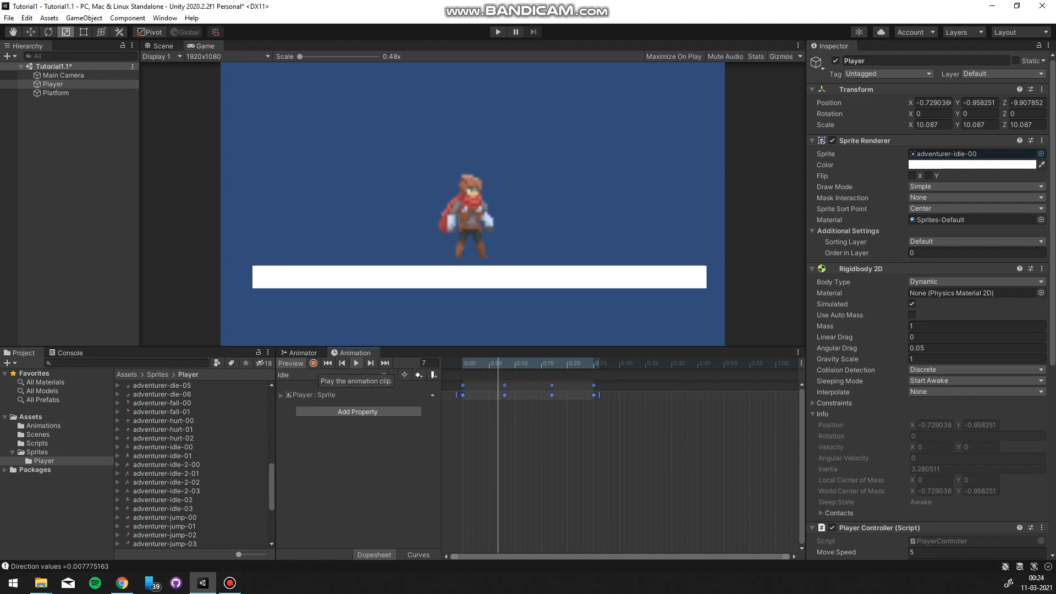
{"action": "left_click", "coordinate": [356, 363]}
{"action": "left_click", "coordinate": [160, 46]}
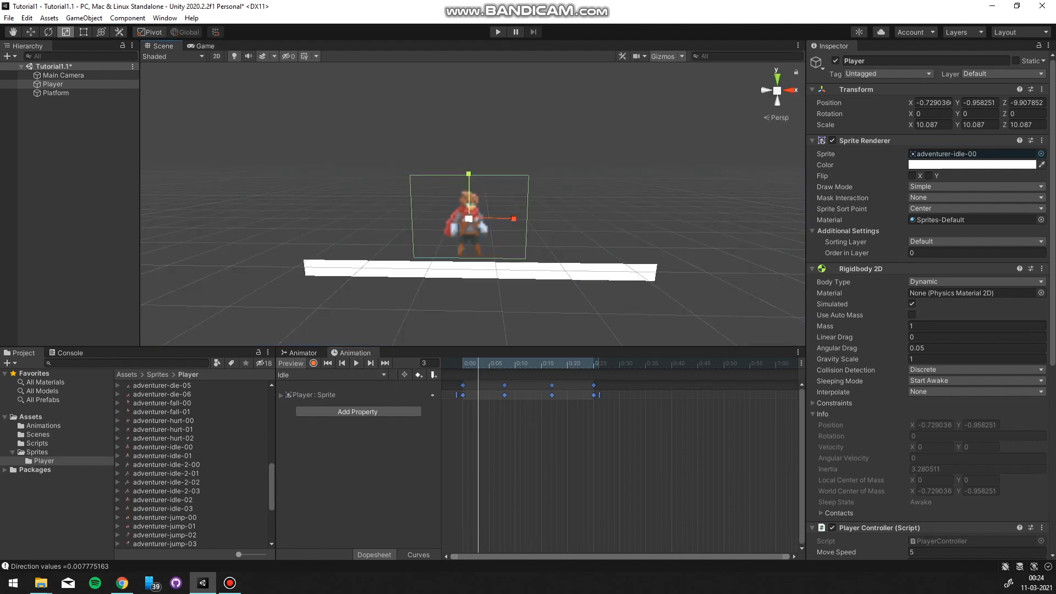
Step: Scale the Player uniformly to about 4.7 and lower it to Y -2.11, just above the platform
{"action": "left_click_drag", "start_coordinate": [468, 219], "coordinate": [443, 231]}
{"action": "key", "text": "w"}
{"action": "left_click_drag", "start_coordinate": [468, 190], "coordinate": [468, 215]}
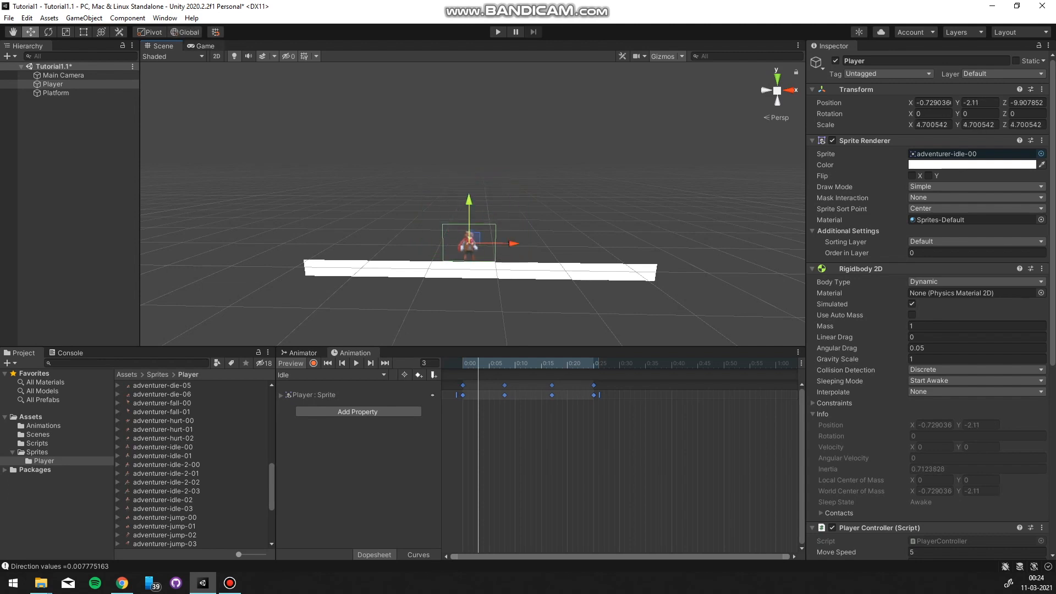
Step: Preview the Idle clip on the resized Player in the Game view, and stop playback
{"action": "left_click", "coordinate": [203, 46]}
{"action": "left_click", "coordinate": [355, 363]}
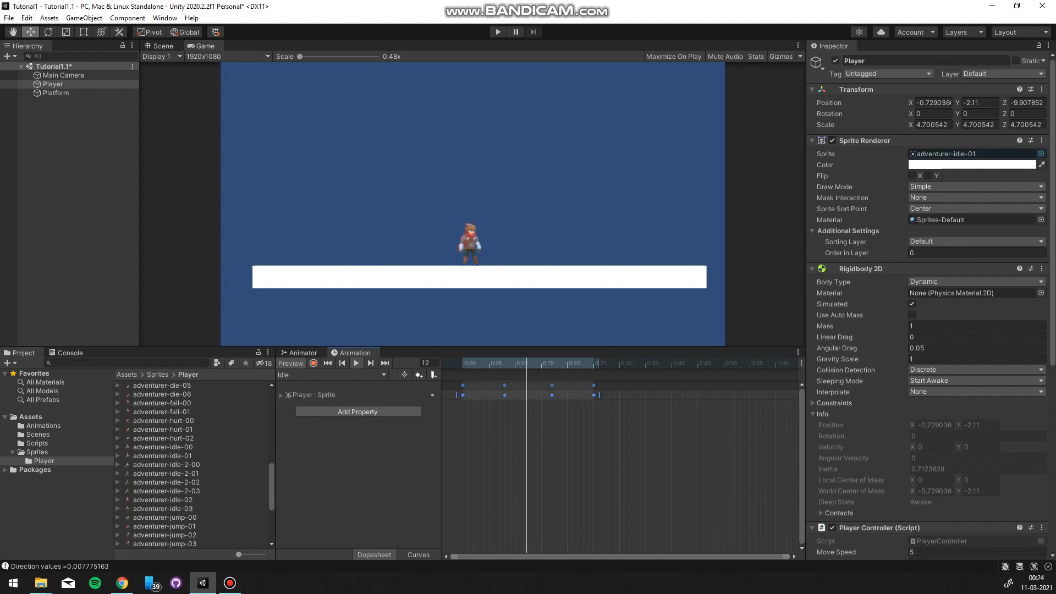
{"action": "left_click", "coordinate": [356, 363]}
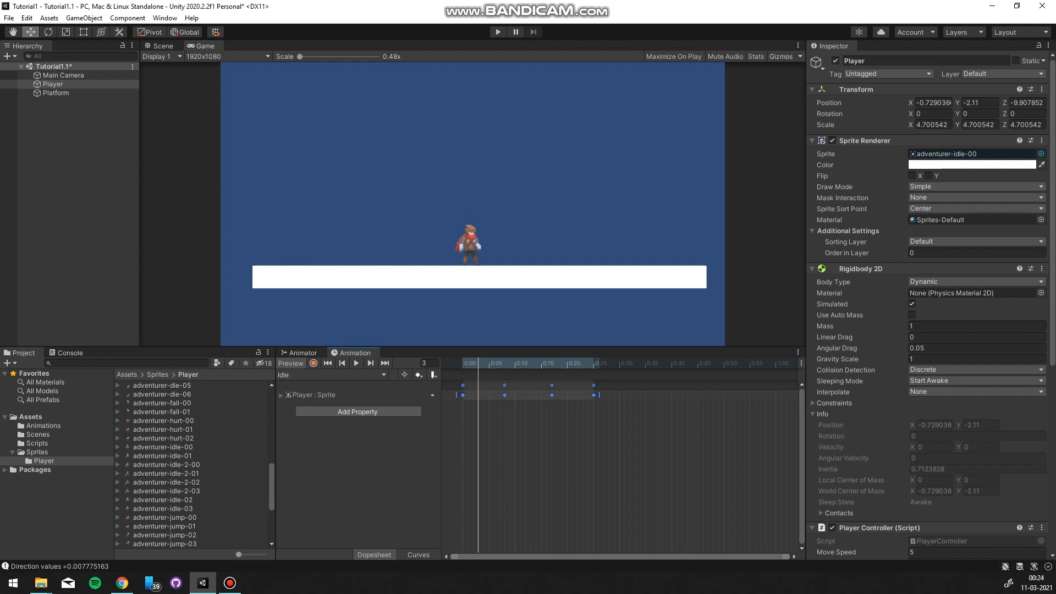
Step: Create a new animation clip for the Player named walk in the Animations folder
{"action": "left_click", "coordinate": [332, 375]}
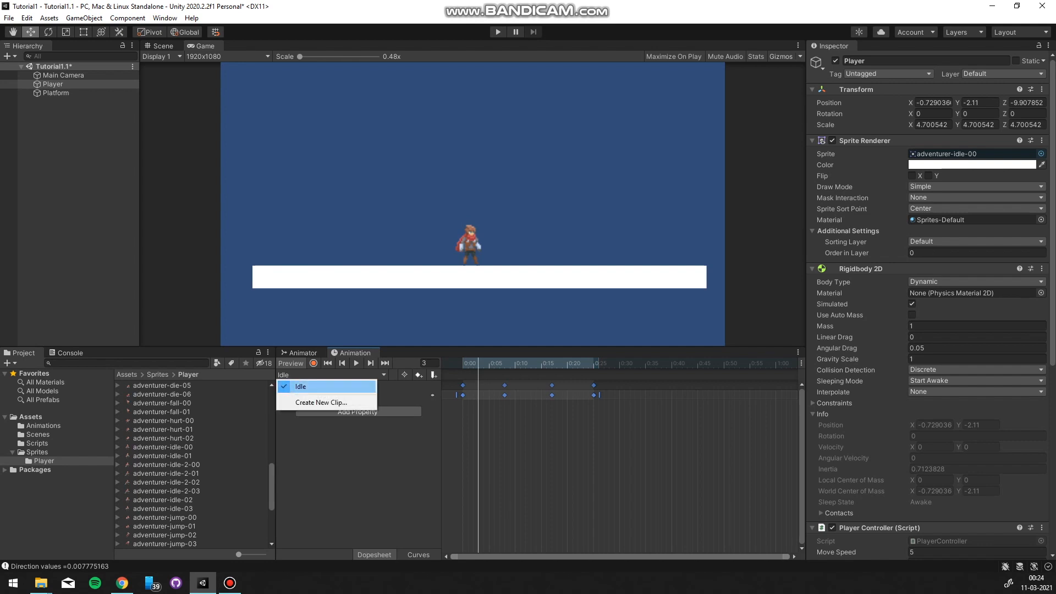
{"action": "left_click", "coordinate": [308, 386]}
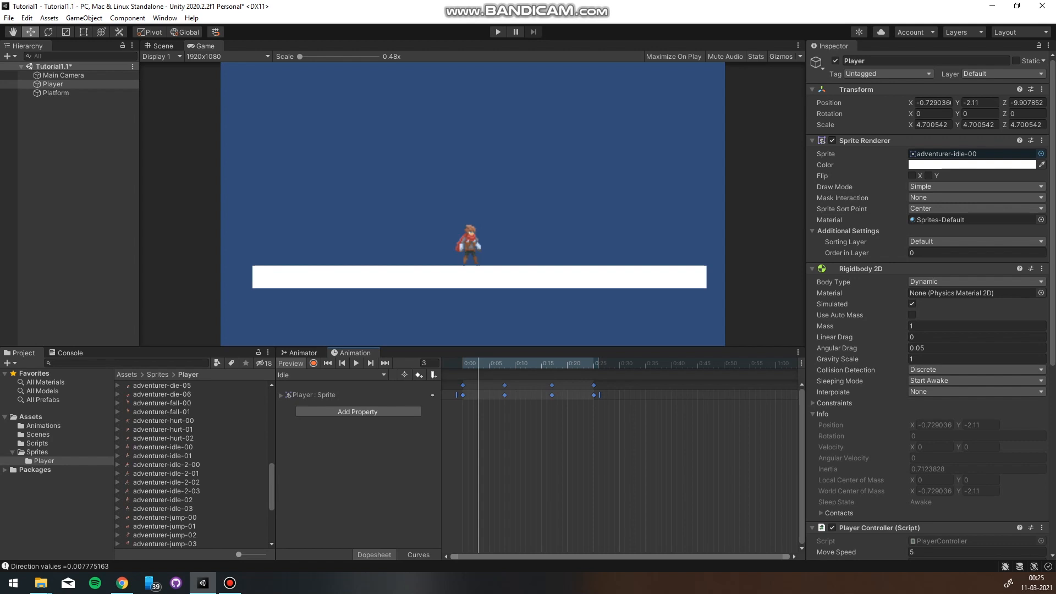
{"action": "left_click", "coordinate": [332, 375]}
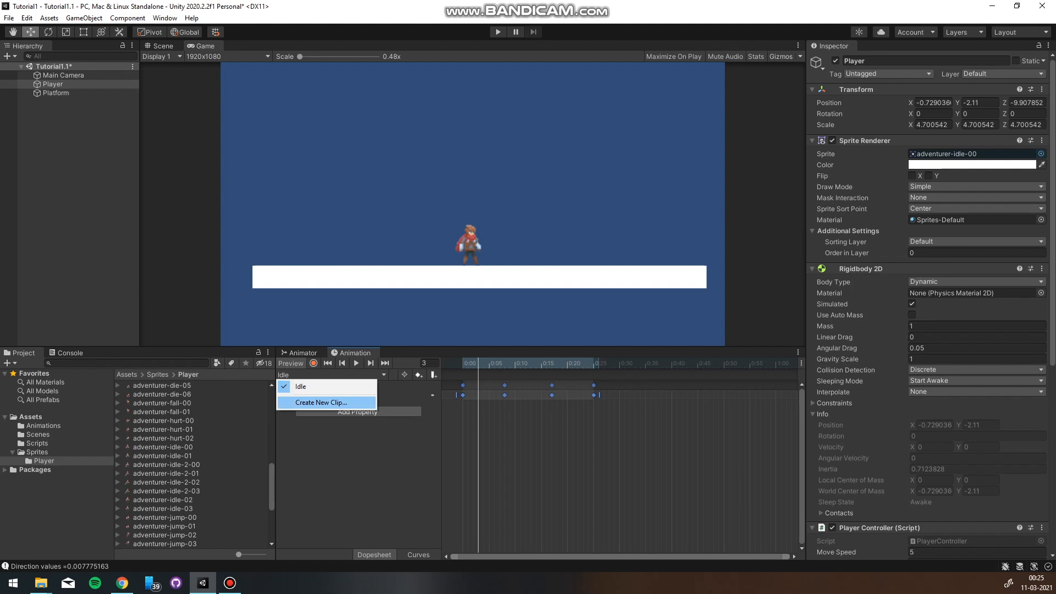
{"action": "left_click", "coordinate": [321, 402]}
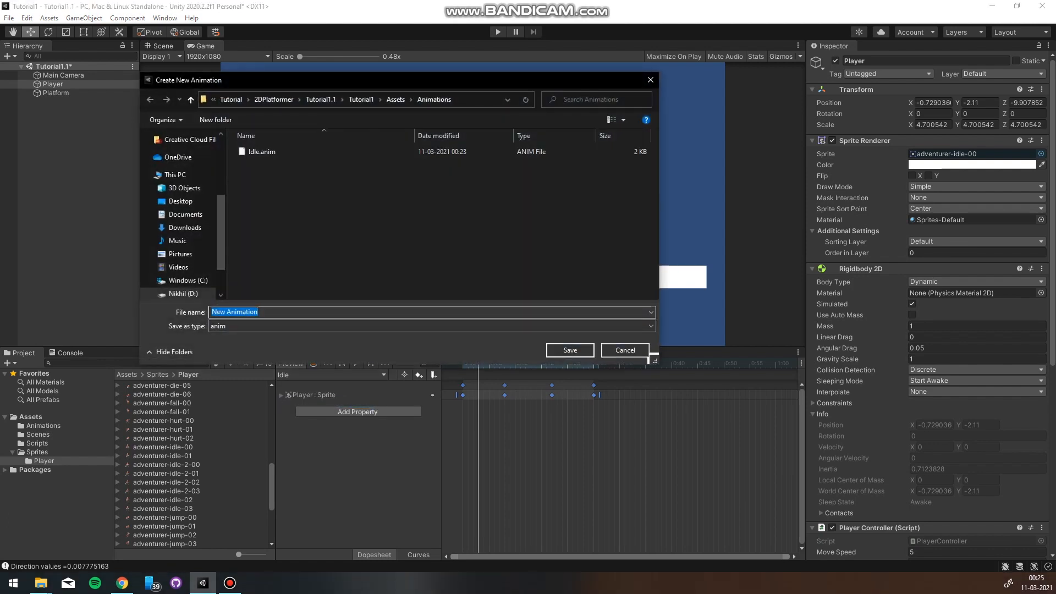
{"action": "type", "text": "R"}
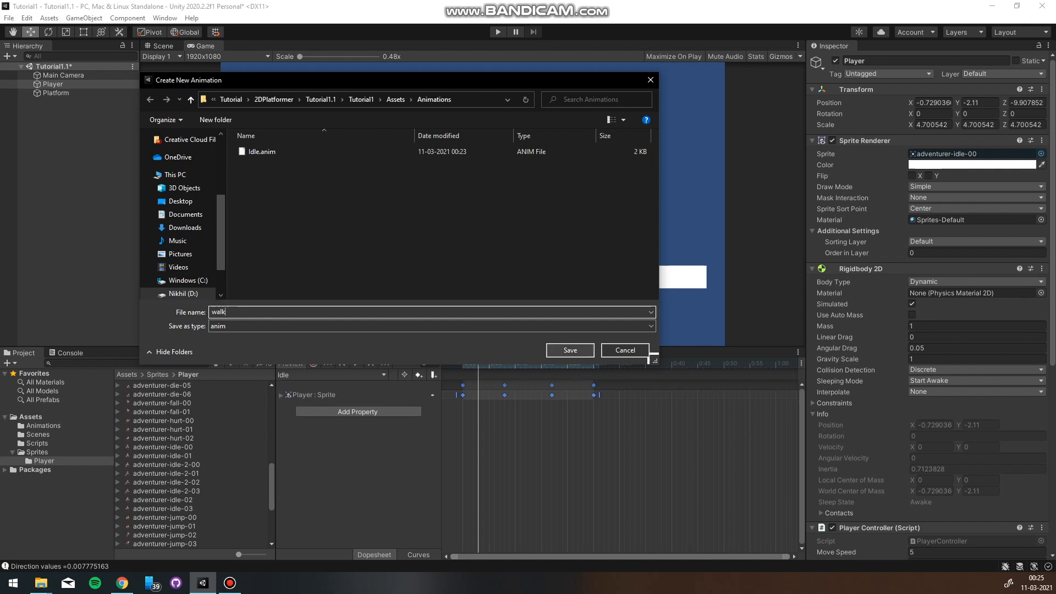
{"action": "key", "text": "Return"}
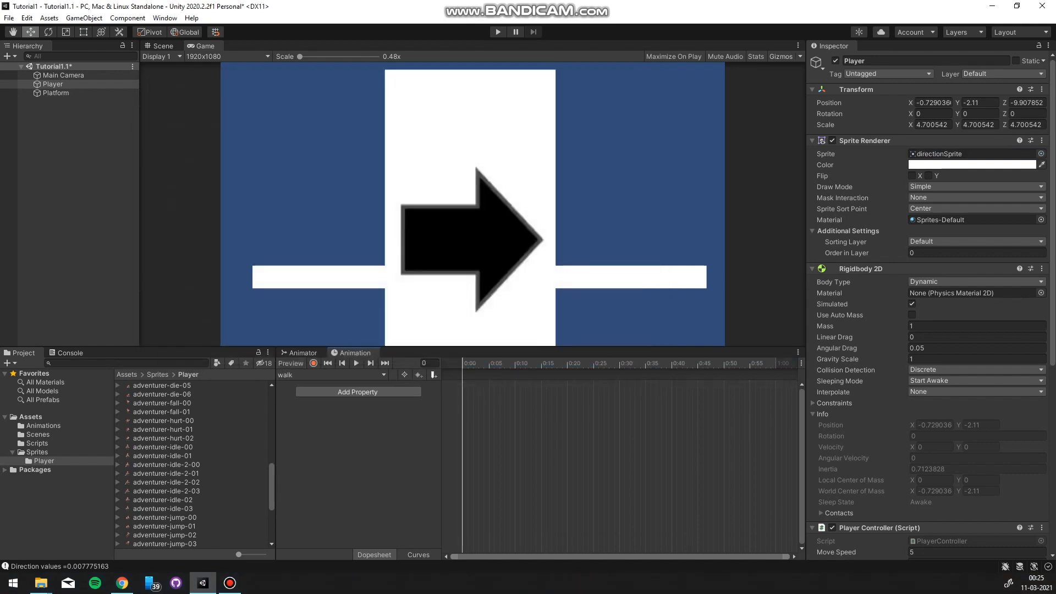
Step: Add the sprites adventurer-run-00 to adventurer-run-05 to the walk clip's timeline
{"action": "left_click", "coordinate": [161, 46]}
{"action": "scroll", "coordinate": [473, 204], "scroll_direction": "down", "scroll_amount": 5}
{"action": "right_click_drag", "start_coordinate": [473, 203], "coordinate": [687, 203]}
{"action": "right_click_drag", "start_coordinate": [449, 231], "coordinate": [462, 232]}
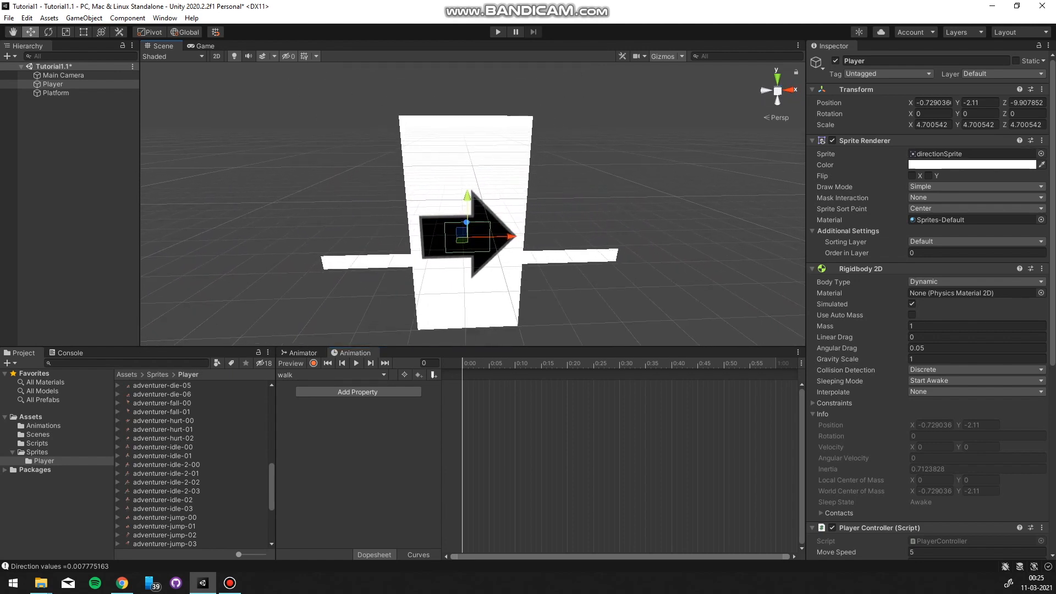
{"action": "scroll", "coordinate": [195, 465], "scroll_direction": "down", "scroll_amount": 5}
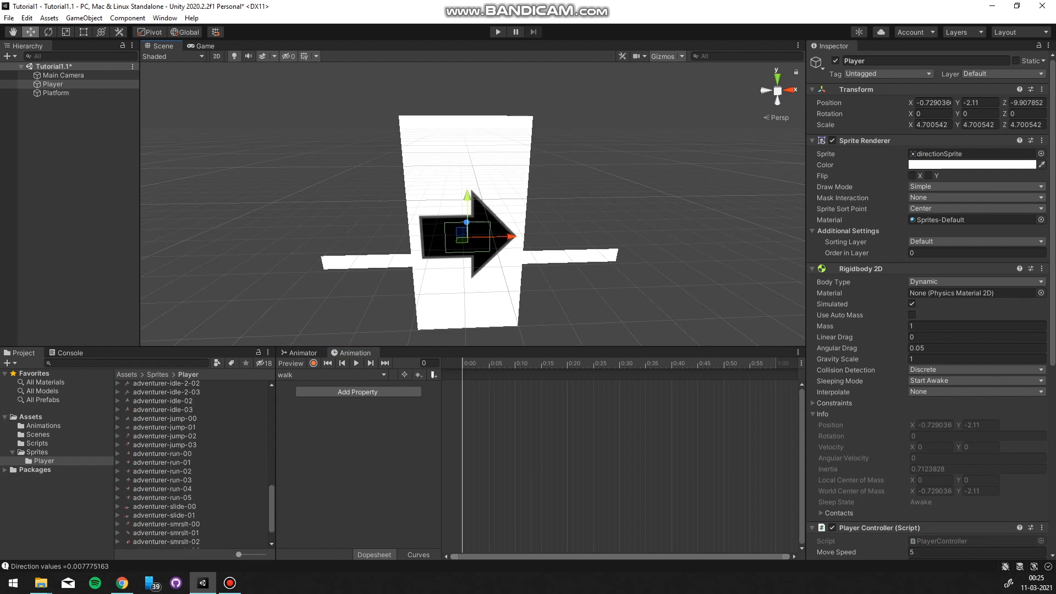
{"action": "left_click", "coordinate": [162, 454]}
{"action": "left_click", "coordinate": [163, 497], "text": "shift"}
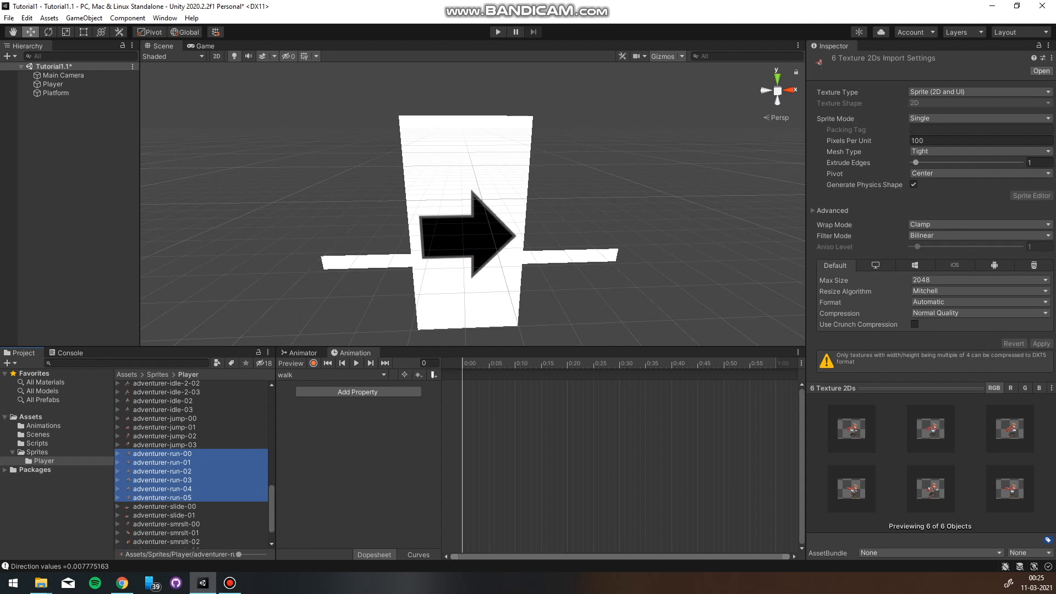
{"action": "left_click_drag", "start_coordinate": [162, 497], "coordinate": [495, 429]}
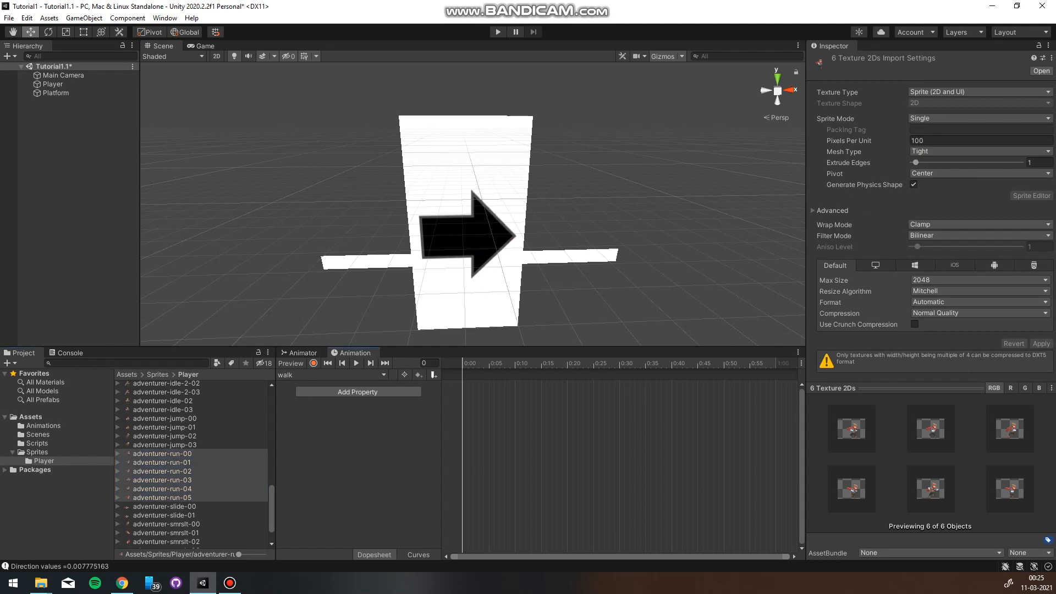
Step: Scrub through the walk clip and play it back in the Game view to check its speed
{"action": "left_click_drag", "start_coordinate": [468, 364], "coordinate": [556, 364]}
{"action": "left_click_drag", "start_coordinate": [556, 363], "coordinate": [462, 363]}
{"action": "left_click", "coordinate": [356, 363]}
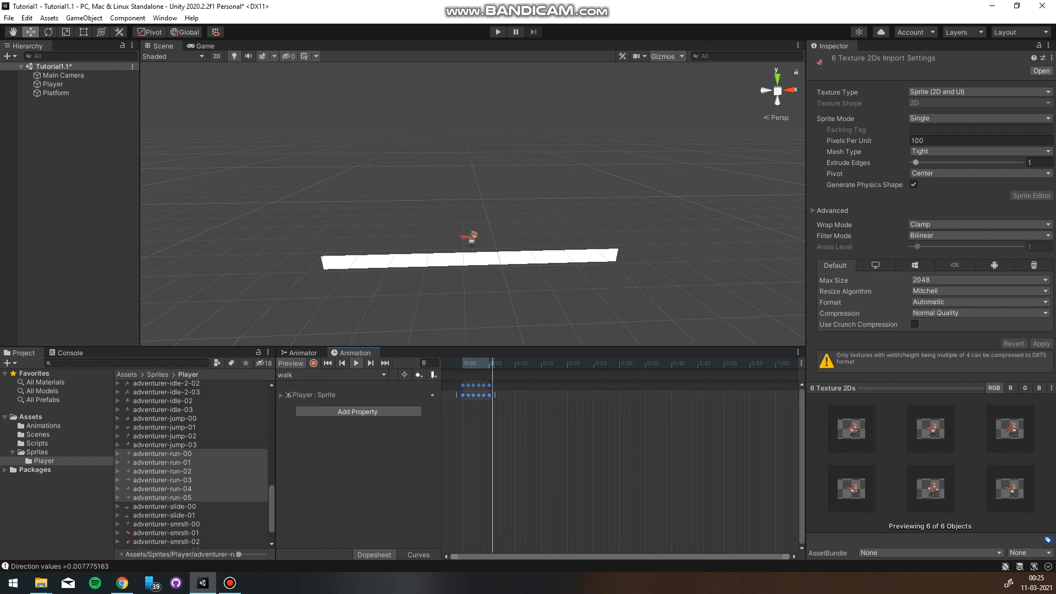
{"action": "left_click", "coordinate": [204, 46]}
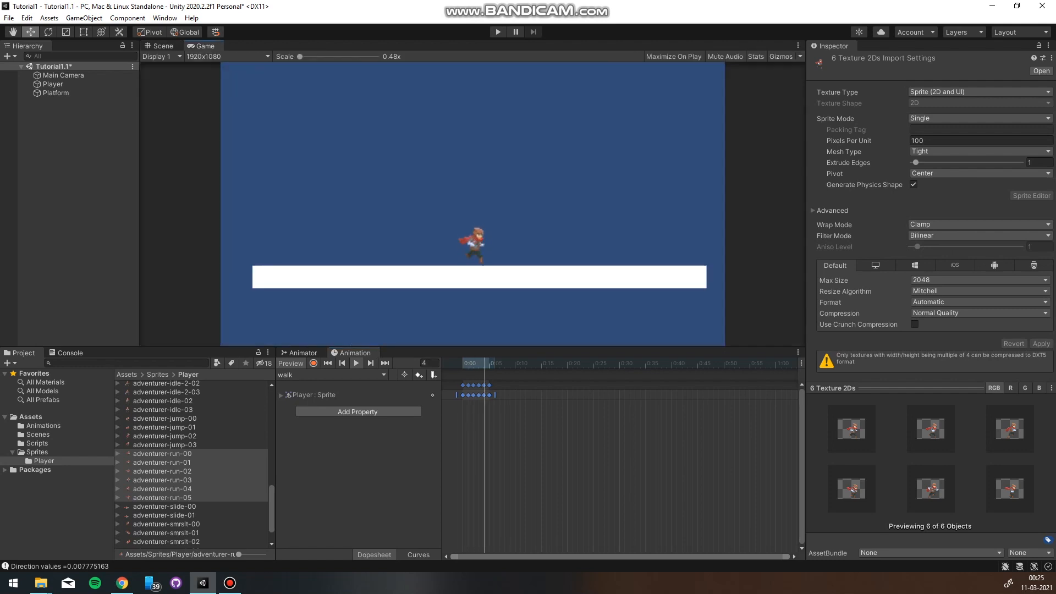
Step: Spread the walk clip's keyframes evenly so that the last one falls at about 0:40
{"action": "left_click_drag", "start_coordinate": [495, 395], "coordinate": [781, 395]}
{"action": "left_click", "coordinate": [766, 443]}
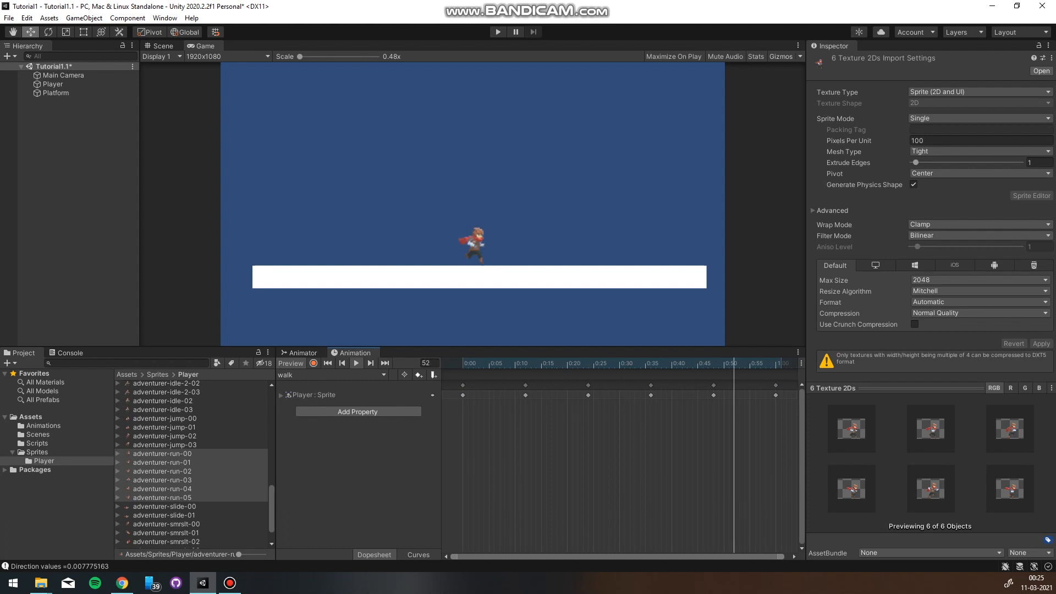
{"action": "left_click_drag", "start_coordinate": [791, 429], "coordinate": [443, 381]}
{"action": "left_click_drag", "start_coordinate": [781, 395], "coordinate": [677, 395]}
{"action": "left_click", "coordinate": [677, 440]}
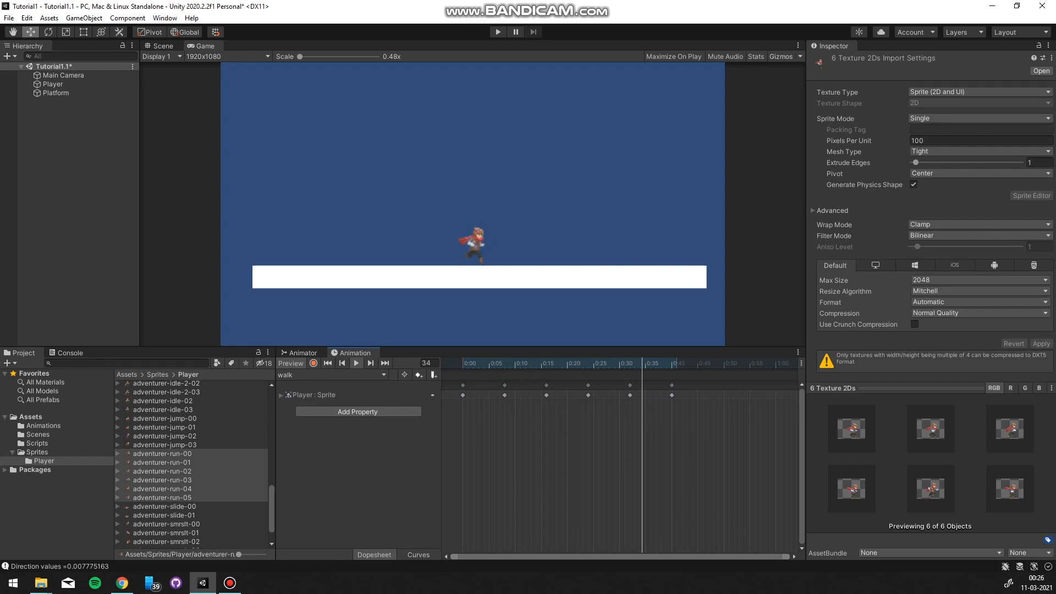
{"action": "left_click", "coordinate": [330, 374]}
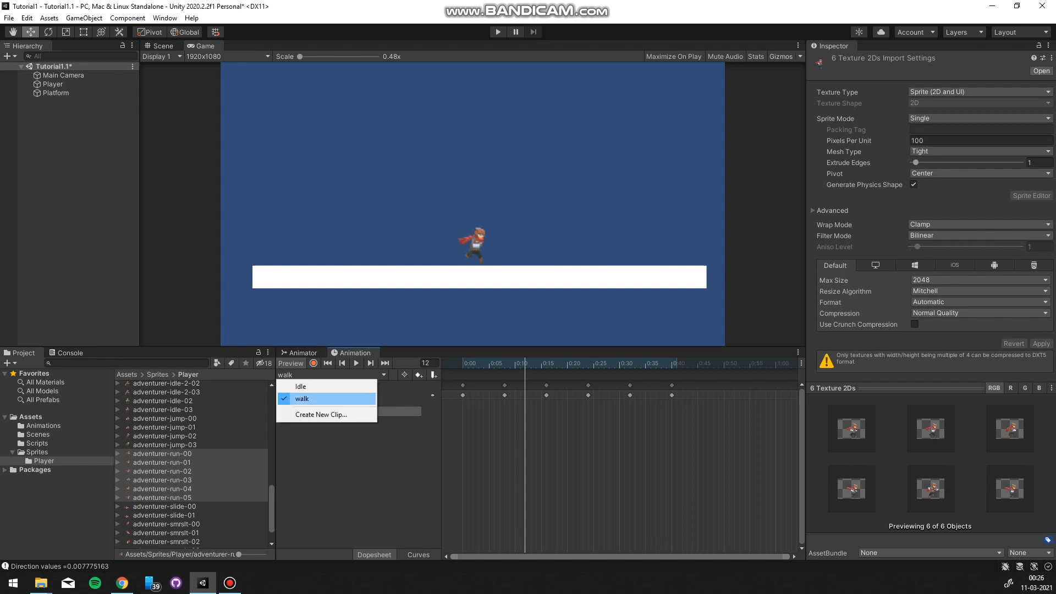
{"action": "left_click", "coordinate": [352, 467]}
Step: Show the Player's Animator state graph and arrange the Idle state above the walk state, between Entry and Exit
{"action": "left_click", "coordinate": [302, 353]}
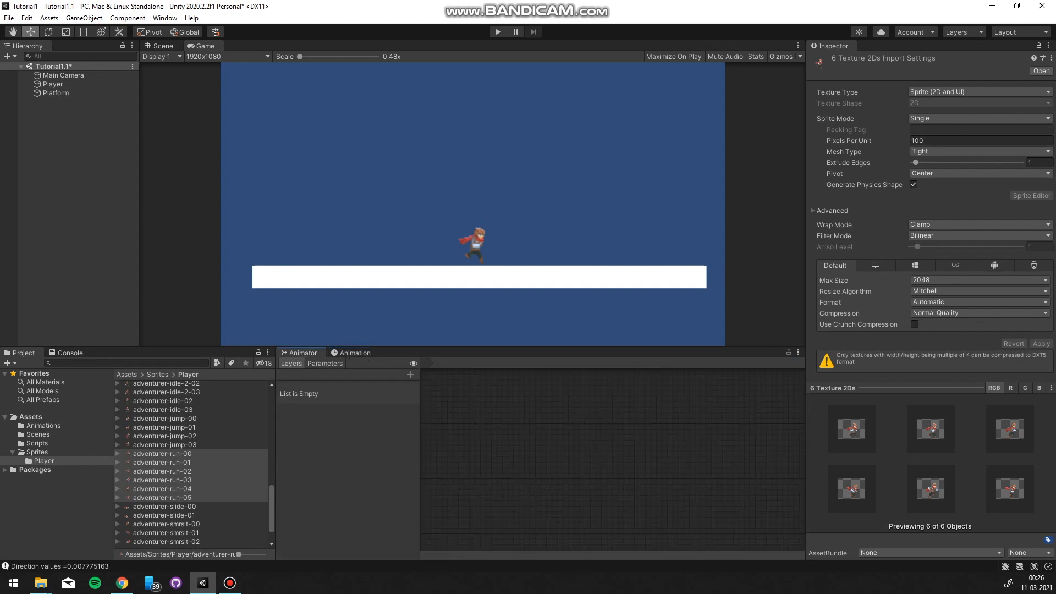
{"action": "left_click", "coordinate": [53, 84]}
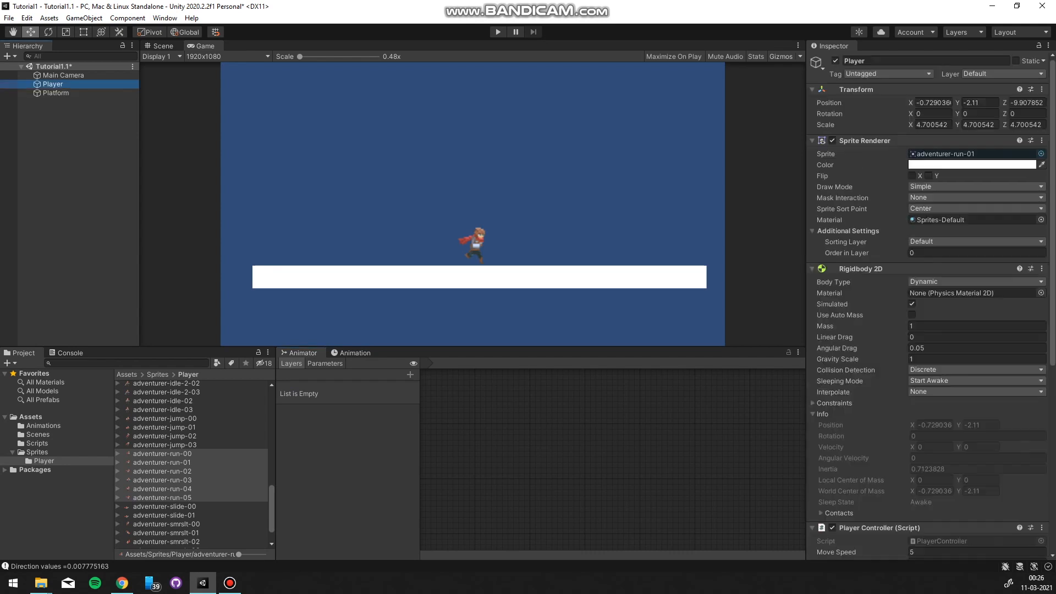
{"action": "left_click_drag", "start_coordinate": [525, 434], "coordinate": [583, 419]}
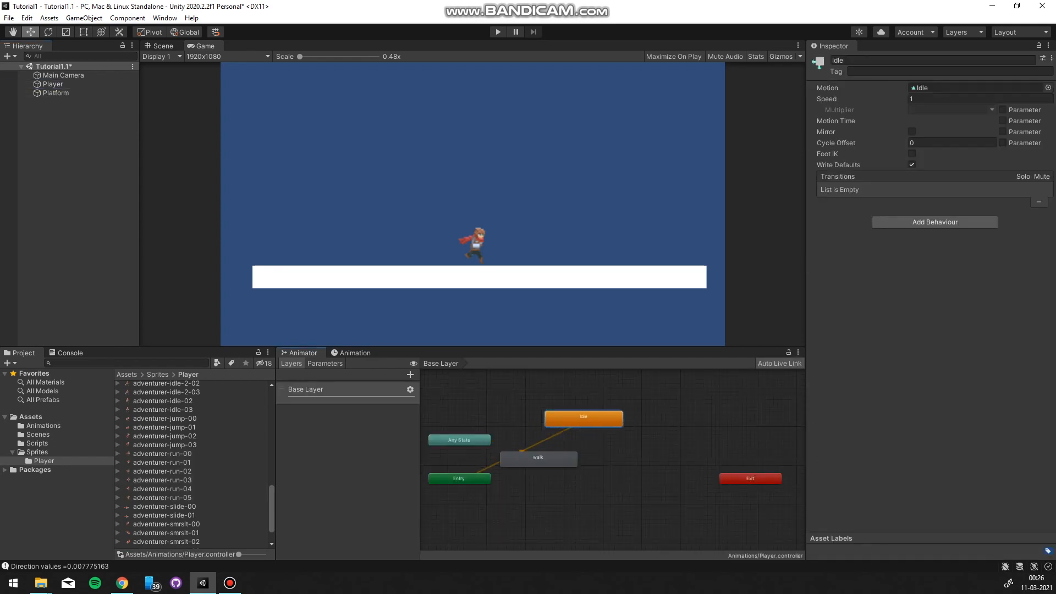
{"action": "left_click_drag", "start_coordinate": [539, 460], "coordinate": [615, 481]}
{"action": "left_click", "coordinate": [584, 419]}
{"action": "left_click_drag", "start_coordinate": [584, 419], "coordinate": [587, 431]}
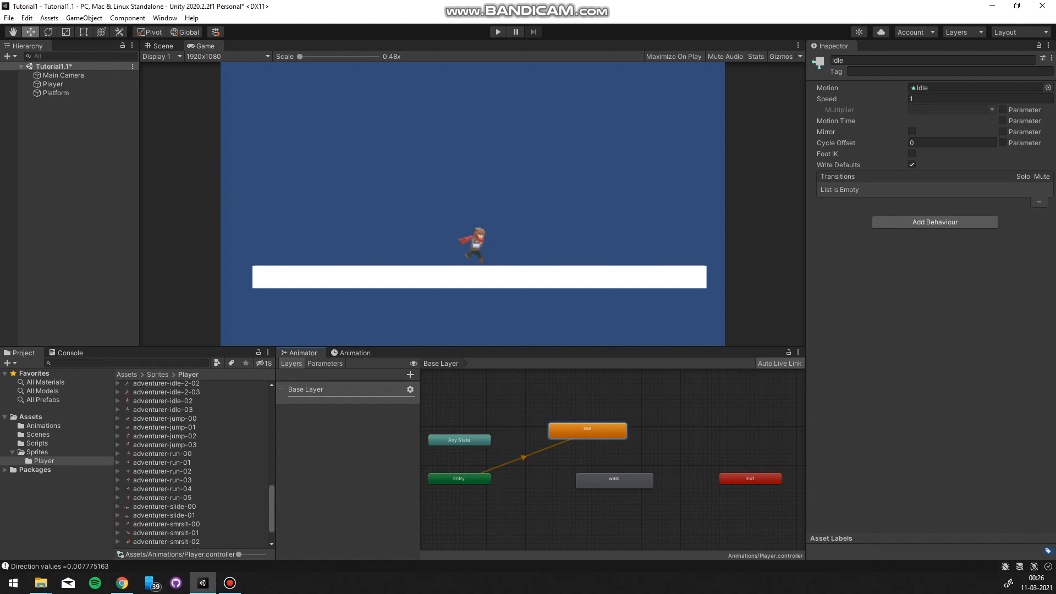
{"action": "left_click_drag", "start_coordinate": [614, 480], "coordinate": [595, 488]}
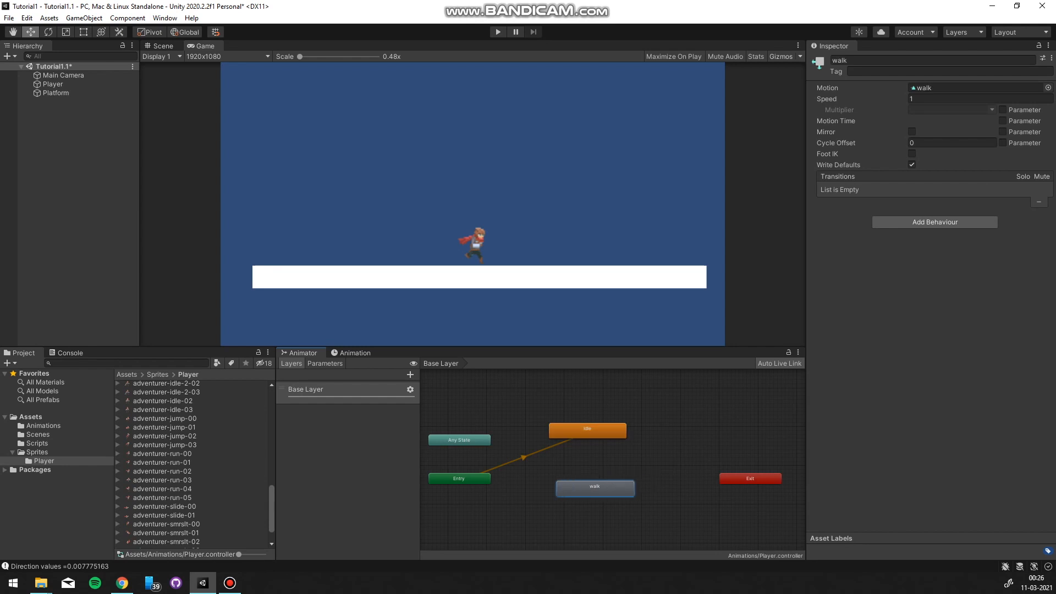
Step: Create a transition from the Idle state to walk and another from walk back to Idle
{"action": "left_click", "coordinate": [582, 430]}
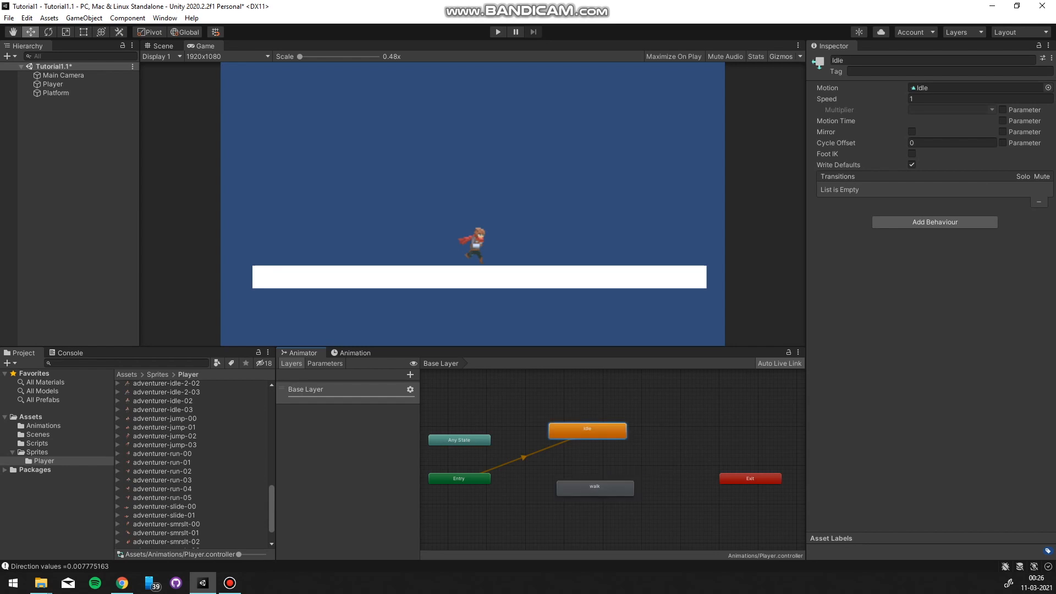
{"action": "right_click", "coordinate": [582, 430]}
{"action": "left_click", "coordinate": [624, 436]}
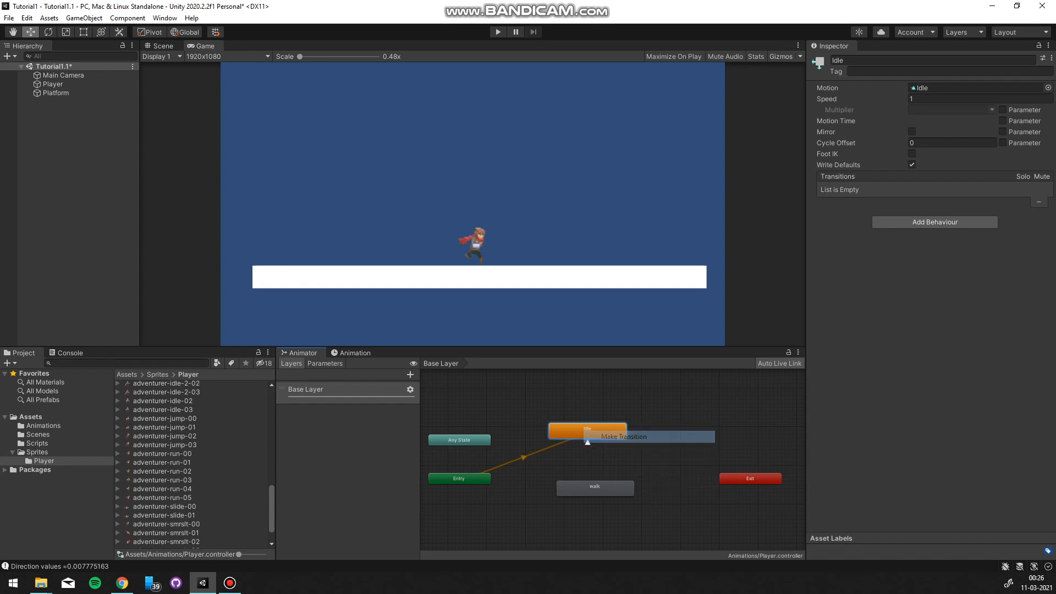
{"action": "left_click", "coordinate": [592, 485]}
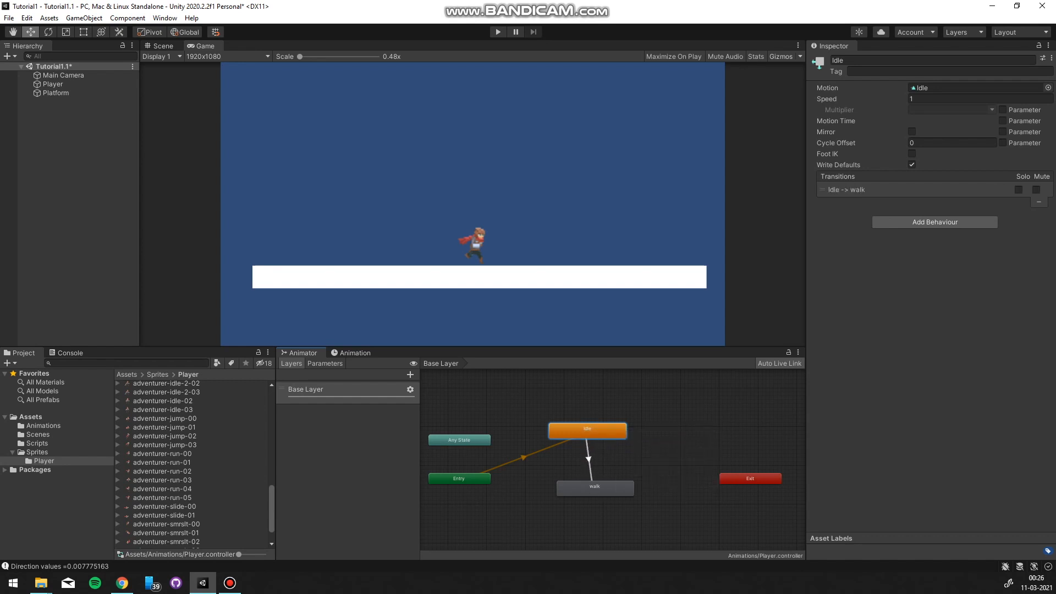
{"action": "left_click", "coordinate": [594, 487]}
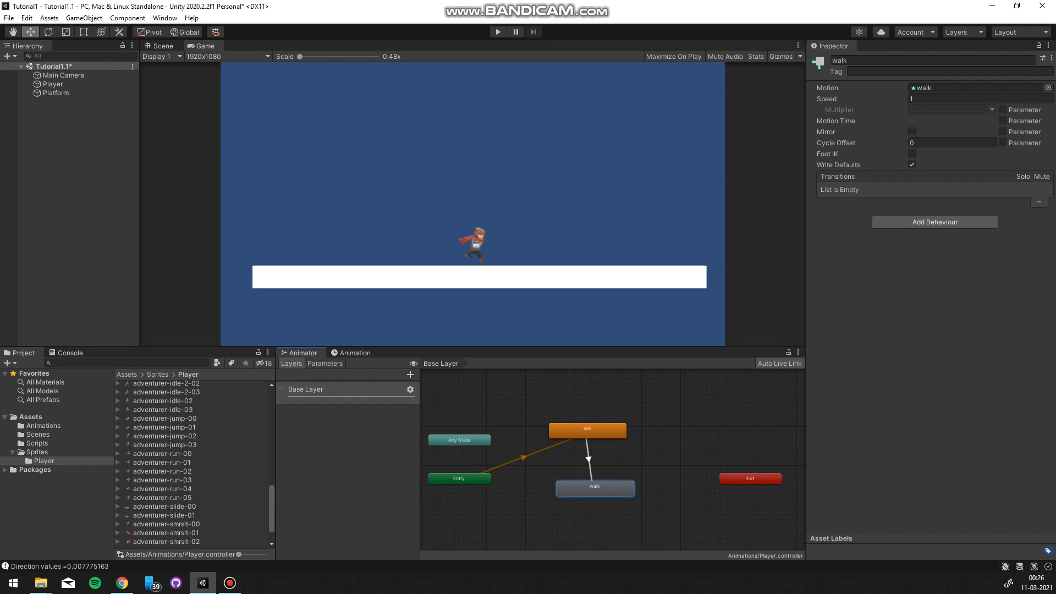
{"action": "right_click", "coordinate": [612, 483]}
{"action": "left_click", "coordinate": [638, 489]}
{"action": "left_click", "coordinate": [587, 431]}
{"action": "left_click", "coordinate": [409, 374]}
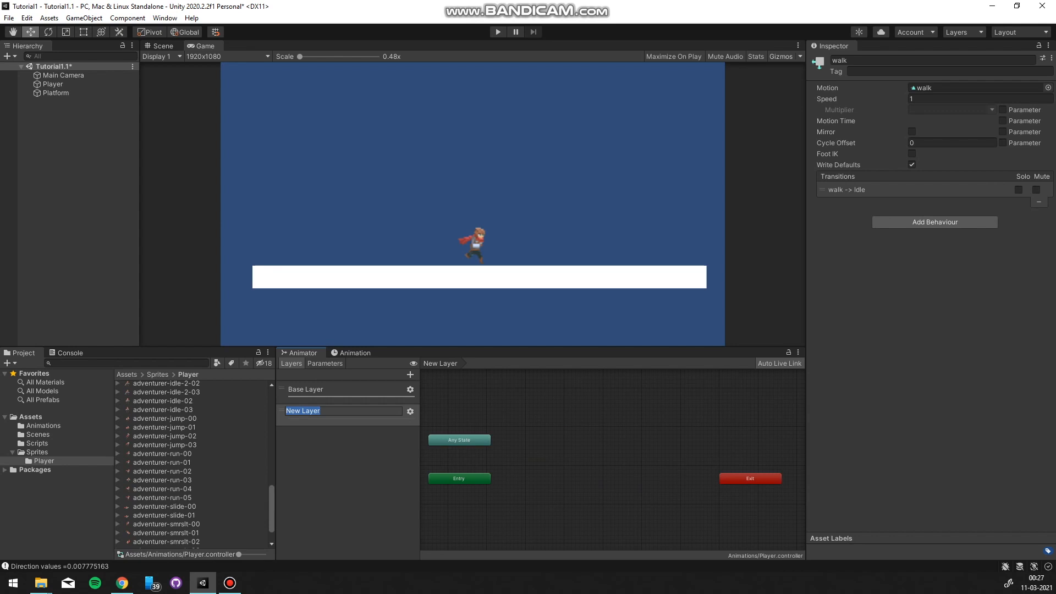
{"action": "key", "text": "Return"}
{"action": "right_click", "coordinate": [387, 414]}
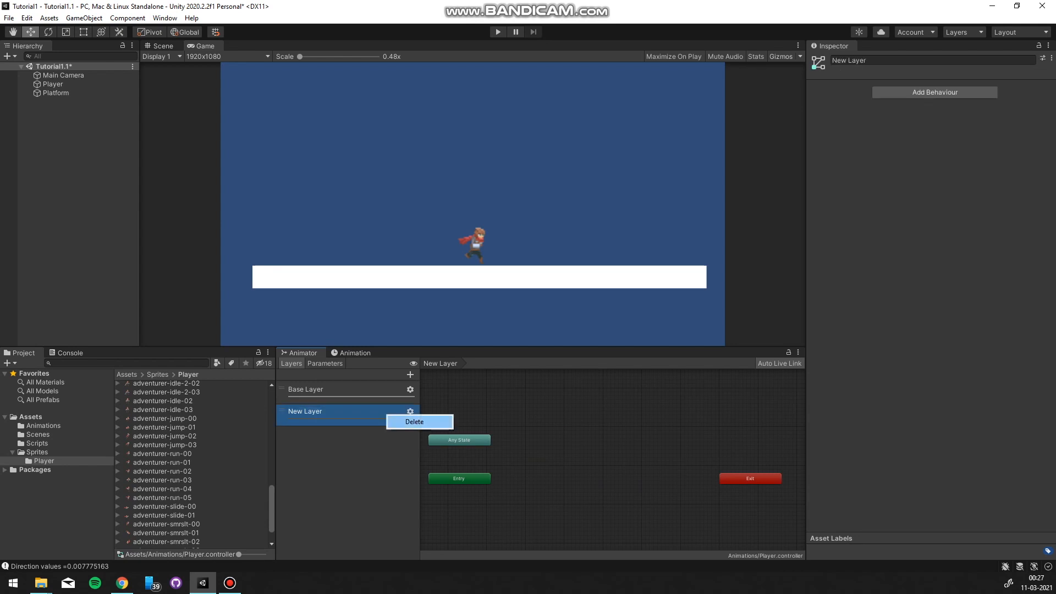
{"action": "left_click", "coordinate": [413, 423]}
Step: Add a Bool parameter named Run to the Player's animator controller
{"action": "left_click", "coordinate": [324, 363]}
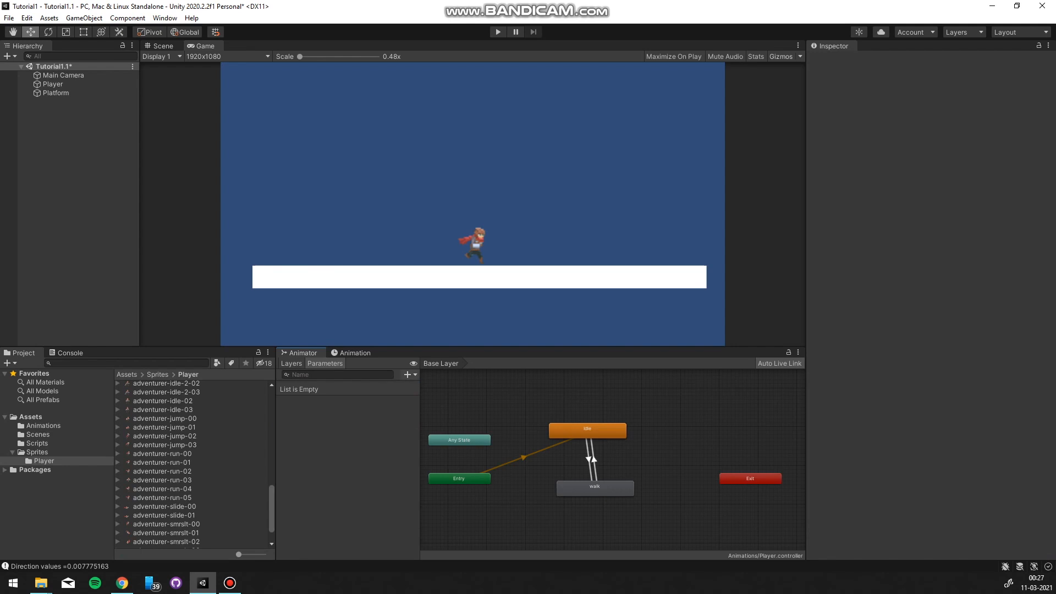
{"action": "left_click", "coordinate": [408, 374]}
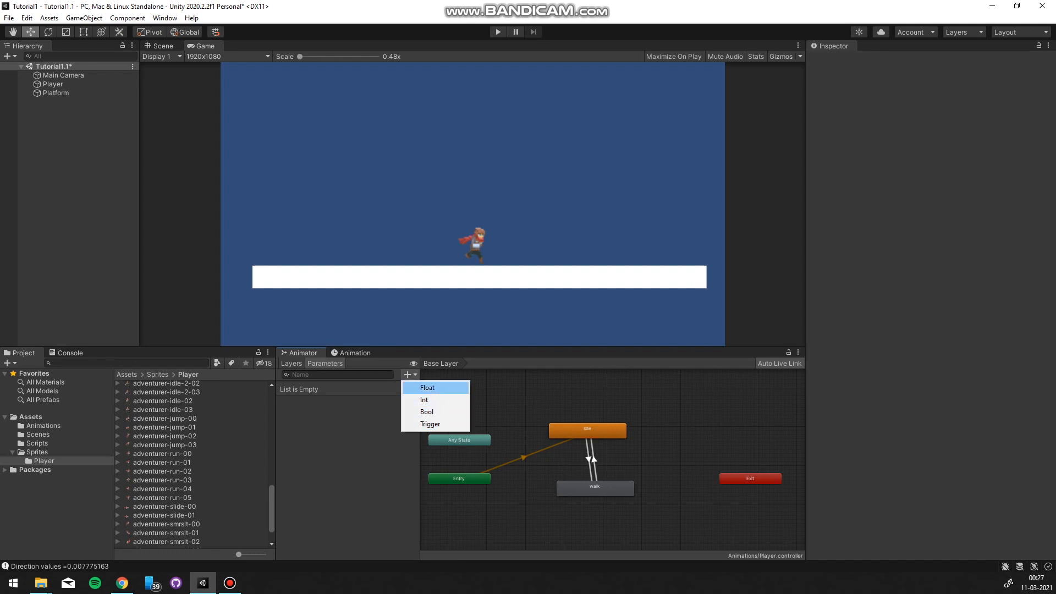
{"action": "left_click", "coordinate": [427, 411]}
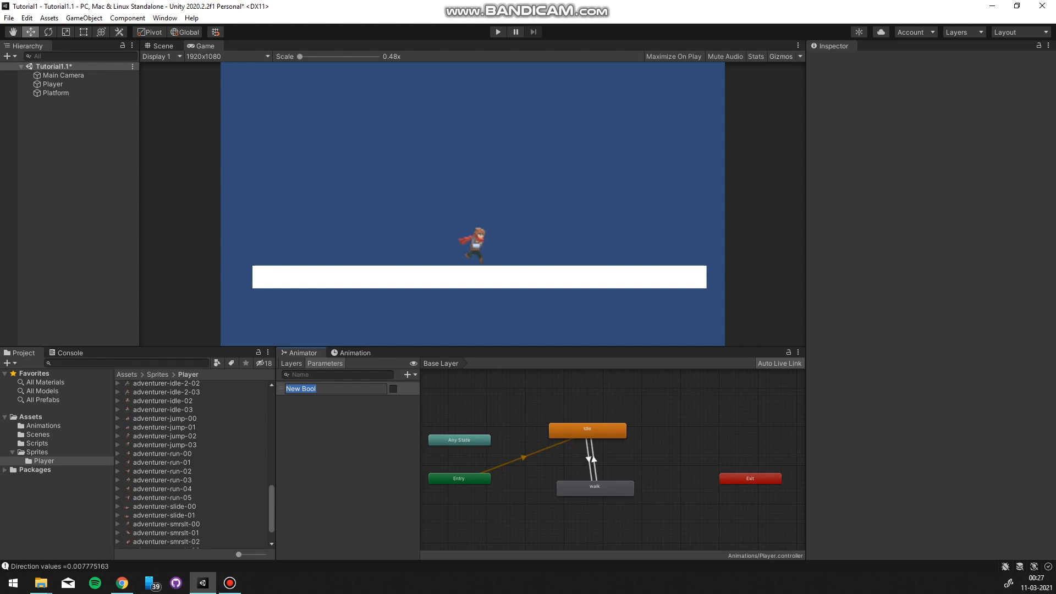
{"action": "type", "text": "Run"}
{"action": "key", "text": "Return"}
Step: Make the Idle-to-walk transition require Run true and the walk-to-Idle transition require Run false, with Has Exit Time off for both
{"action": "left_click", "coordinate": [588, 458]}
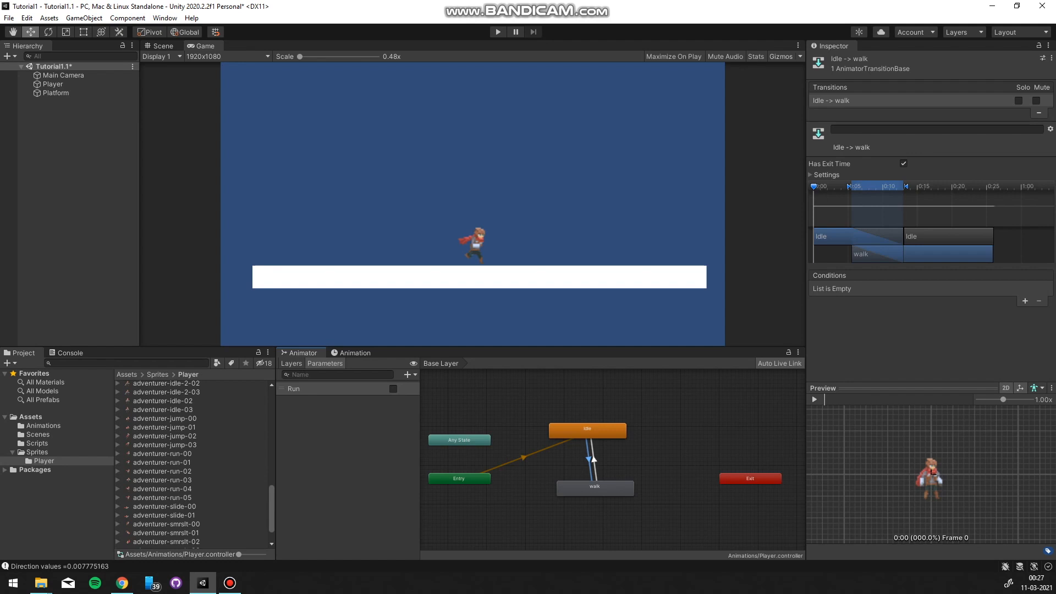
{"action": "left_click", "coordinate": [1024, 301]}
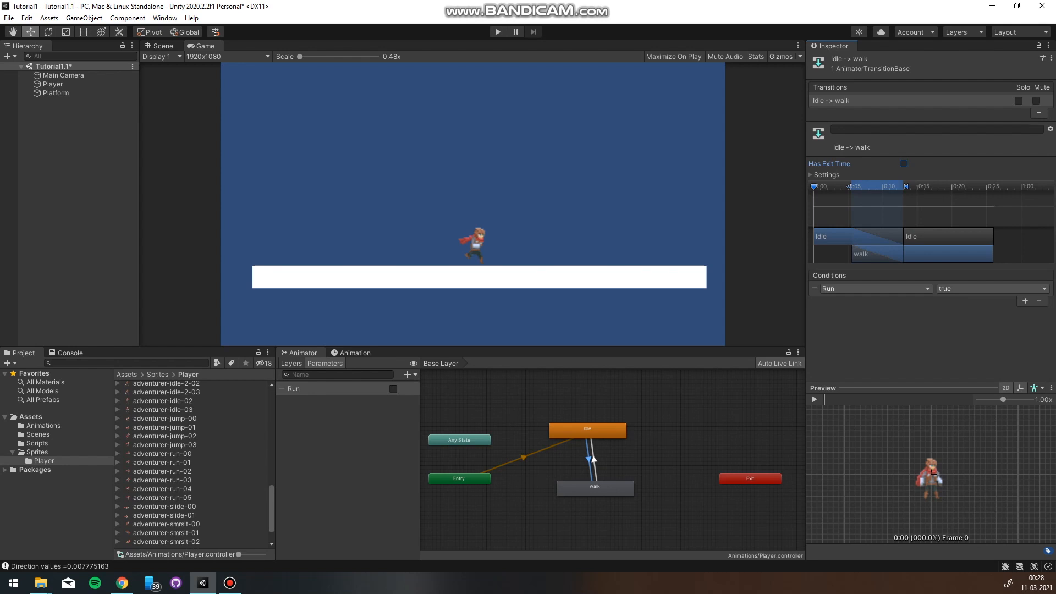
{"action": "left_click", "coordinate": [595, 488]}
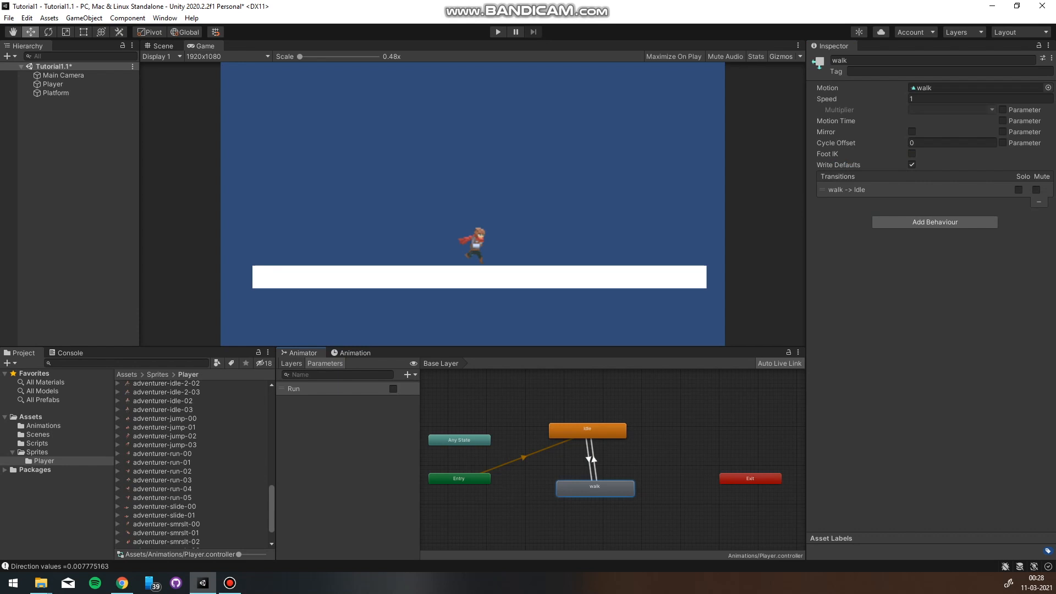
{"action": "left_click", "coordinate": [594, 463]}
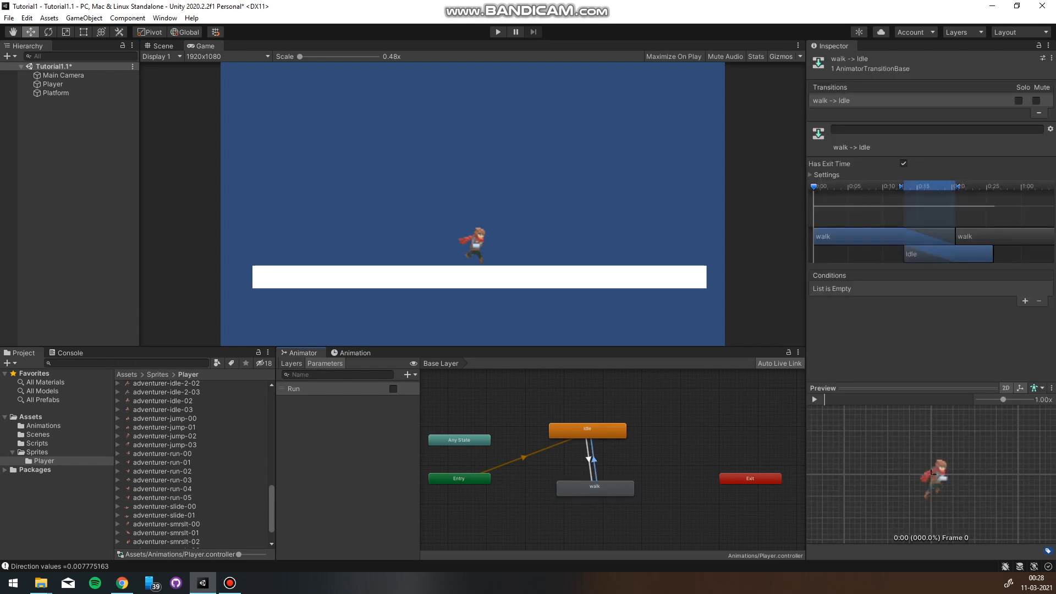
{"action": "left_click", "coordinate": [1024, 301]}
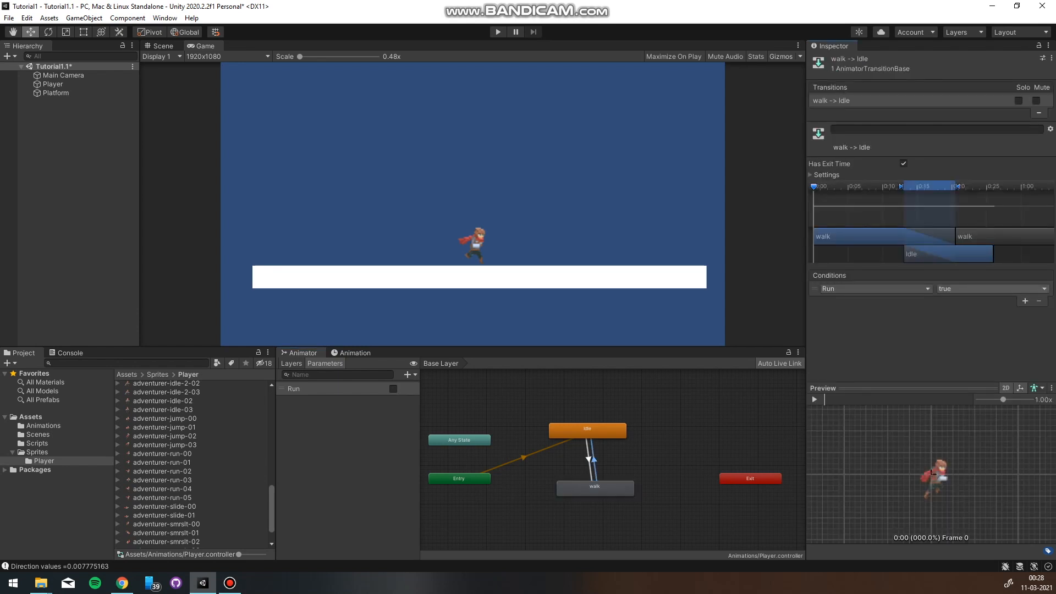
{"action": "left_click", "coordinate": [967, 288]}
{"action": "left_click", "coordinate": [959, 312]}
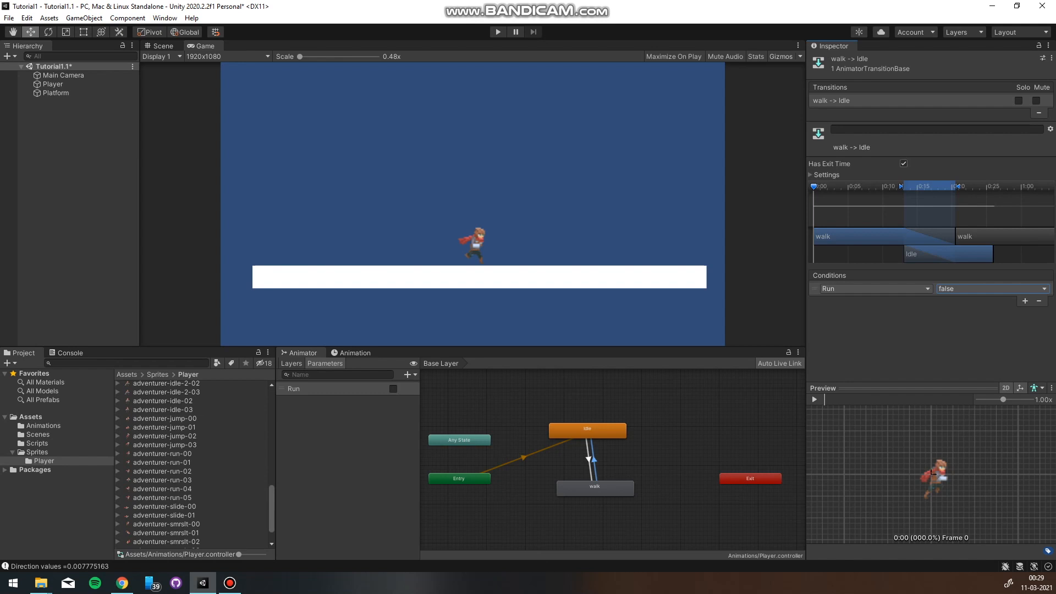
{"action": "left_click", "coordinate": [904, 163]}
Step: Open the Player's PlayerController script in Visual Studio and look through its code
{"action": "left_click", "coordinate": [53, 84]}
{"action": "scroll", "coordinate": [928, 308], "scroll_direction": "down", "scroll_amount": 9}
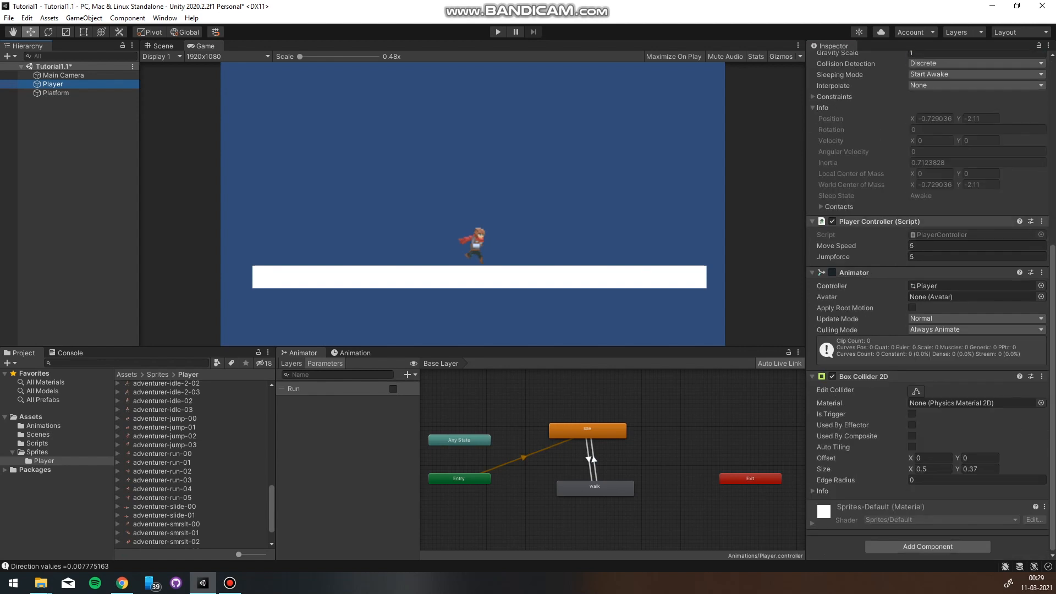
{"action": "double_click", "coordinate": [942, 234]}
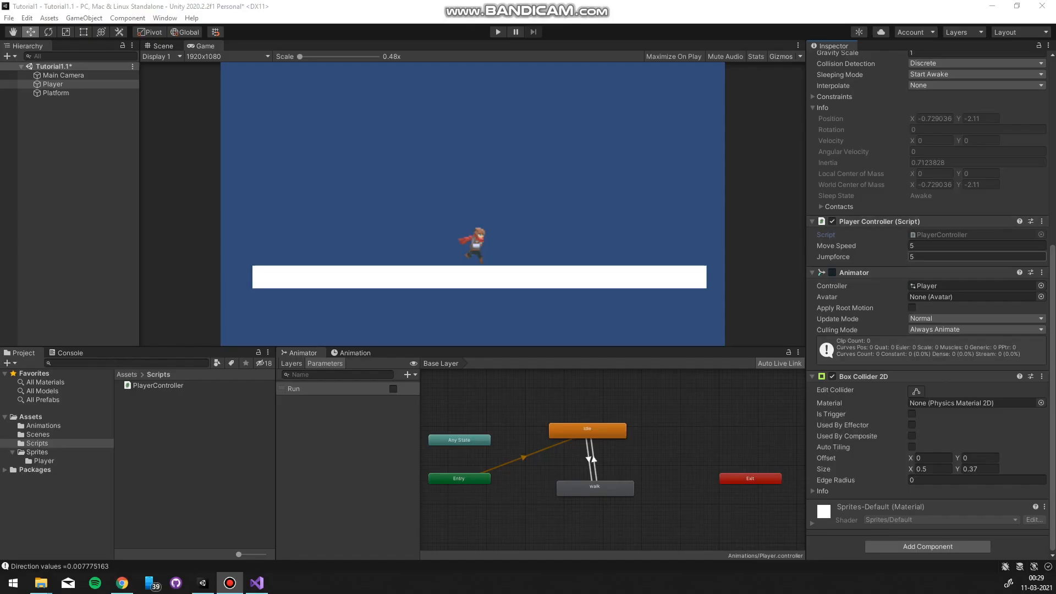
{"action": "double_click", "coordinate": [158, 385]}
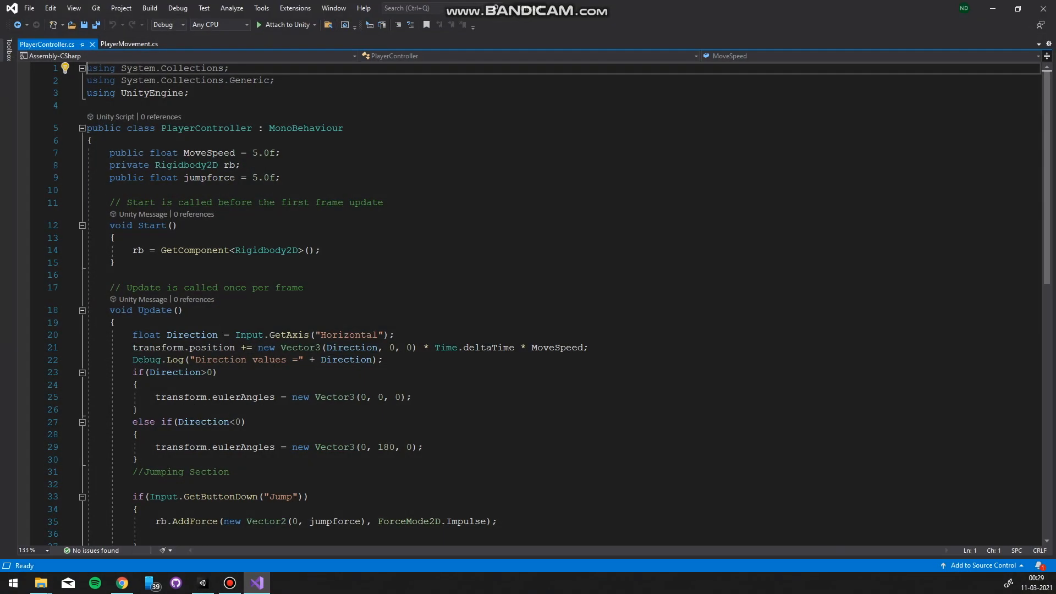
{"action": "scroll", "coordinate": [528, 302], "scroll_direction": "down", "scroll_amount": 4}
{"action": "scroll", "coordinate": [527, 302], "scroll_direction": "up", "scroll_amount": 4}
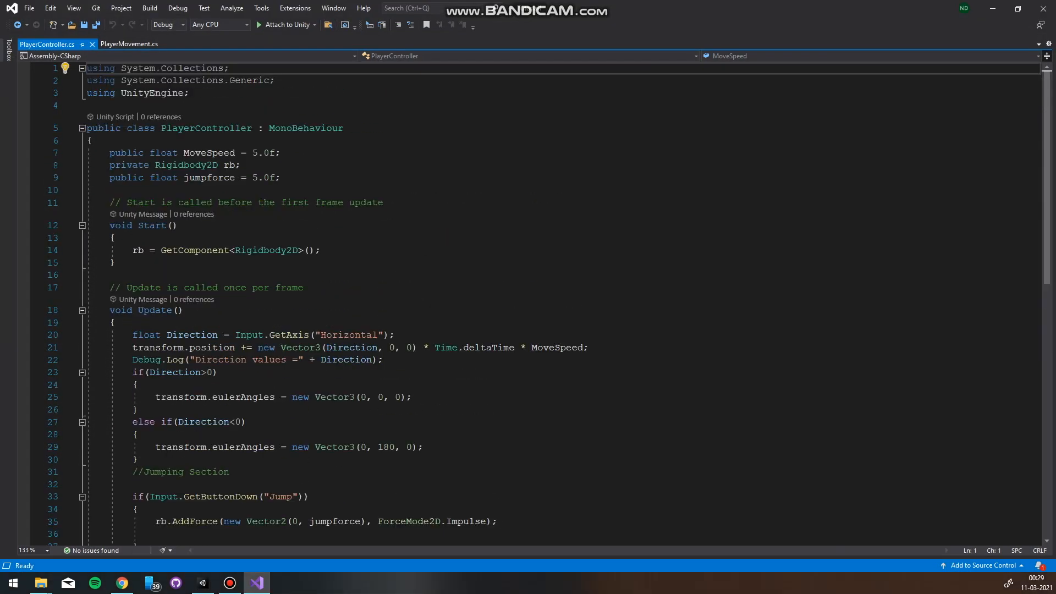
Step: Declare the field "private Animator _anim;" below the jumpforce field in the PlayerController class
{"action": "left_click", "coordinate": [282, 178]}
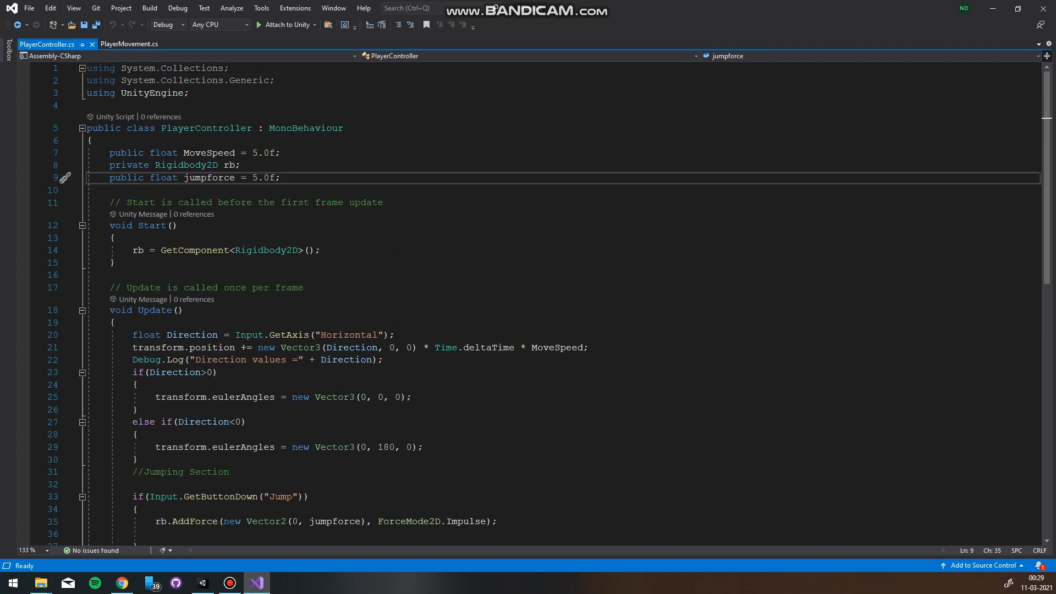
{"action": "key", "text": "Return"}
{"action": "key", "text": "Return"}
{"action": "key", "text": "Up"}
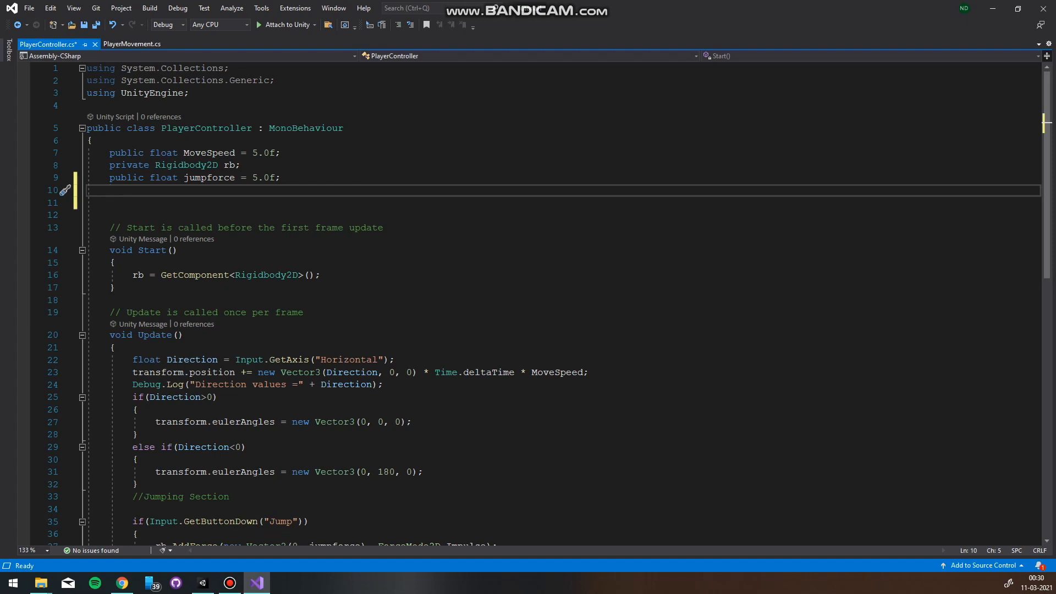
{"action": "type", "text": "priva"}
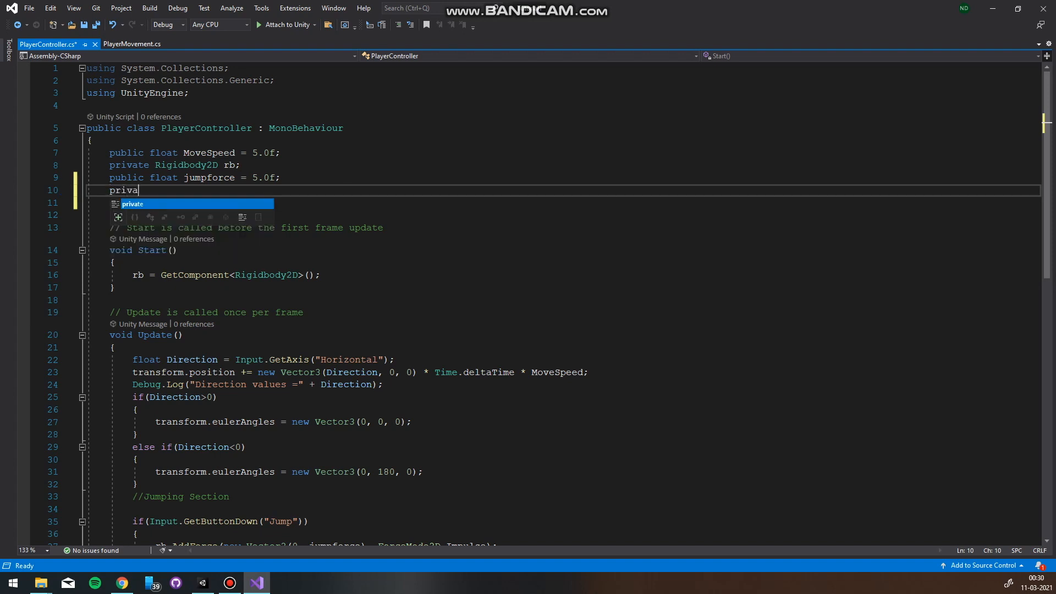
{"action": "type", "text": "te Anima"}
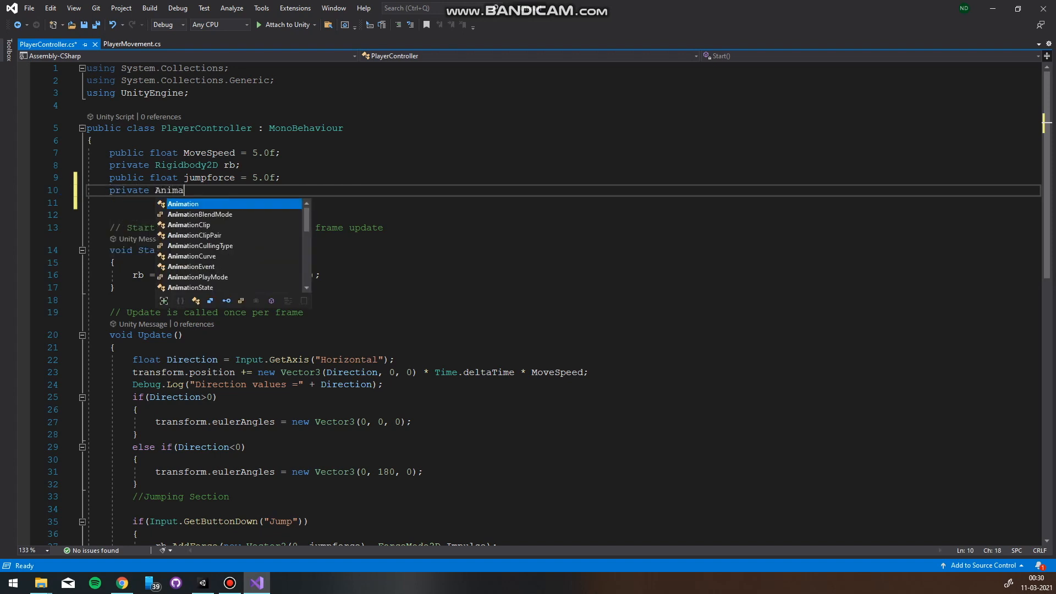
{"action": "key", "text": "Down"}
{"action": "key", "text": "Down"}
{"action": "key", "text": "Down"}
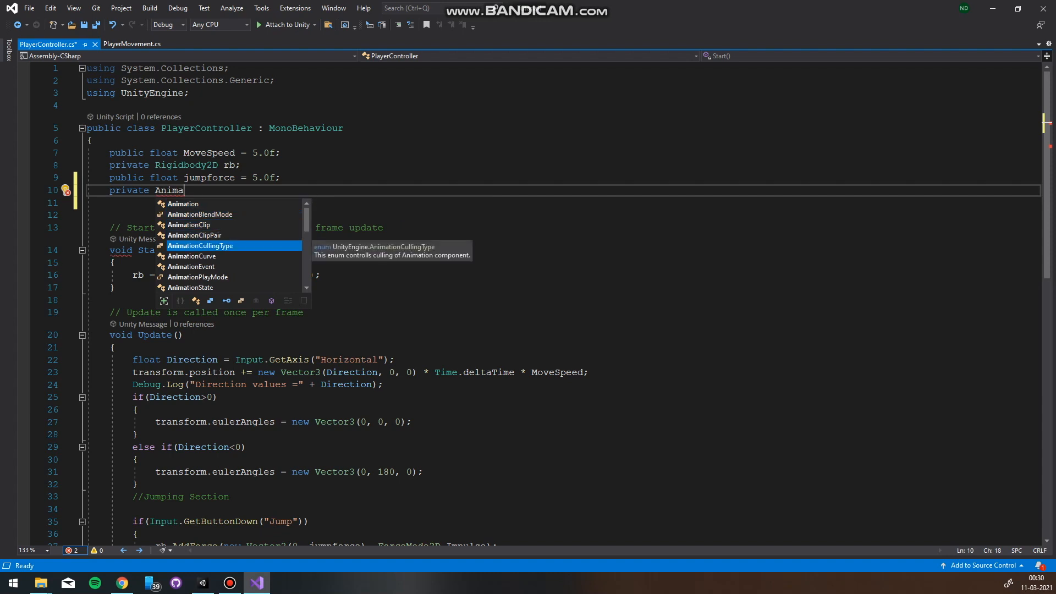
{"action": "type", "text": "to"}
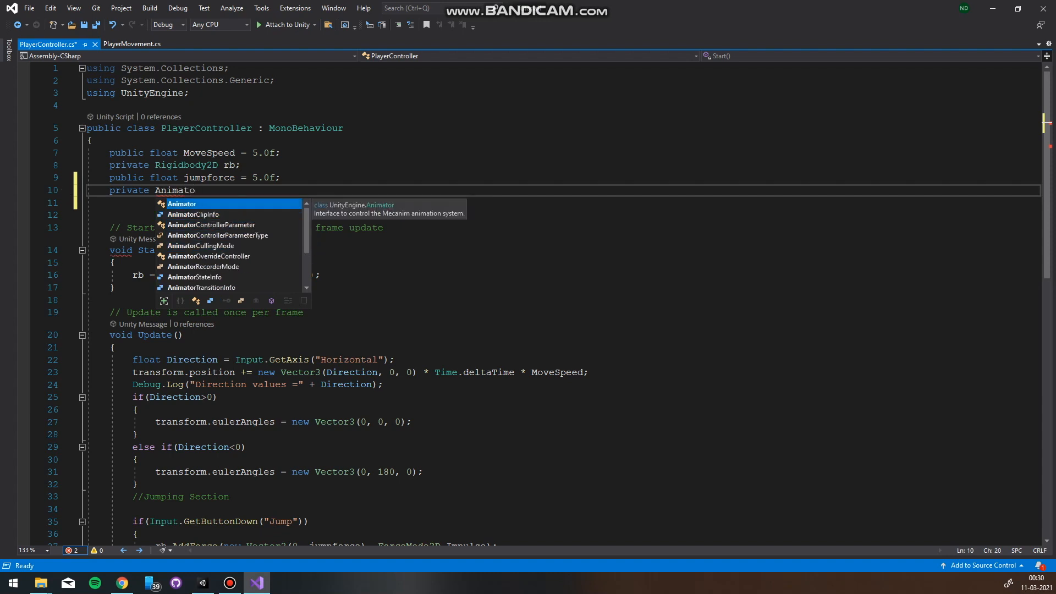
{"action": "type", "text": "r _anim;"}
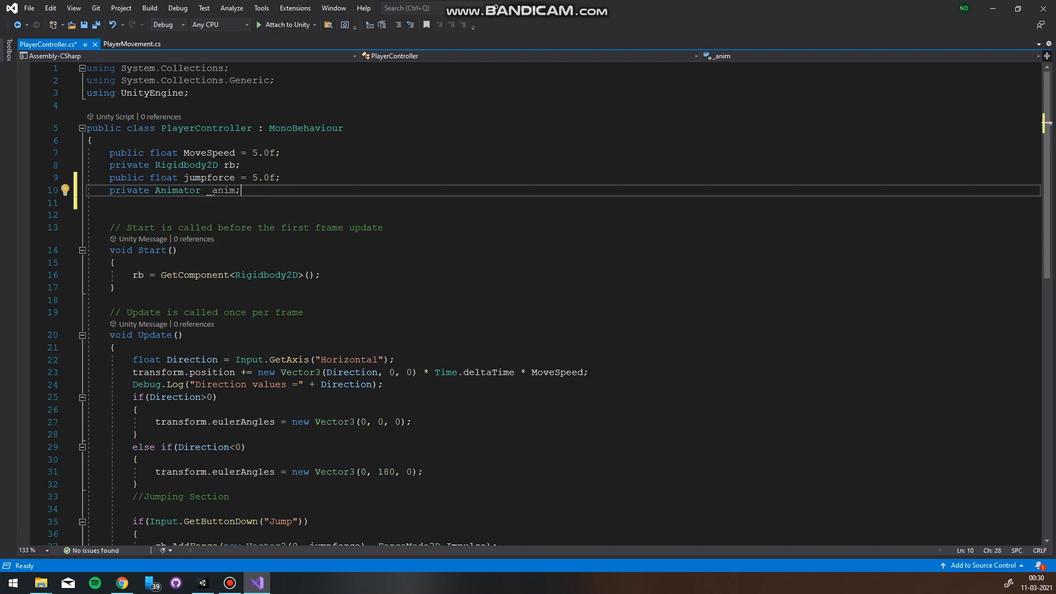
Step: Assign the Animator component in Start, below the rb line, with "_anim = GetComponent<Animator>();"
{"action": "left_click", "coordinate": [321, 275]}
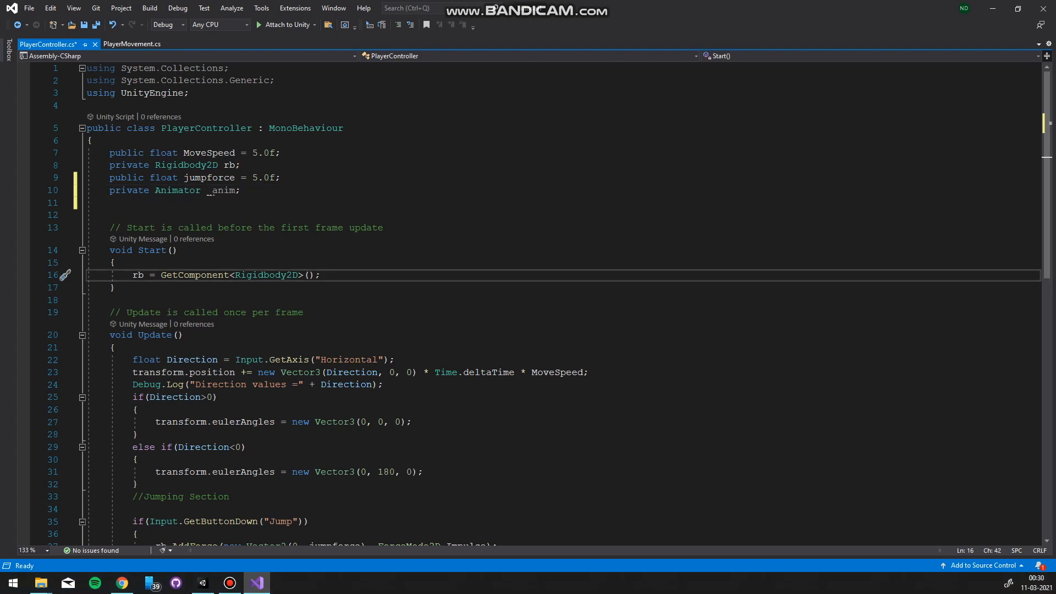
{"action": "key", "text": "Return"}
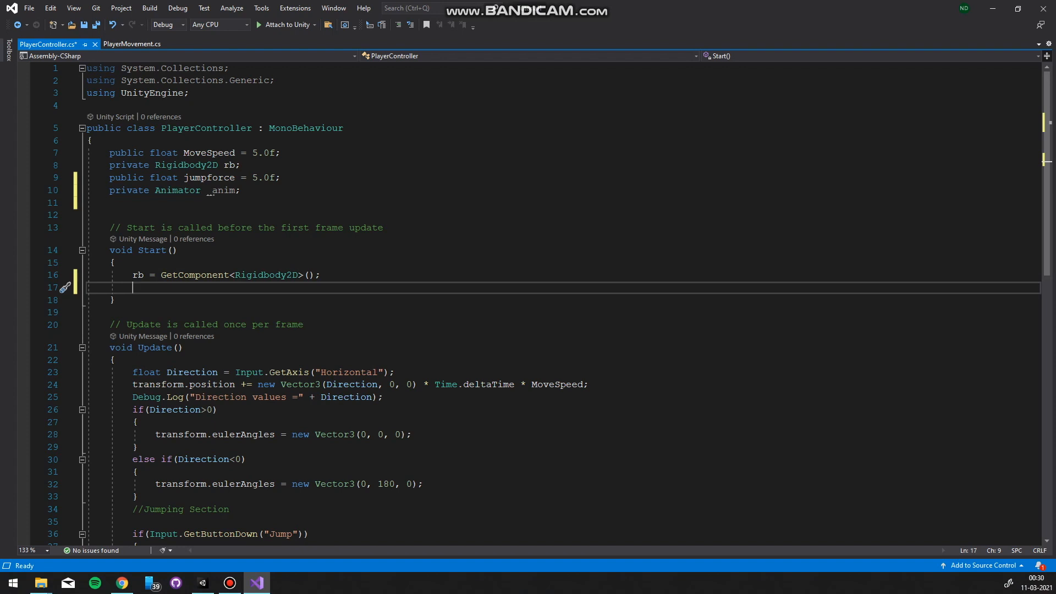
{"action": "type", "text": "_ani"}
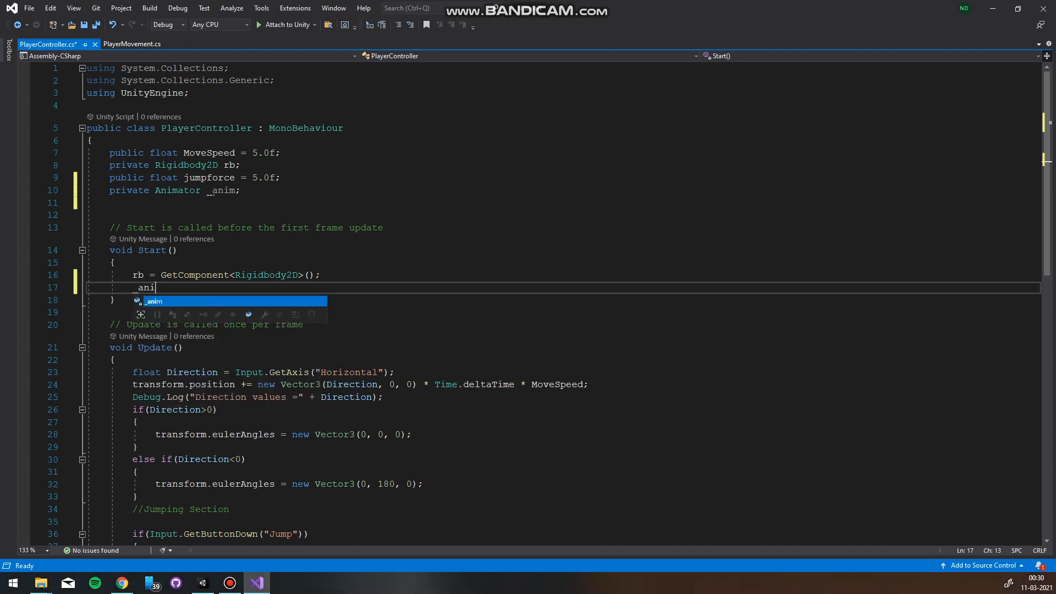
{"action": "type", "text": "m= getcomp"}
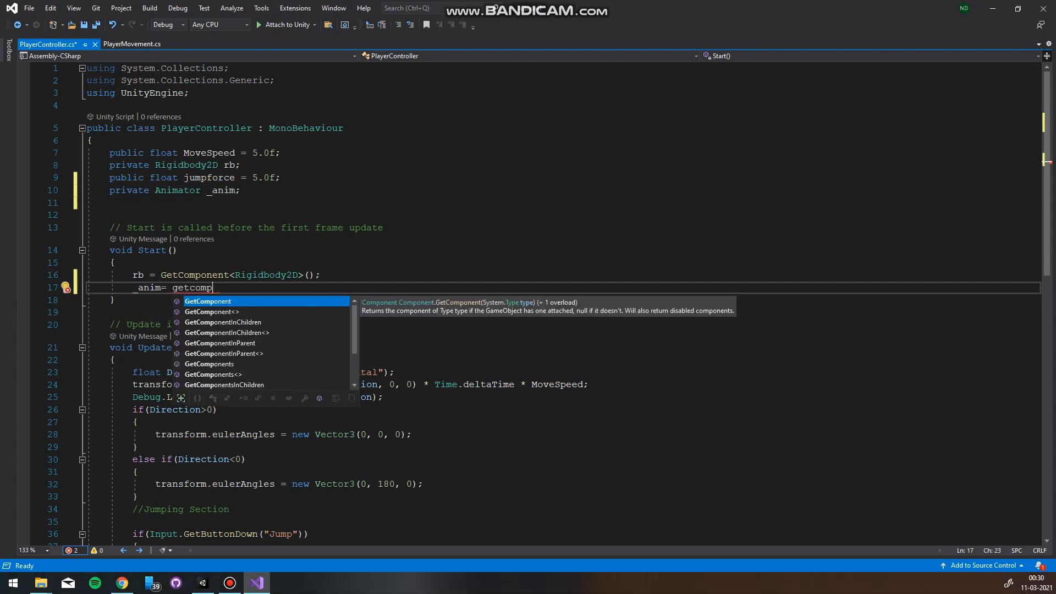
{"action": "key", "text": "Tab"}
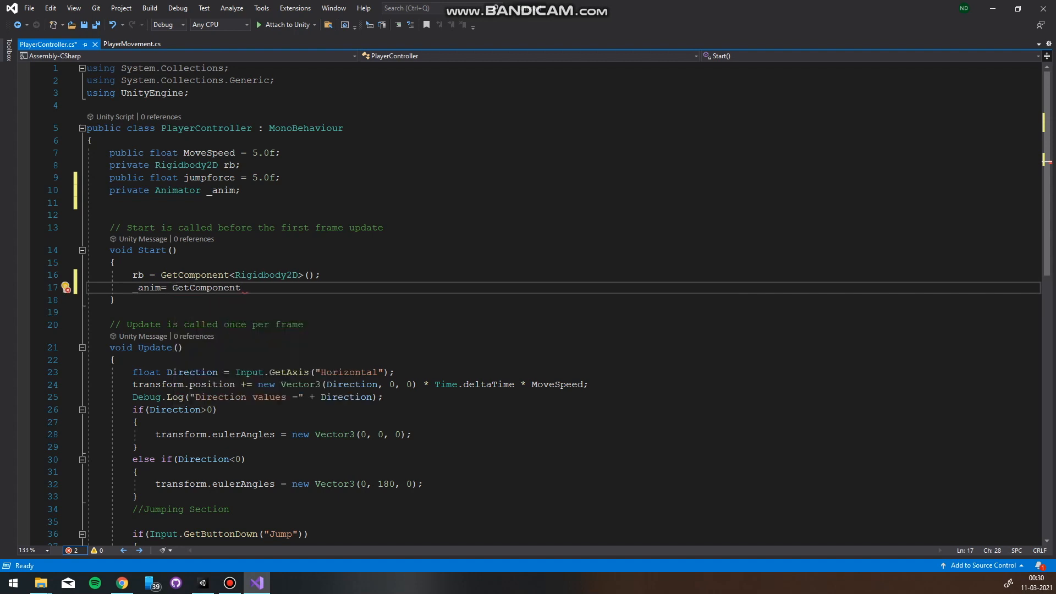
{"action": "type", "text": "<"}
{"action": "type", "text": "Anima>"}
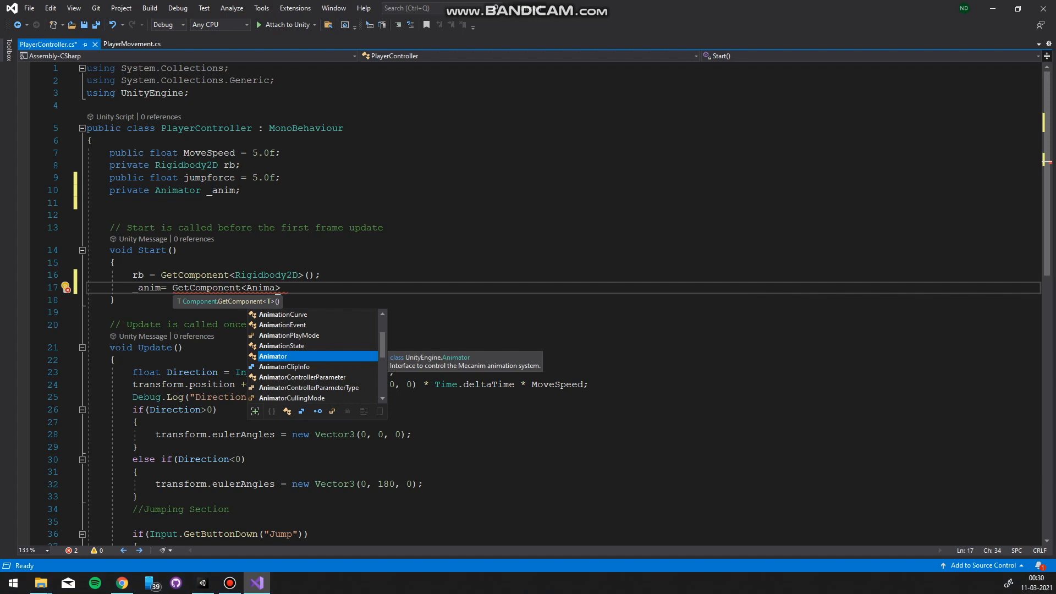
{"action": "key", "text": "Tab"}
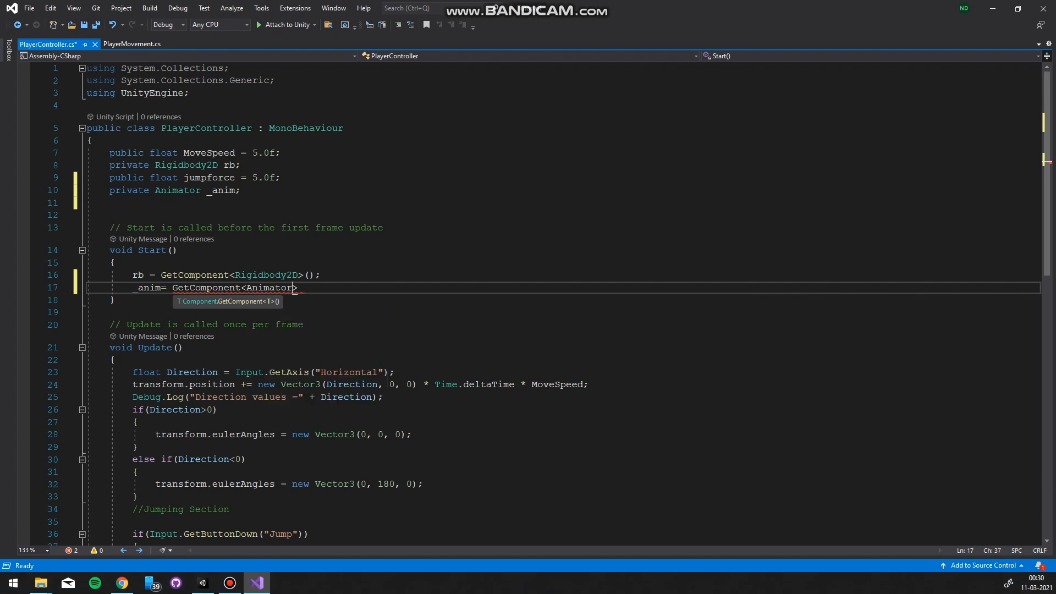
{"action": "type", "text": ">();"}
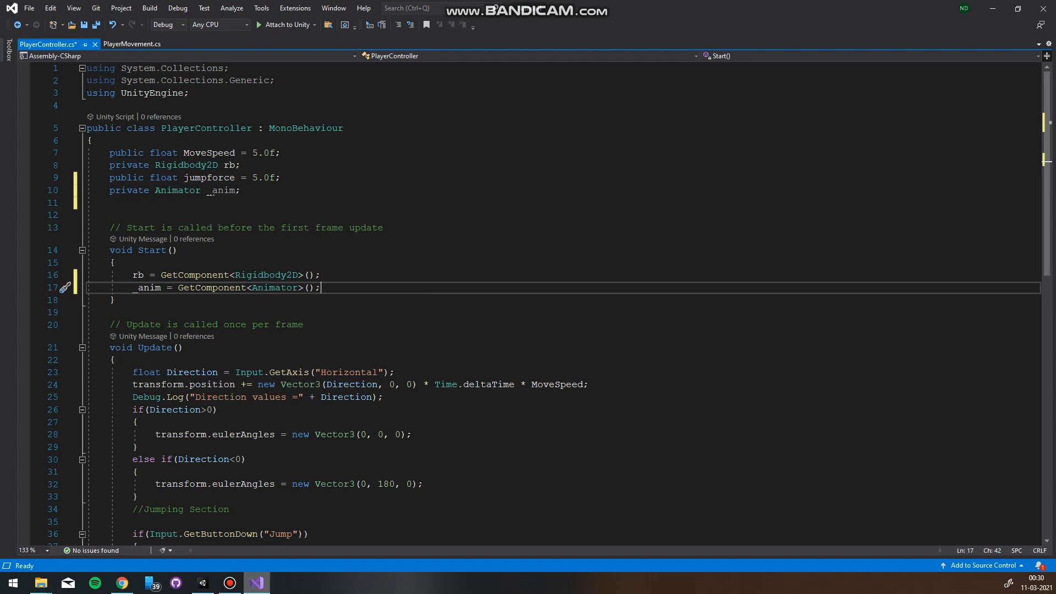
{"action": "left_click", "coordinate": [203, 582]}
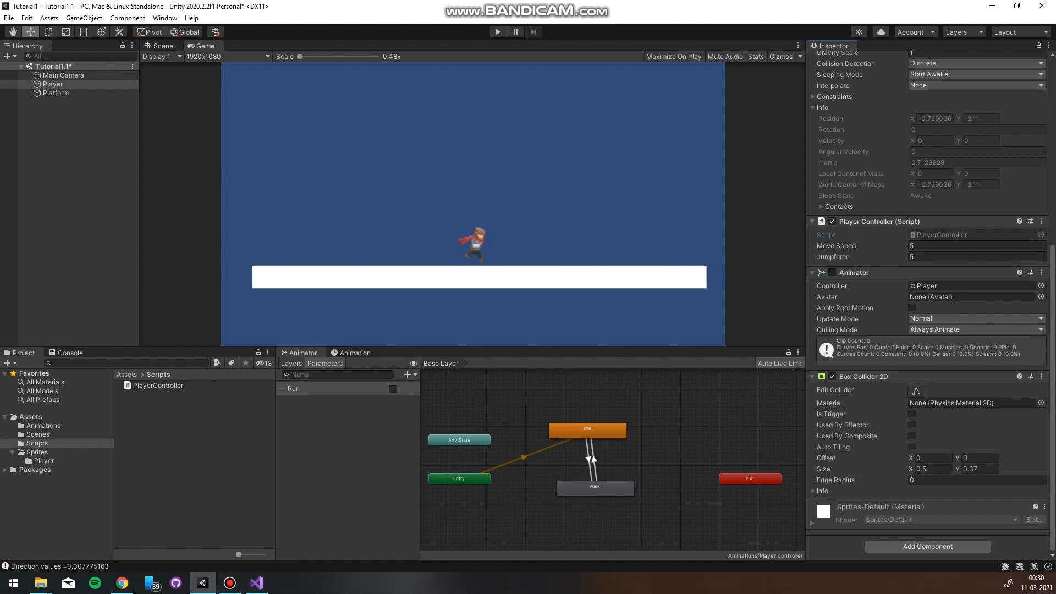
{"action": "left_click", "coordinate": [256, 582]}
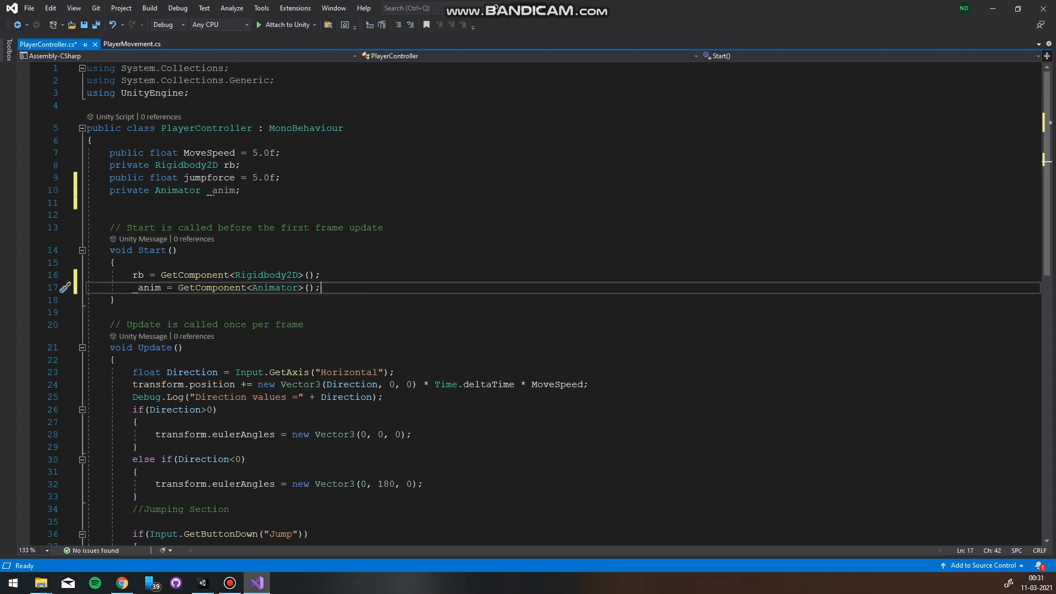
Step: Add an empty "if(Direction != 0)" block with braces below the jump block in the Update method
{"action": "scroll", "coordinate": [549, 302], "scroll_direction": "down", "scroll_amount": 1}
{"action": "scroll", "coordinate": [549, 302], "scroll_direction": "down", "scroll_amount": 2}
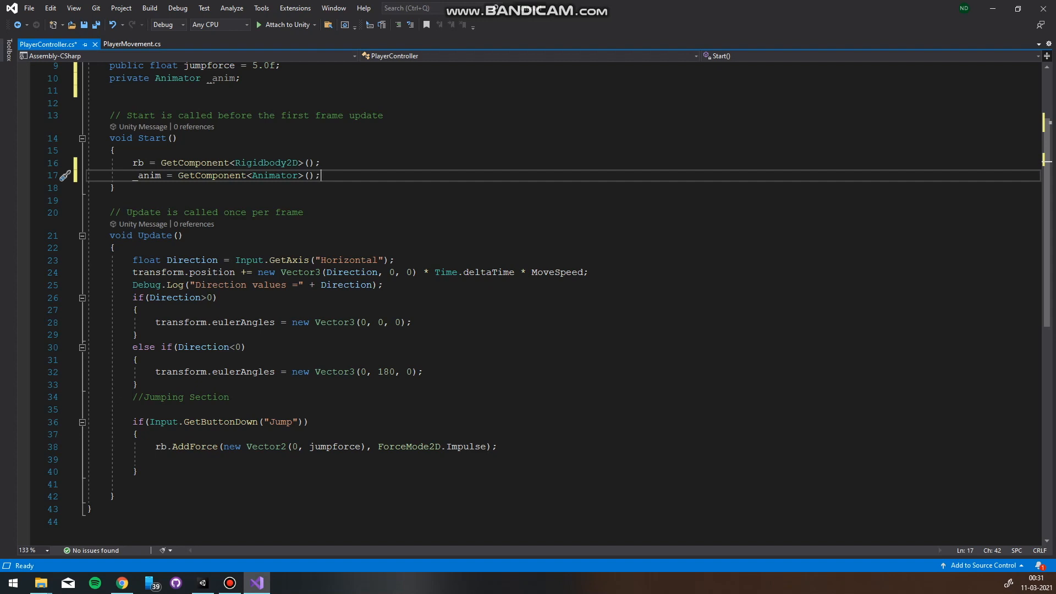
{"action": "left_click", "coordinate": [138, 471]}
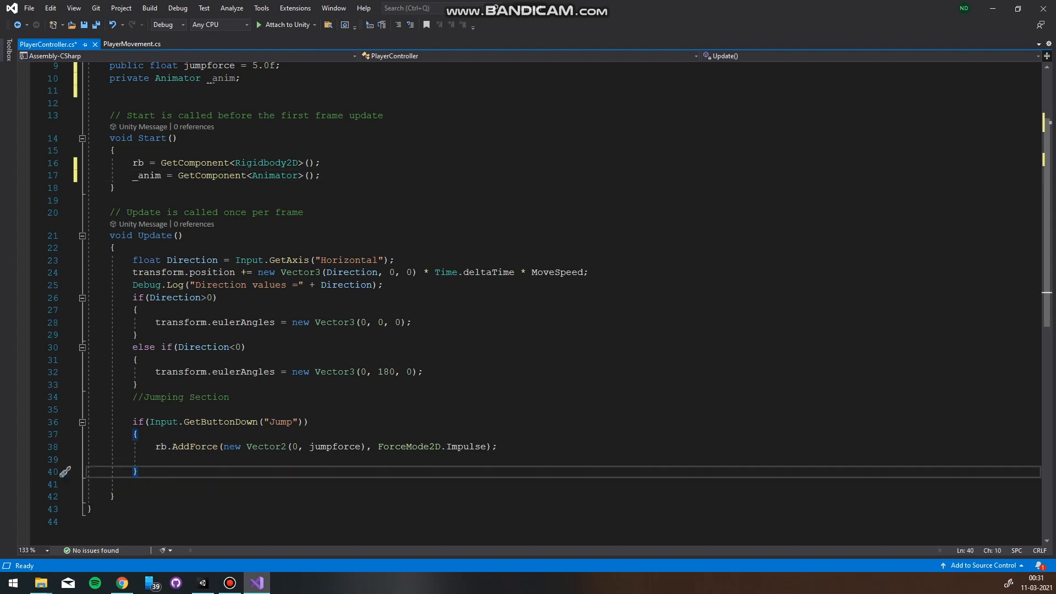
{"action": "key", "text": "Return"}
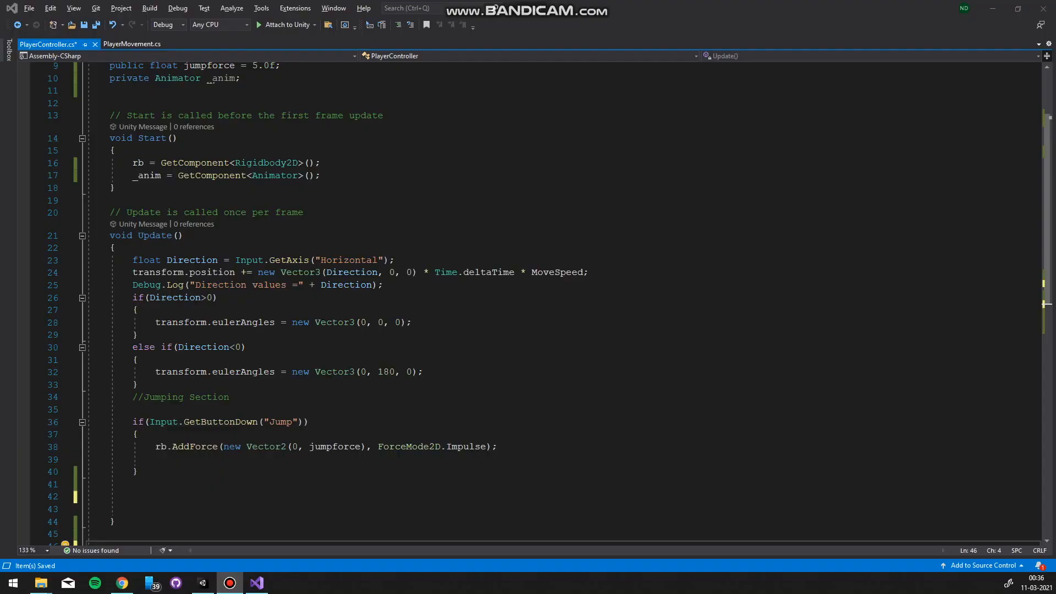
{"action": "scroll", "coordinate": [528, 302], "scroll_direction": "down", "scroll_amount": 3}
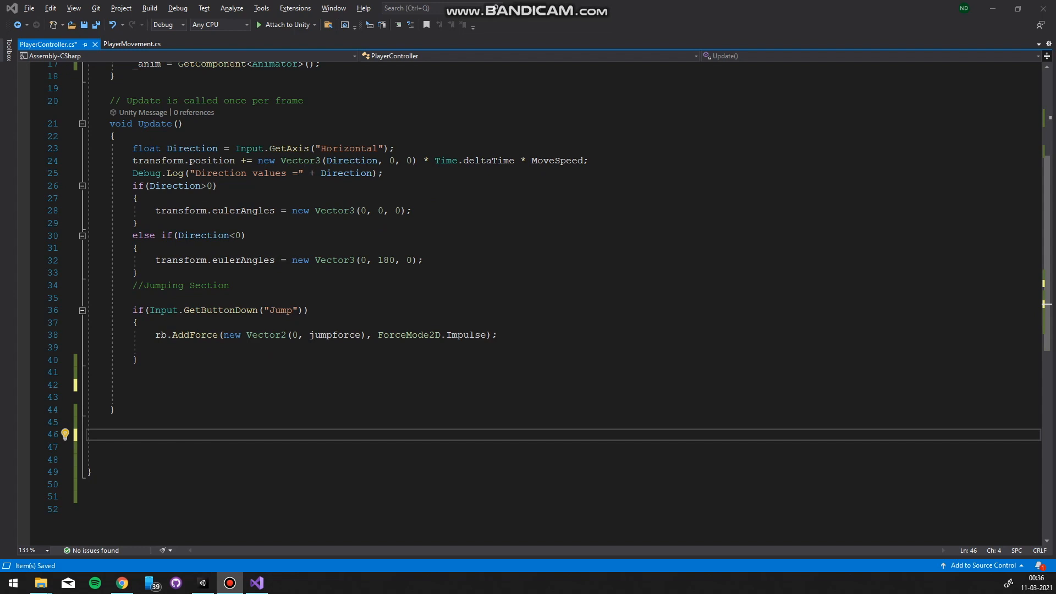
{"action": "scroll", "coordinate": [528, 302], "scroll_direction": "up", "scroll_amount": 1}
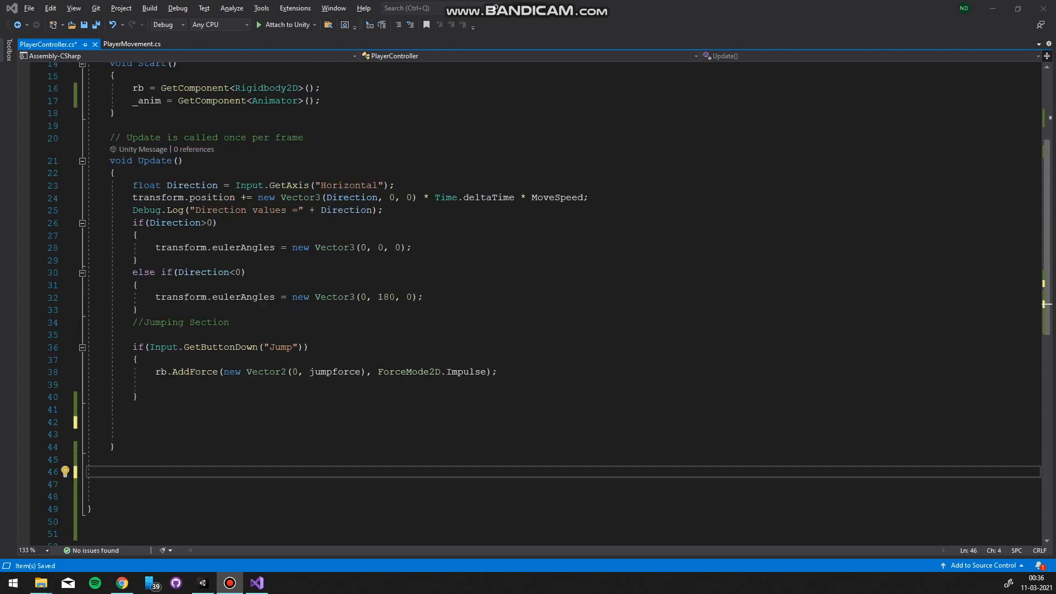
{"action": "left_click", "coordinate": [132, 422]}
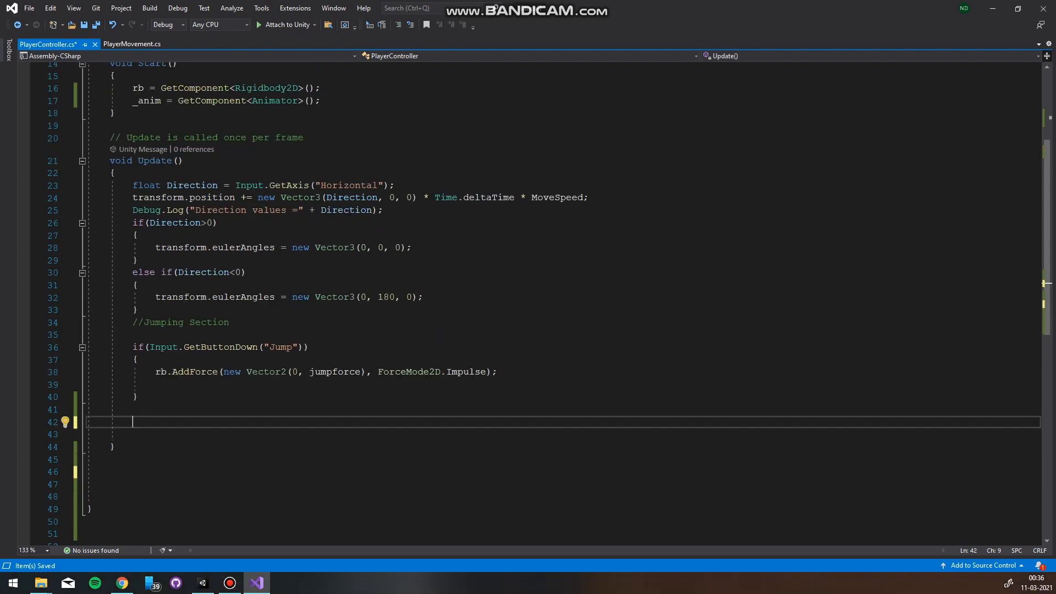
{"action": "type", "text": "if("}
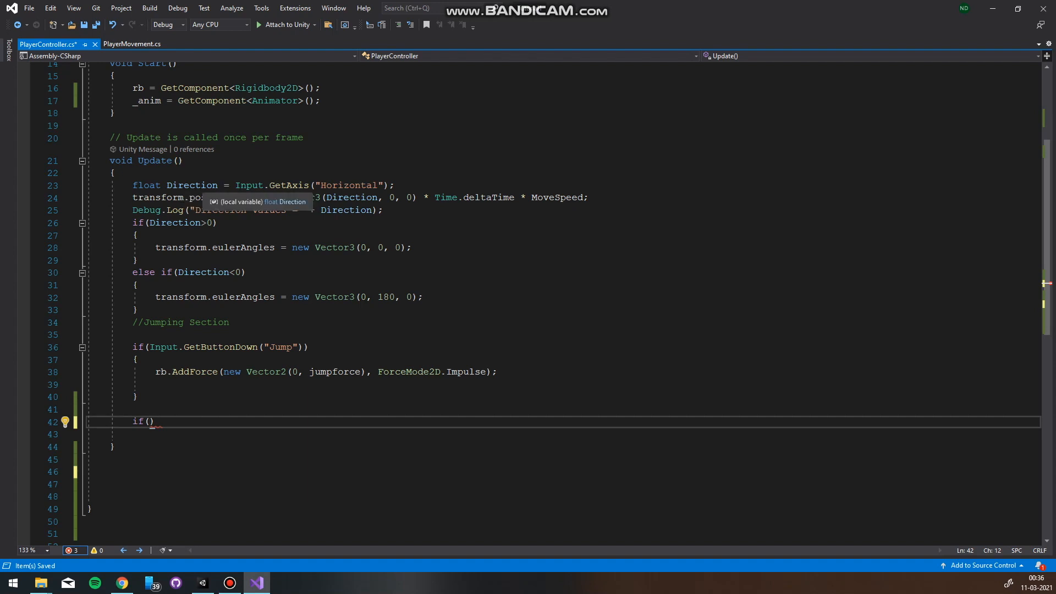
{"action": "type", "text": "Direction"}
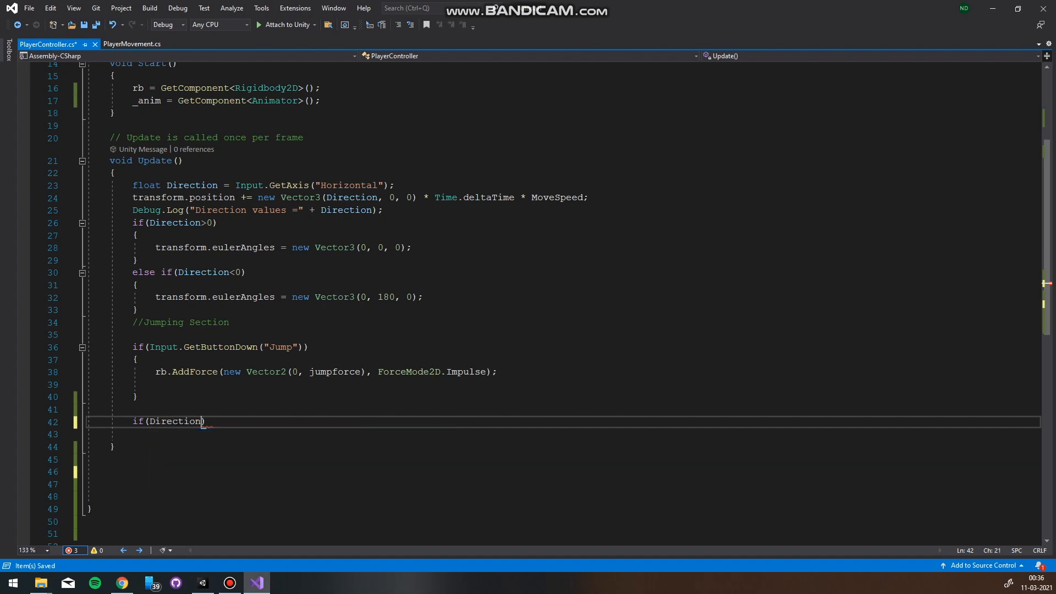
{"action": "type", "text": " != 0)"}
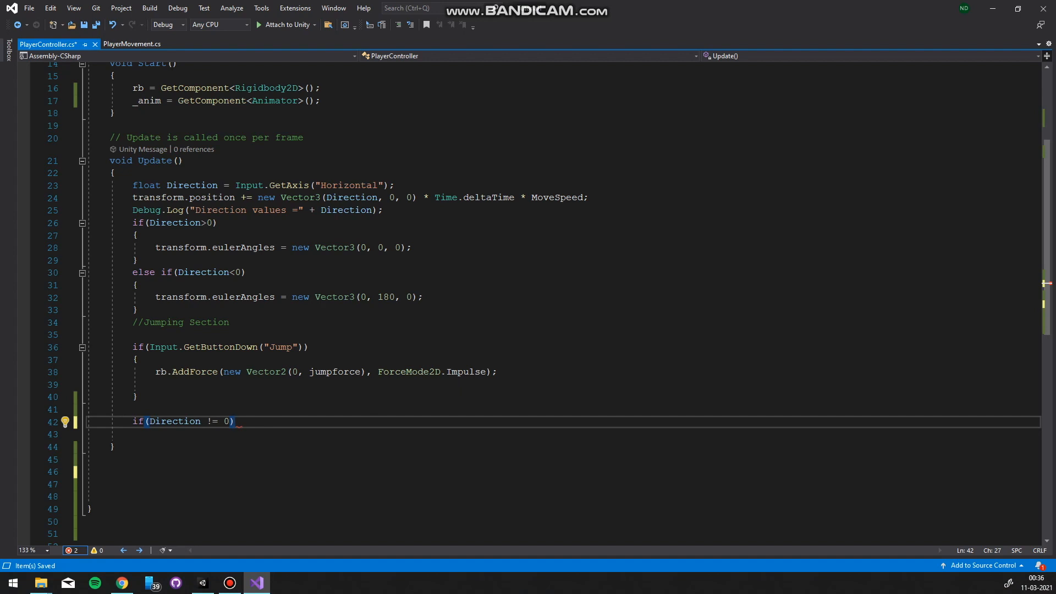
{"action": "key", "text": "Return"}
{"action": "type", "text": "{"}
{"action": "key", "text": "Return"}
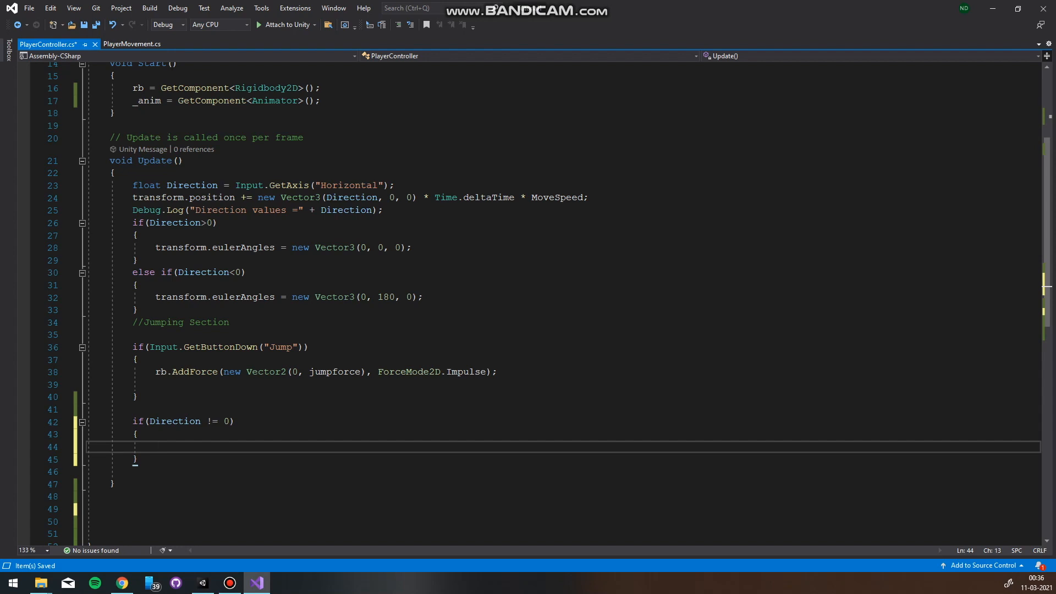
Step: Write "_anim.SetBool("Run", true);" inside the Direction != 0 block, checking the parameter name in Unity's Animator
{"action": "type", "text": "_ani"}
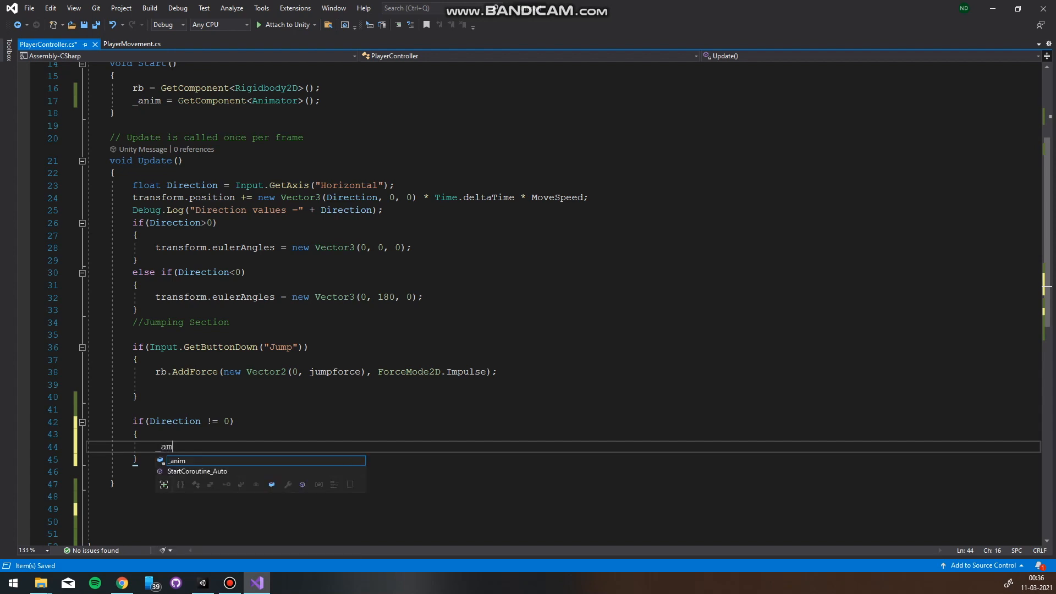
{"action": "type", "text": "m"}
{"action": "key", "text": "Escape"}
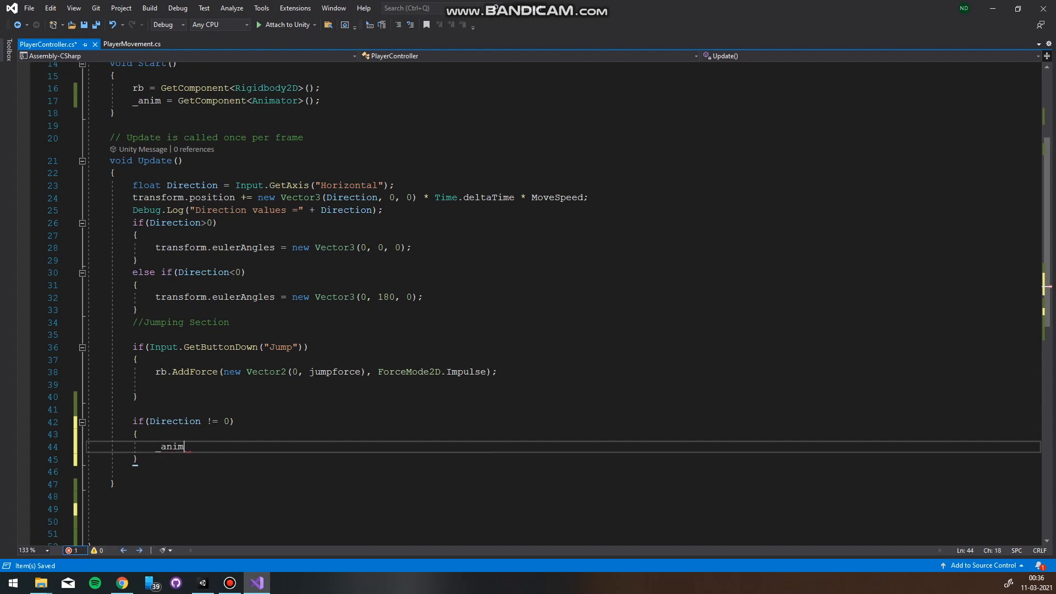
{"action": "type", "text": ".se"}
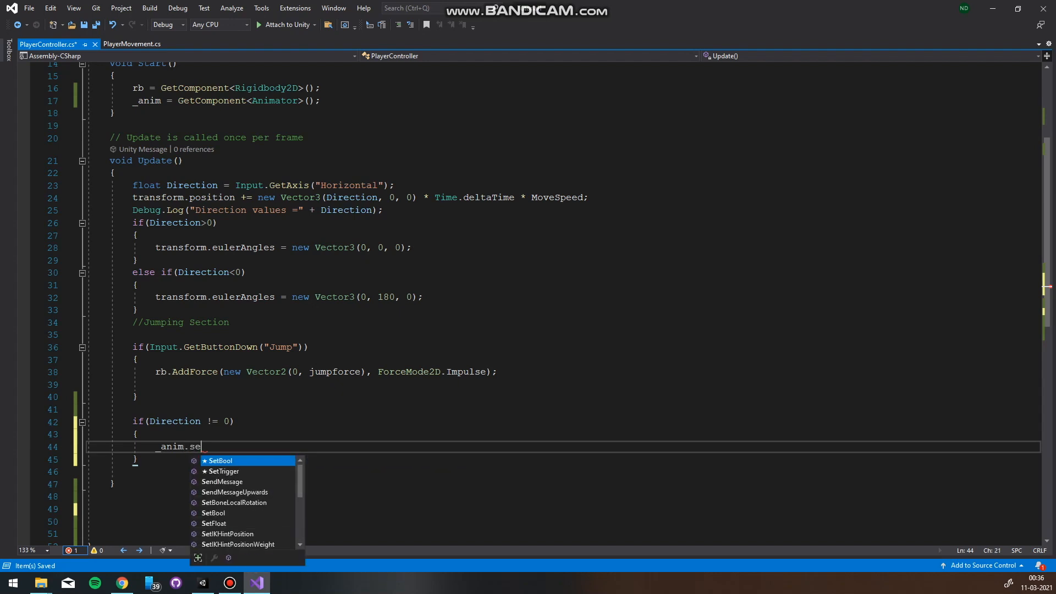
{"action": "type", "text": "tboo"}
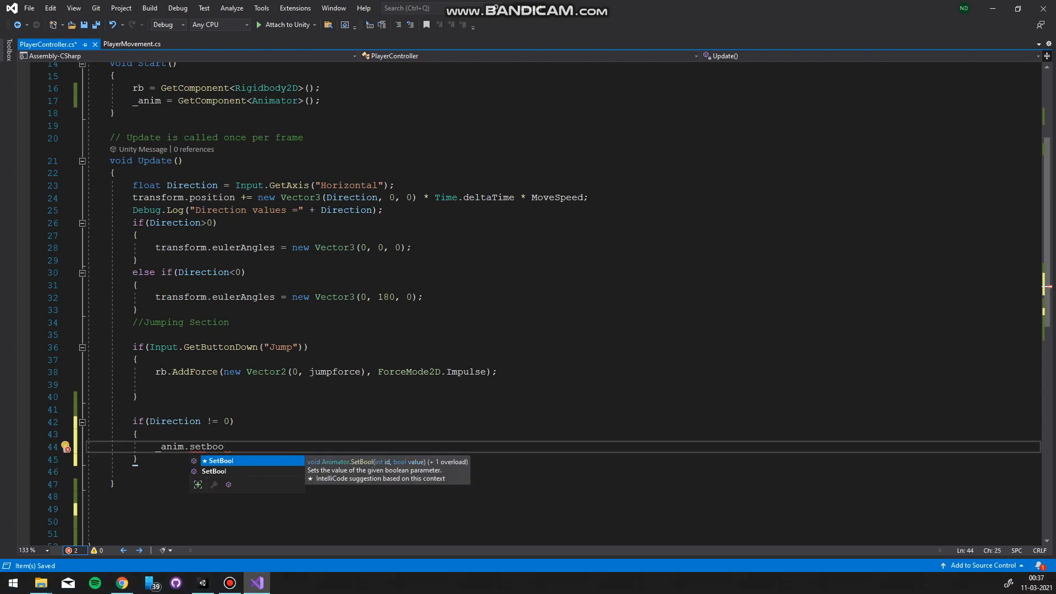
{"action": "key", "text": "Tab"}
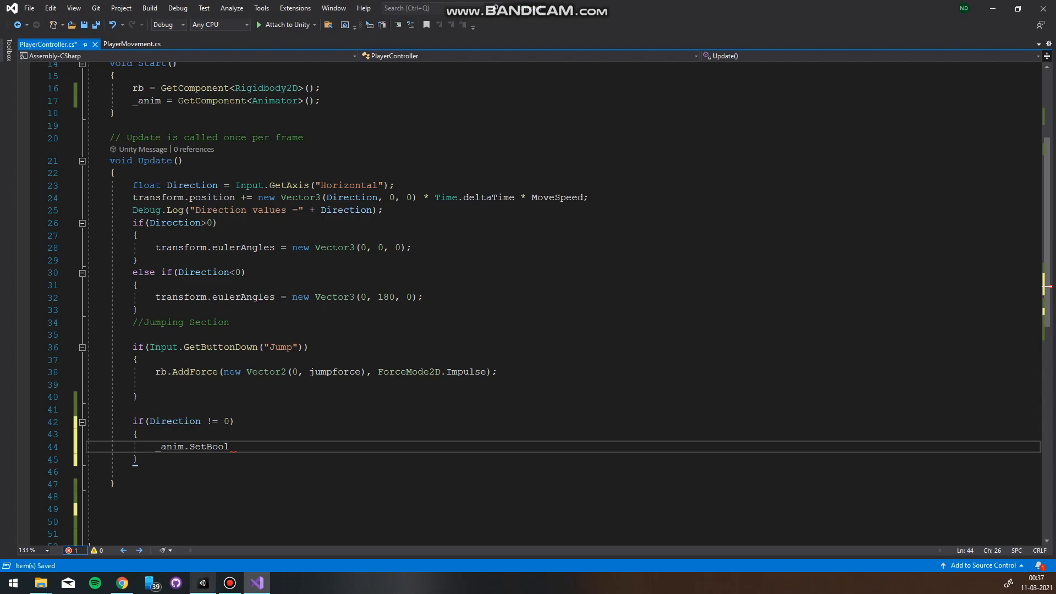
{"action": "left_click", "coordinate": [203, 582]}
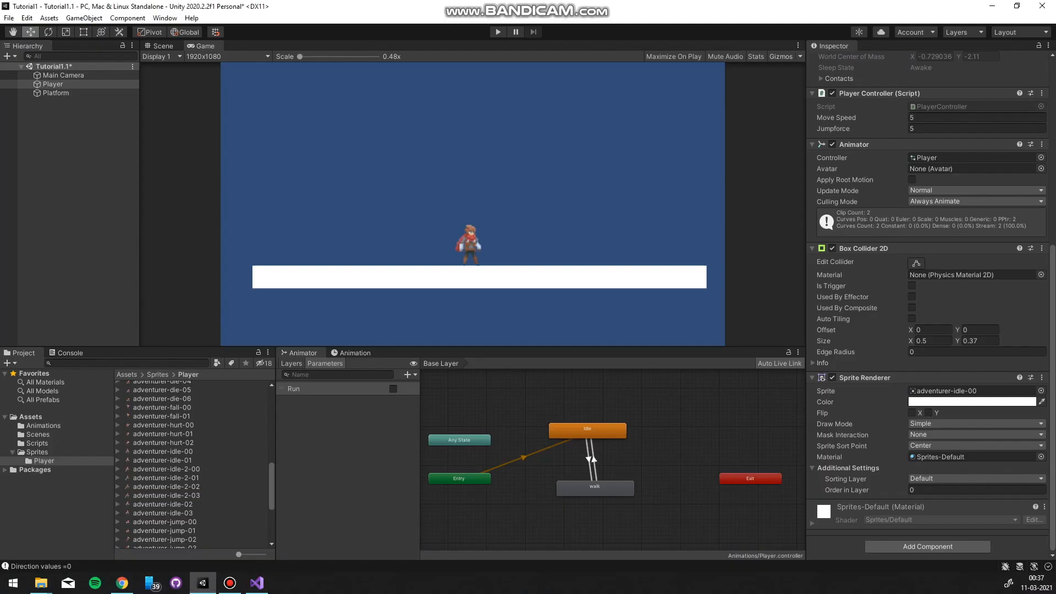
{"action": "left_click", "coordinate": [257, 583]}
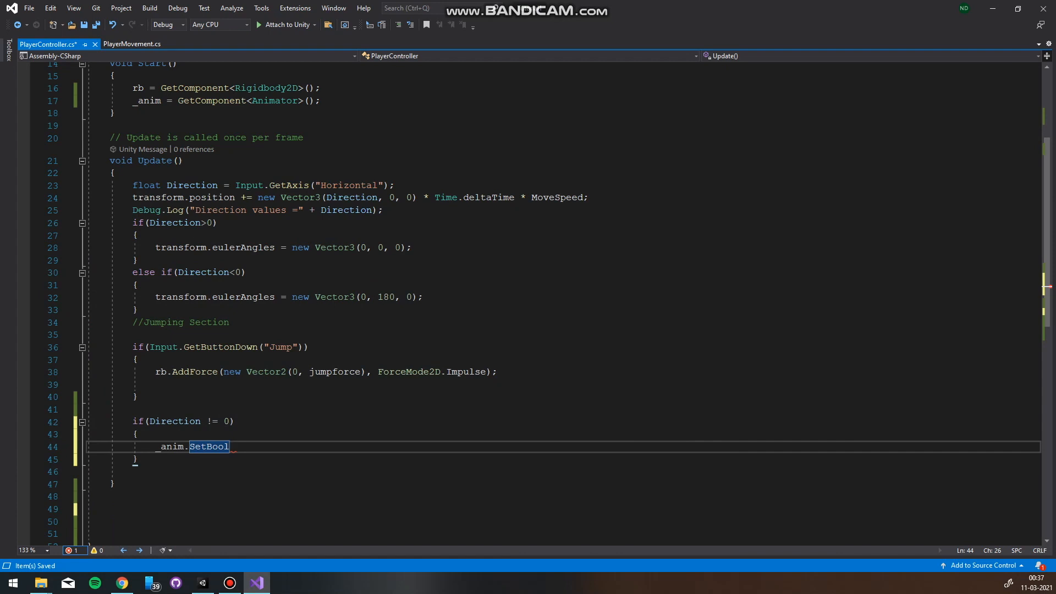
{"action": "type", "text": "("}
{"action": "type", "text": "\"R"}
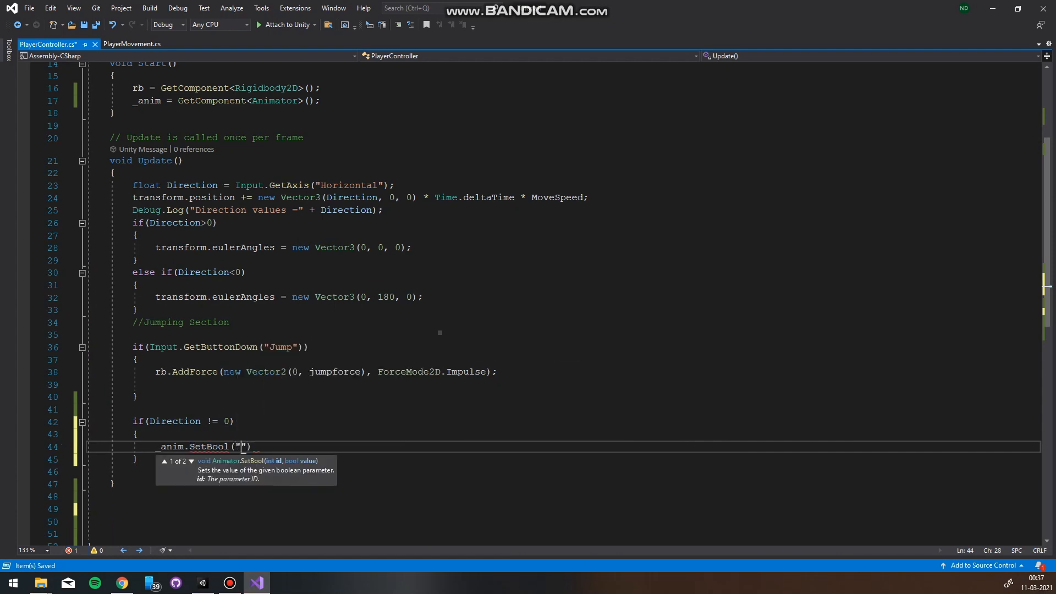
{"action": "type", "text": "un\", "}
{"action": "type", "text": "true"}
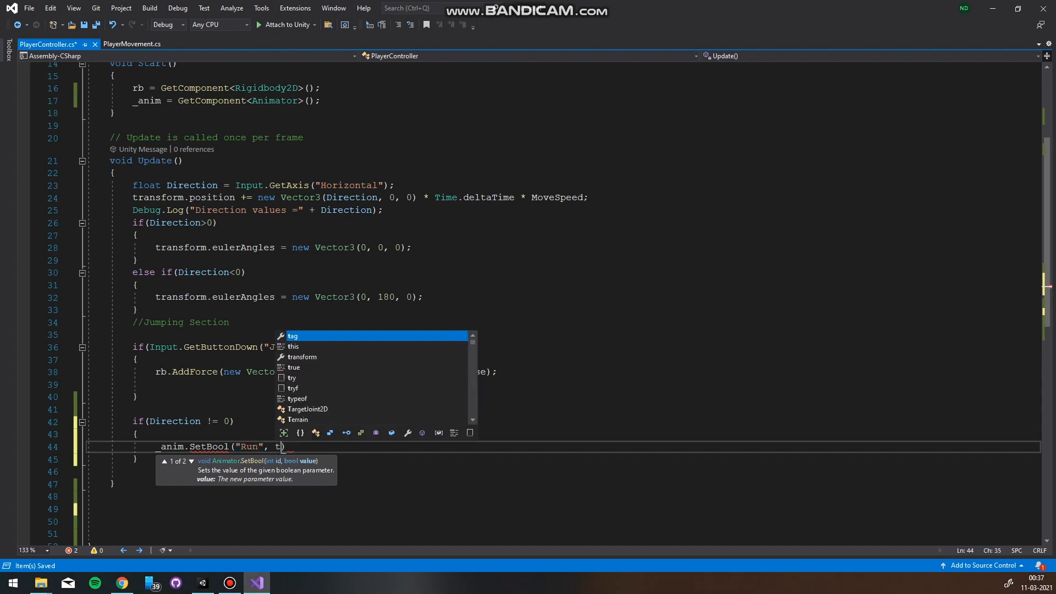
{"action": "type", "text": ");"}
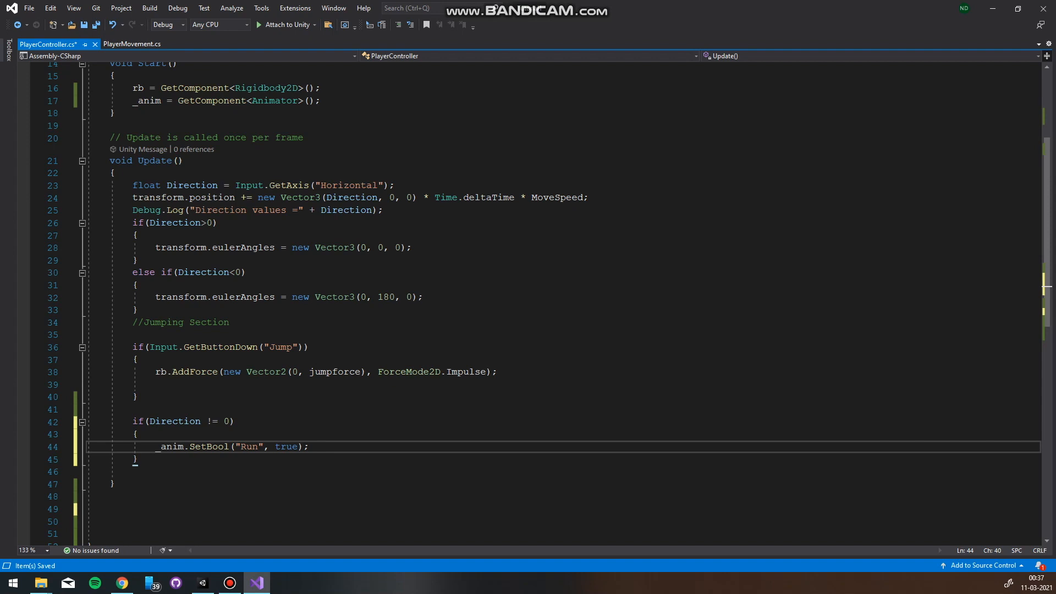
Step: Save the PlayerController script
{"action": "key", "text": "Down"}
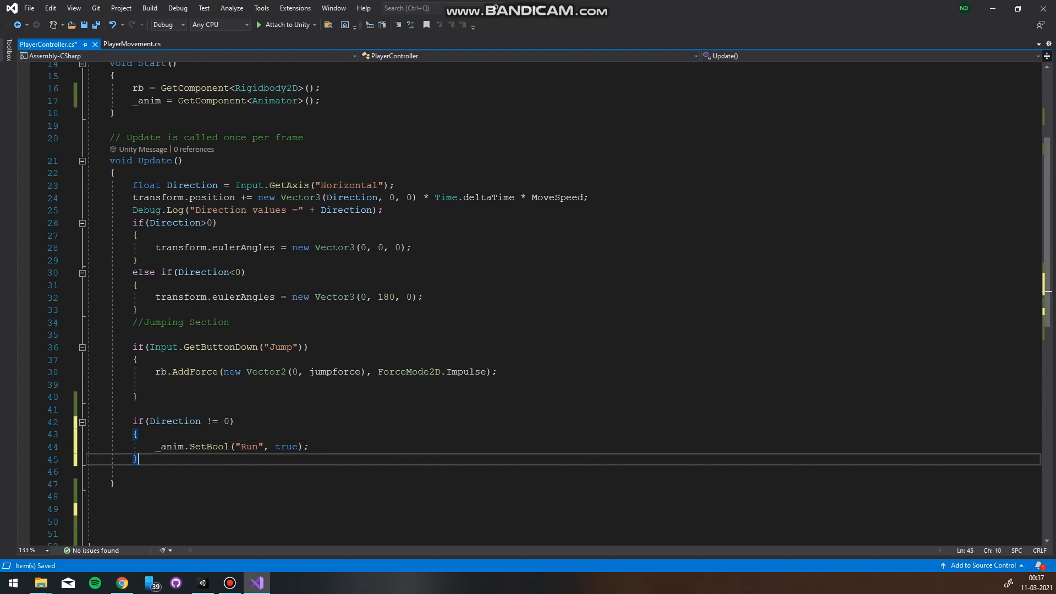
{"action": "left_click", "coordinate": [133, 409]}
{"action": "left_click", "coordinate": [309, 446]}
{"action": "key", "text": "Up"}
{"action": "key", "text": "Up"}
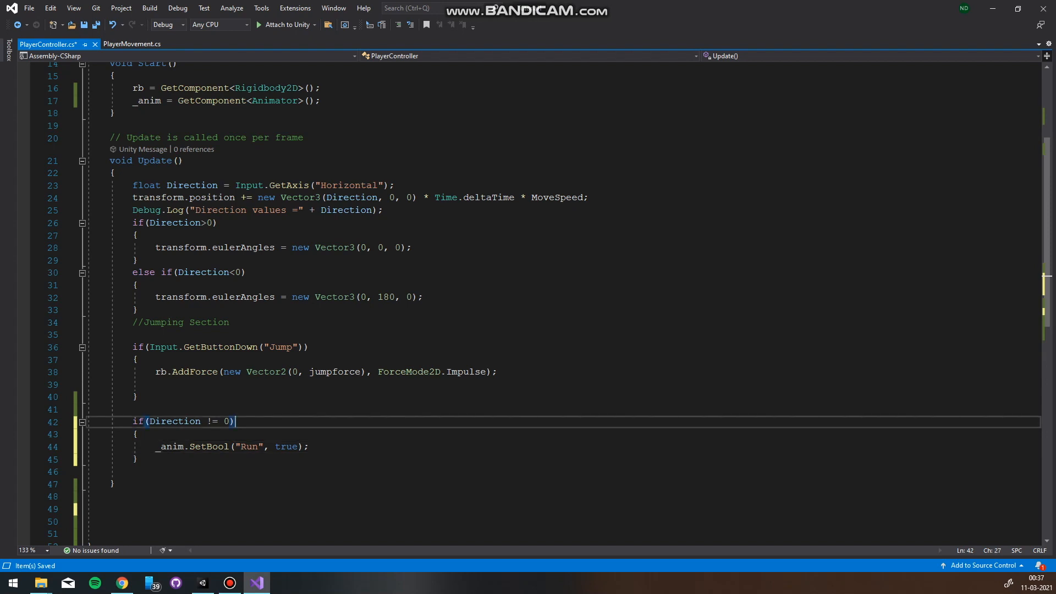
{"action": "key", "text": "ctrl+s"}
Step: Switch to Unity and play-test the game, moving the player both ways to check the walk animation, and end play mode
{"action": "left_click", "coordinate": [203, 583]}
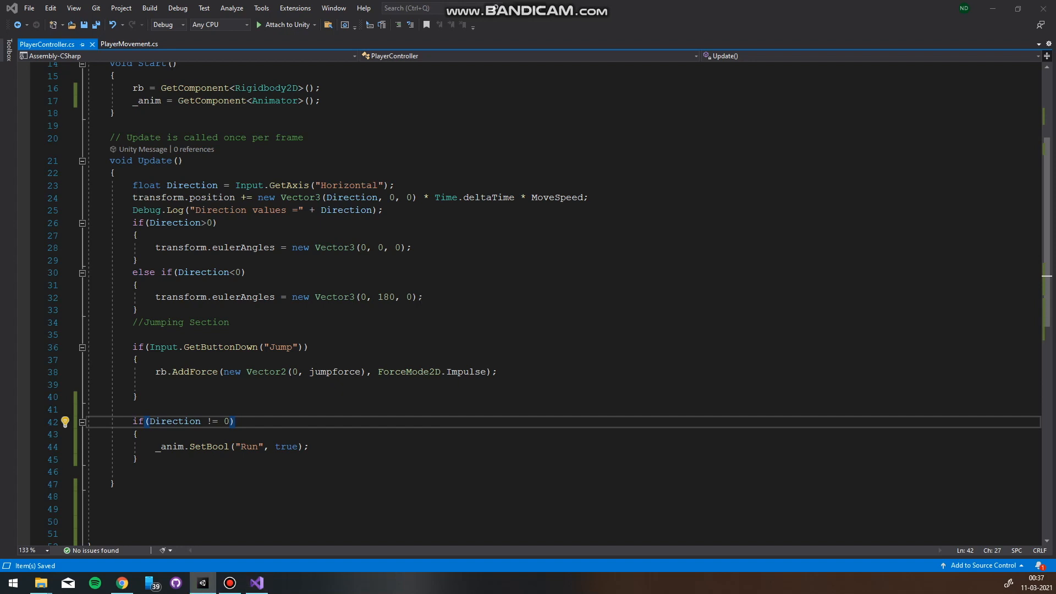
{"action": "left_click", "coordinate": [203, 583]}
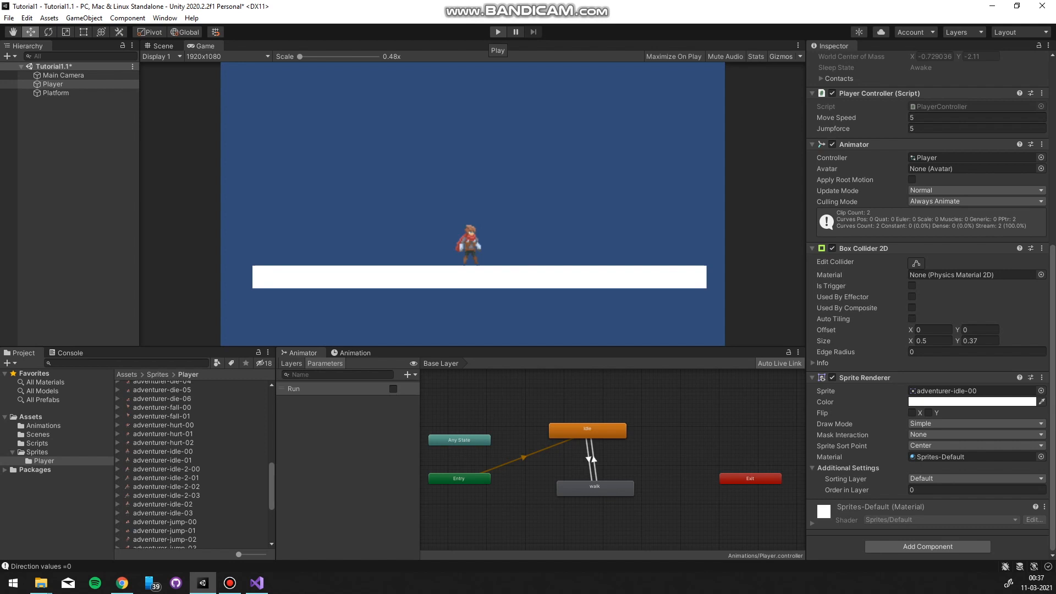
{"action": "left_click", "coordinate": [497, 32]}
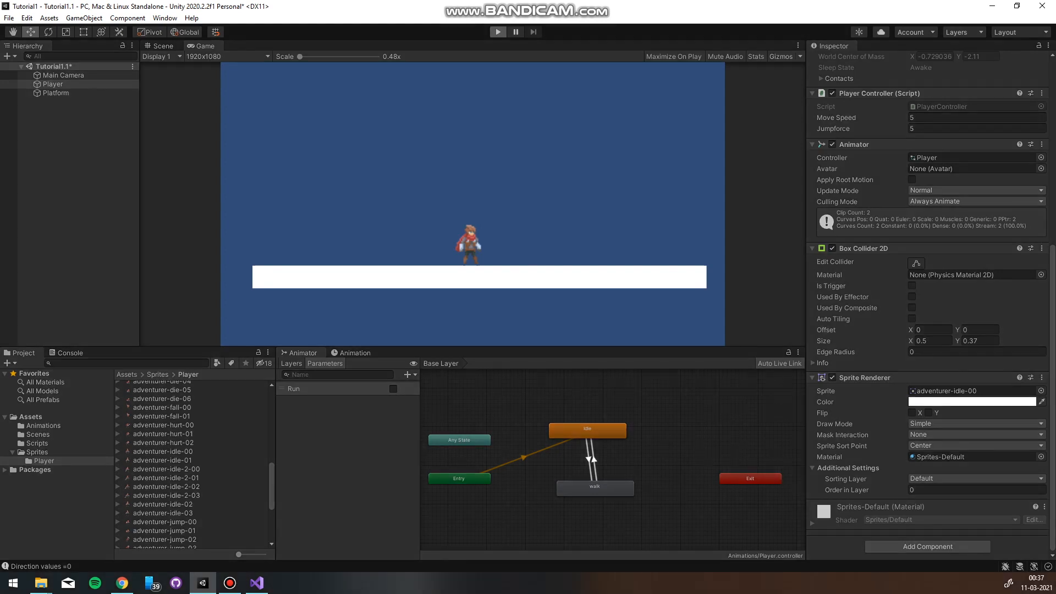
{"action": "key", "text": "Right"}
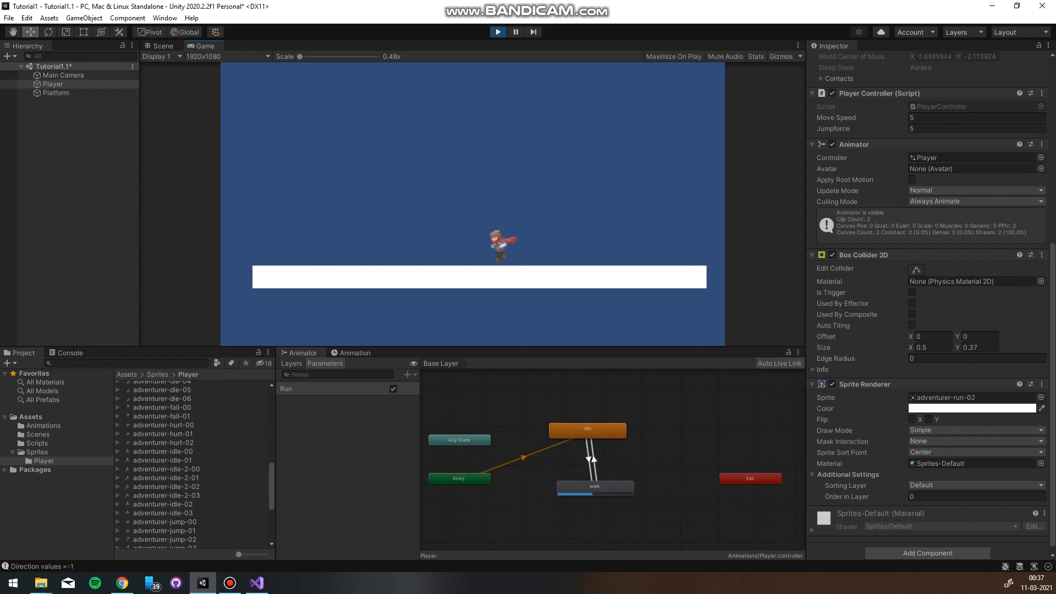
{"action": "key", "text": "d"}
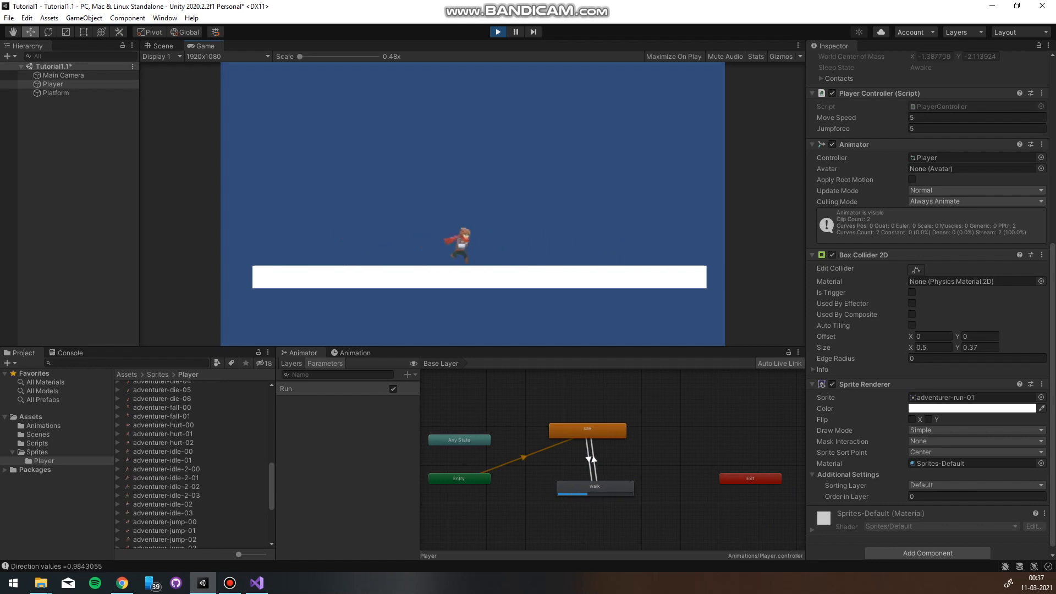
{"action": "key", "text": "a"}
{"action": "key", "text": "d"}
{"action": "key", "text": "ctrl+p"}
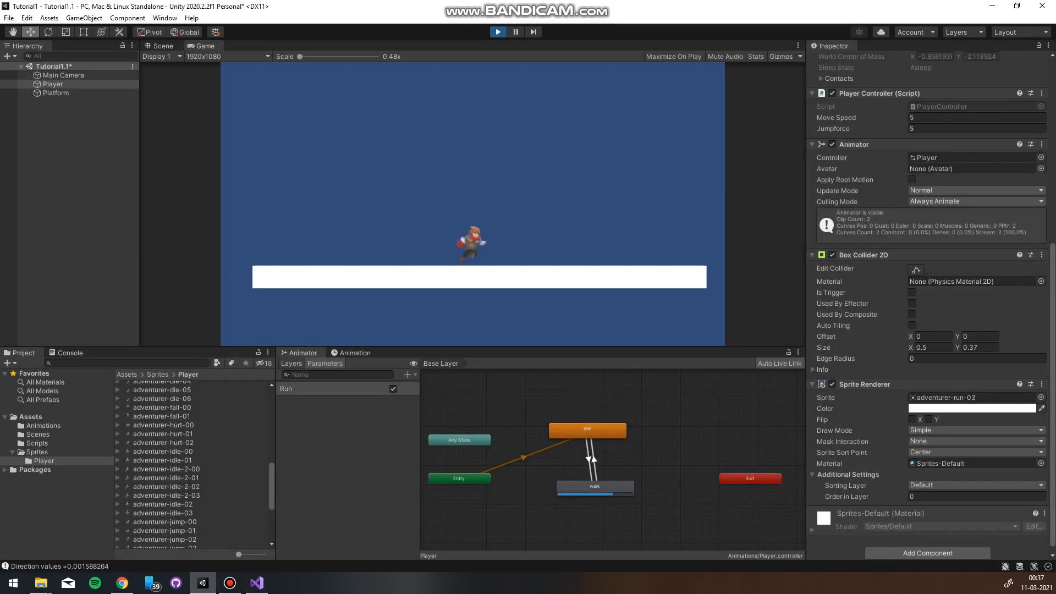
Step: Return to Visual Studio and add an "else if(Direction = 0)" block with braces below the Direction != 0 block
{"action": "left_click", "coordinate": [257, 583]}
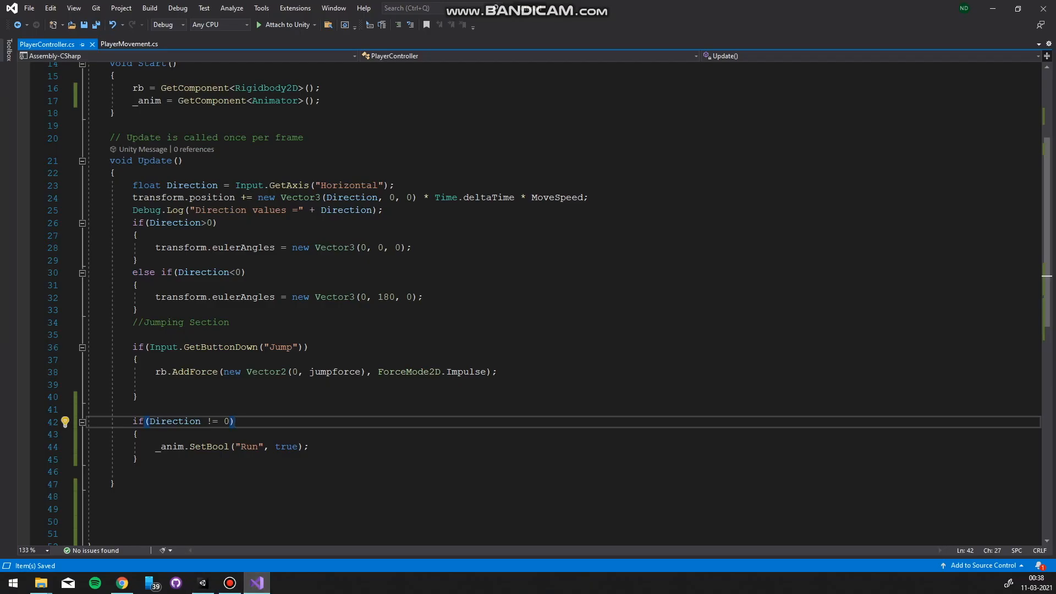
{"action": "left_click", "coordinate": [138, 459]}
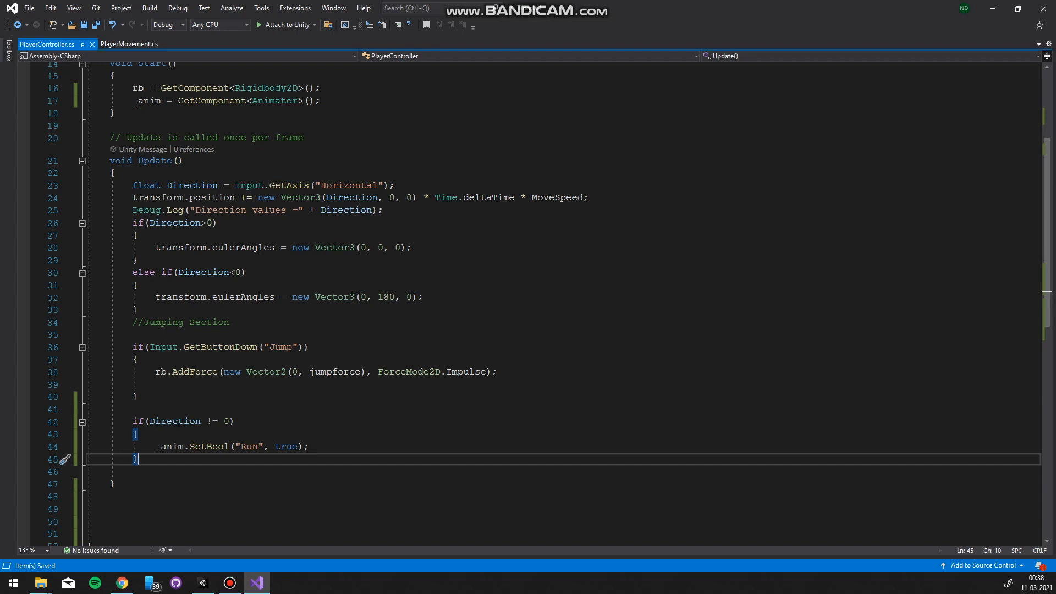
{"action": "key", "text": "Return"}
{"action": "type", "text": "else"}
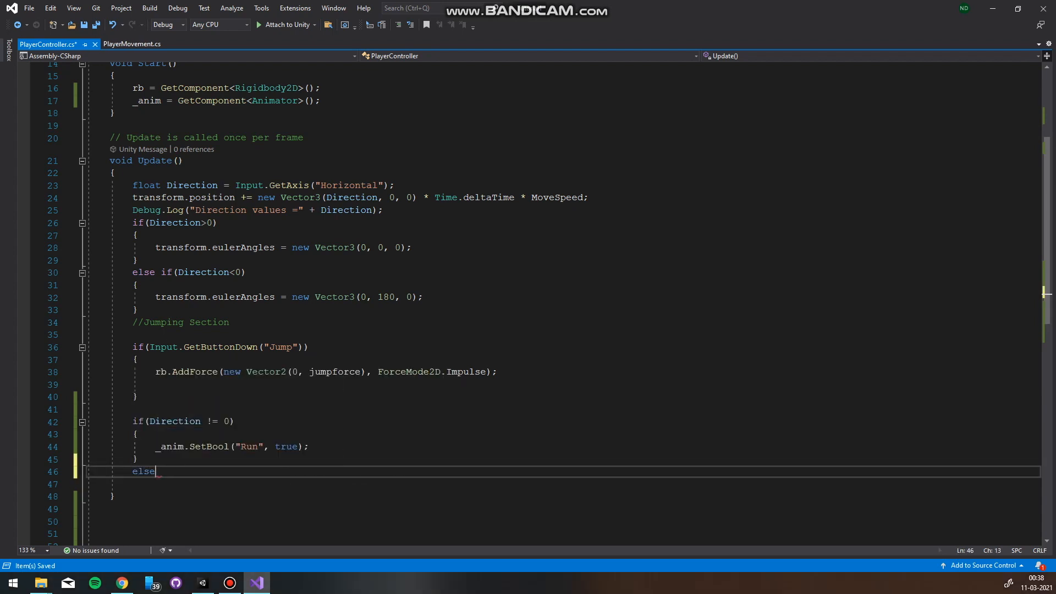
{"action": "type", "text": " if(D"}
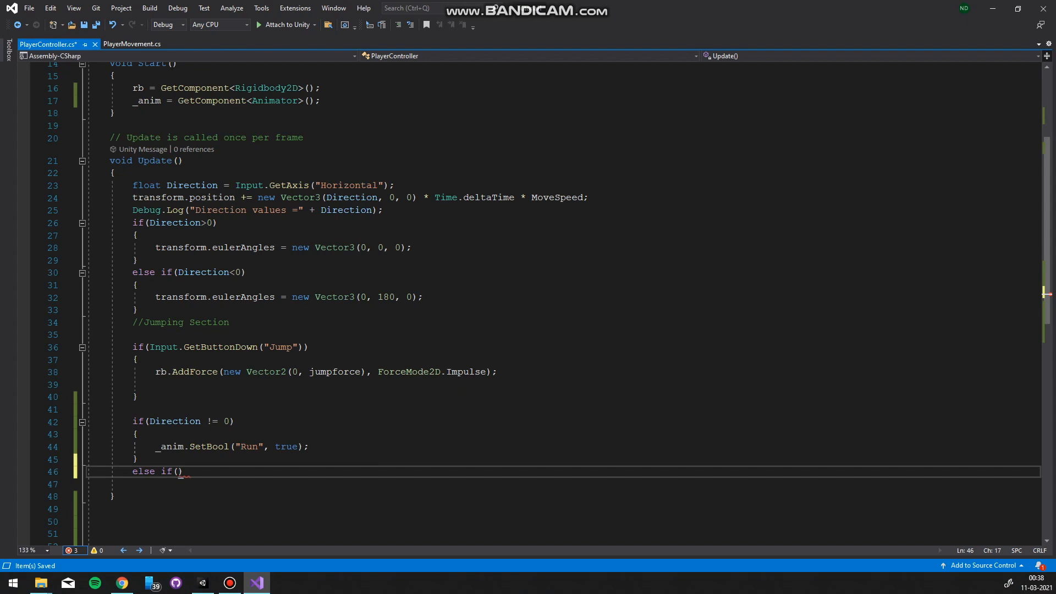
{"action": "type", "text": "irection"}
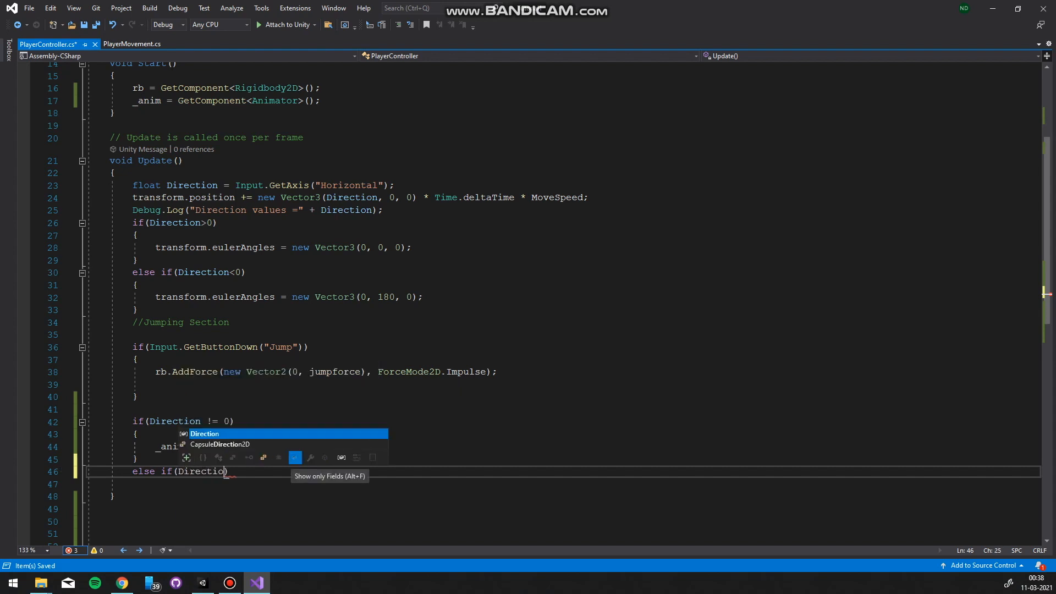
{"action": "type", "text": " ="}
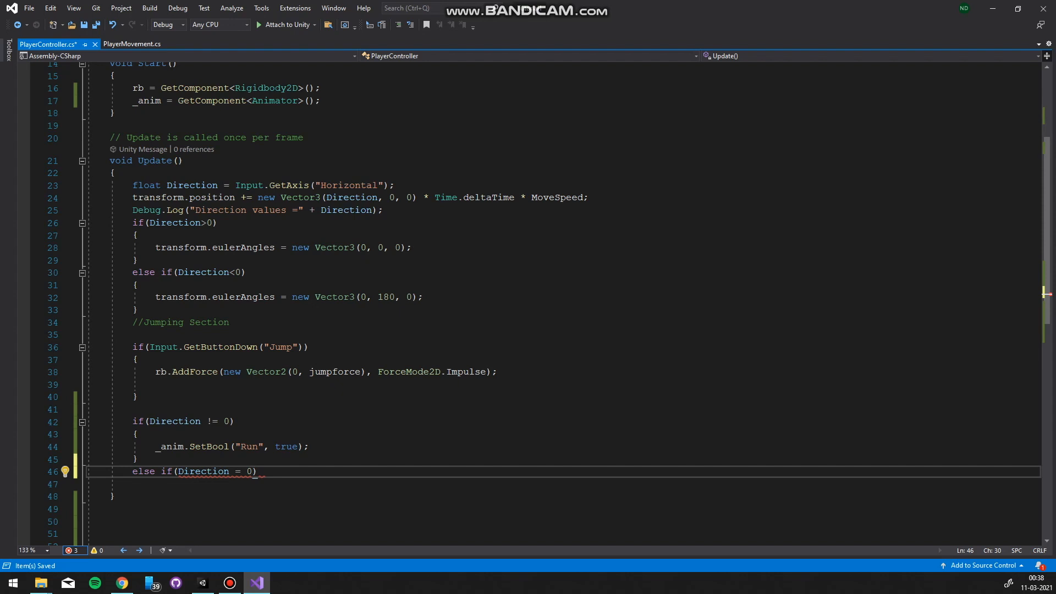
{"action": "type", "text": "0)"}
{"action": "key", "text": "Return"}
{"action": "type", "text": "{"}
{"action": "key", "text": "Return"}
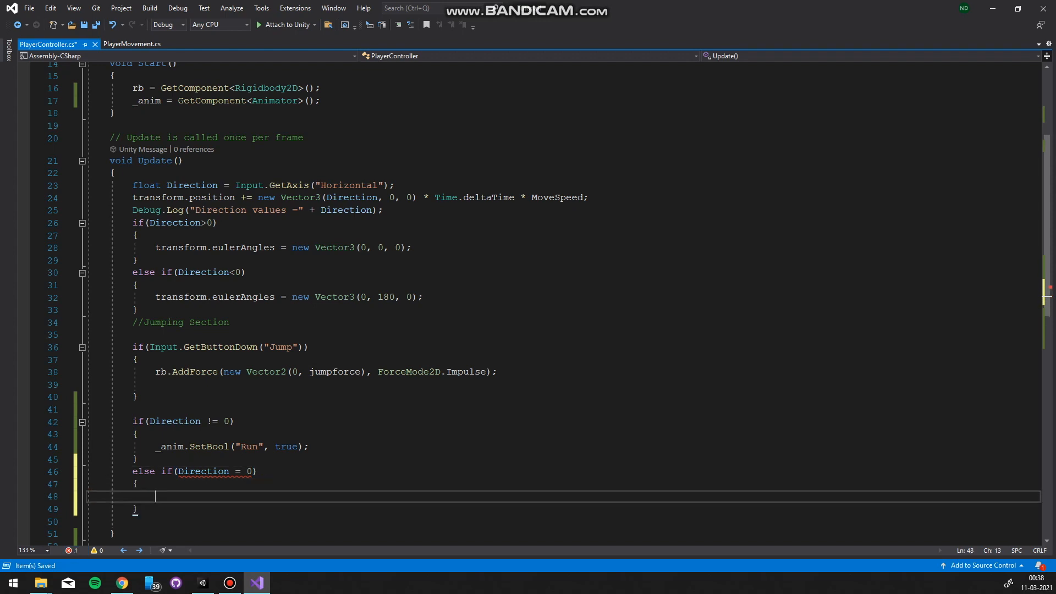
Step: Write "_anim.SetBool("Run", false);" inside the else-if Direction block and save the PlayerController script
{"action": "type", "text": "_anim"}
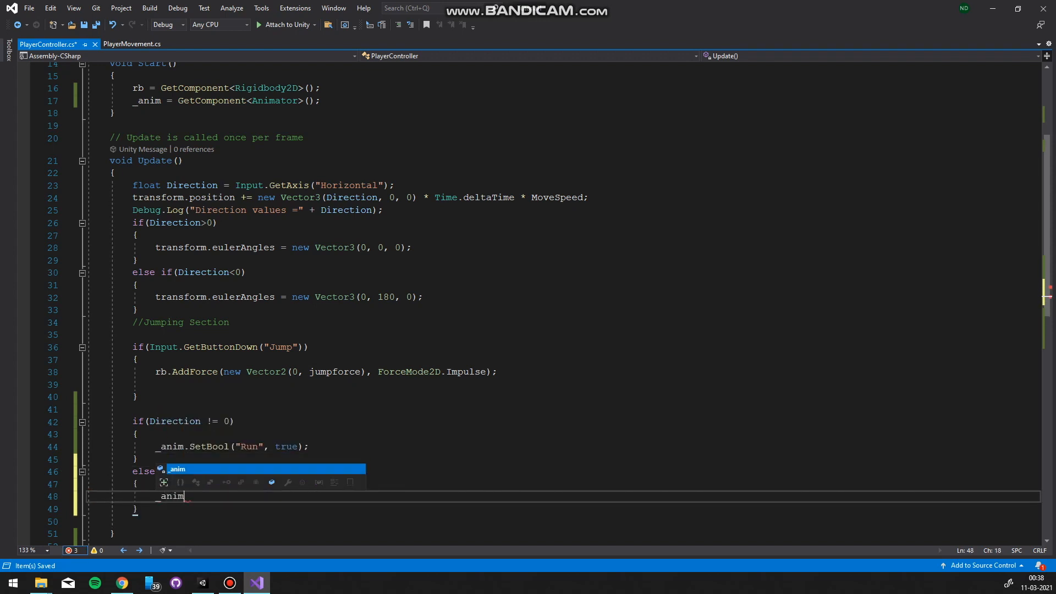
{"action": "key", "text": "Escape"}
{"action": "type", "text": "im"}
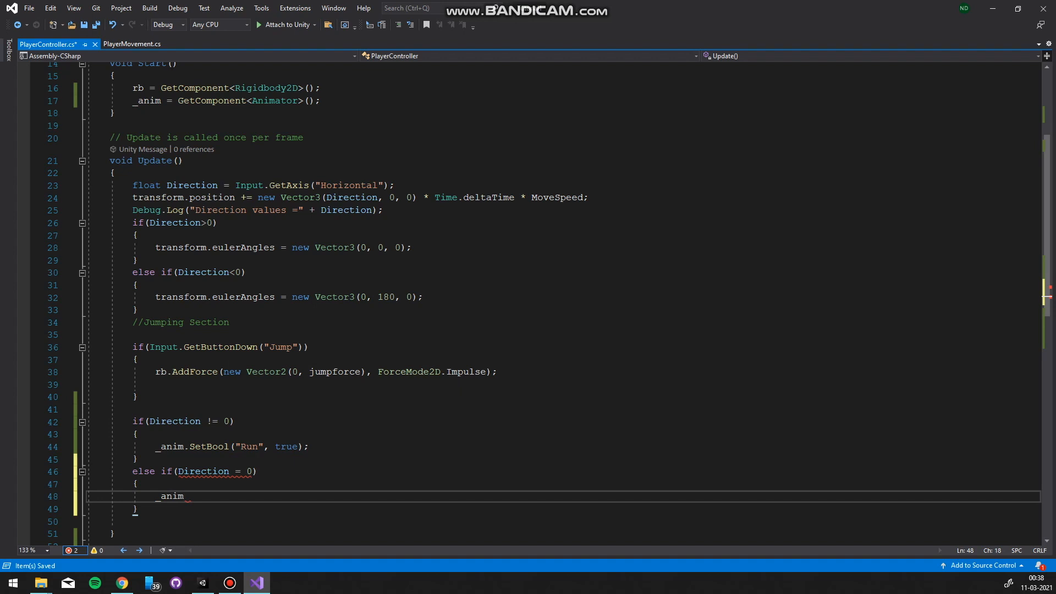
{"action": "type", "text": ".set"}
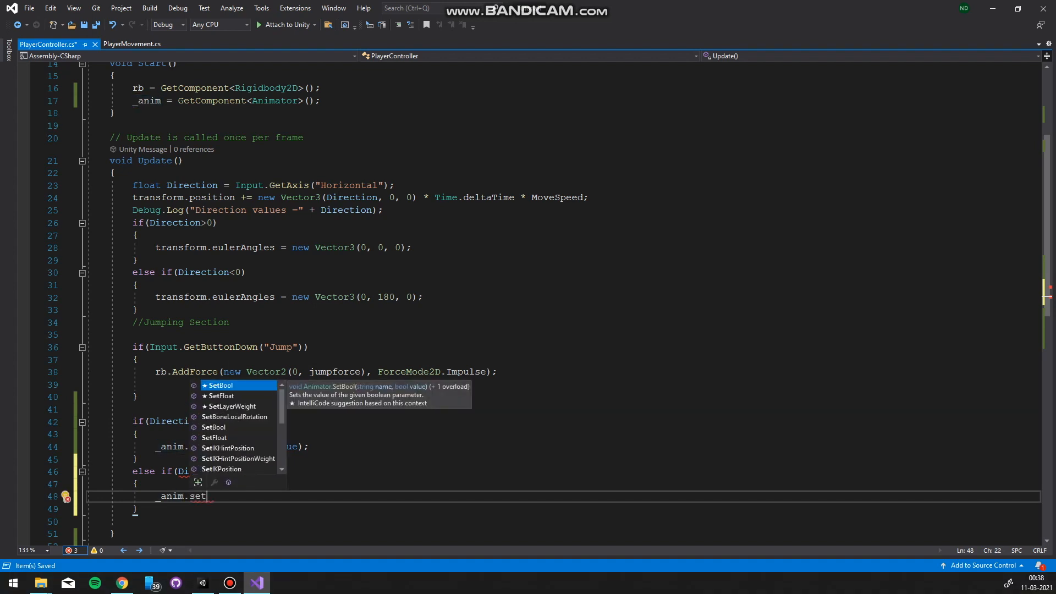
{"action": "key", "text": "Tab"}
{"action": "type", "text": "("}
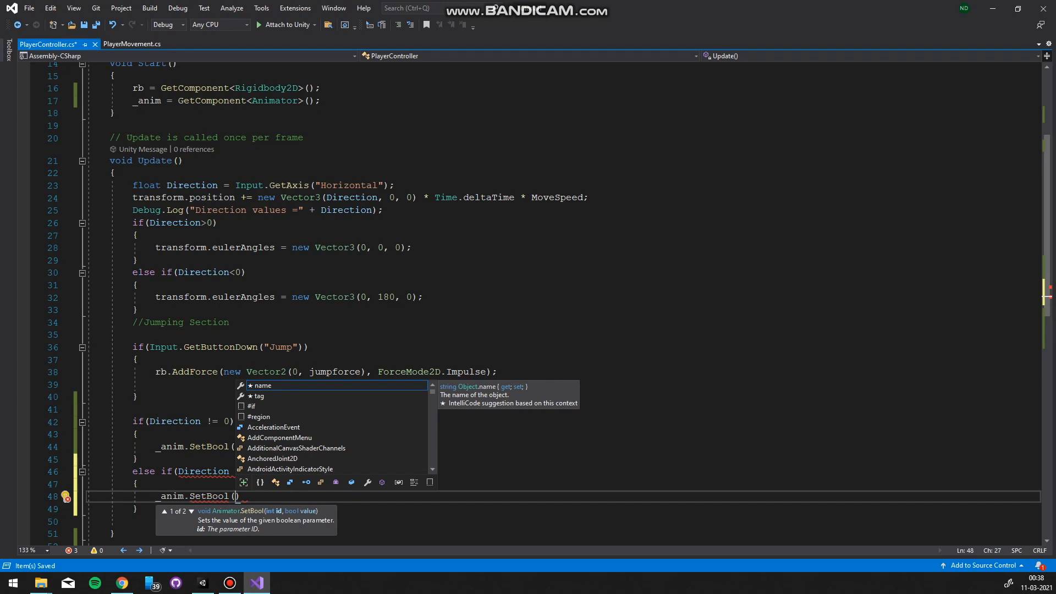
{"action": "type", "text": "\""}
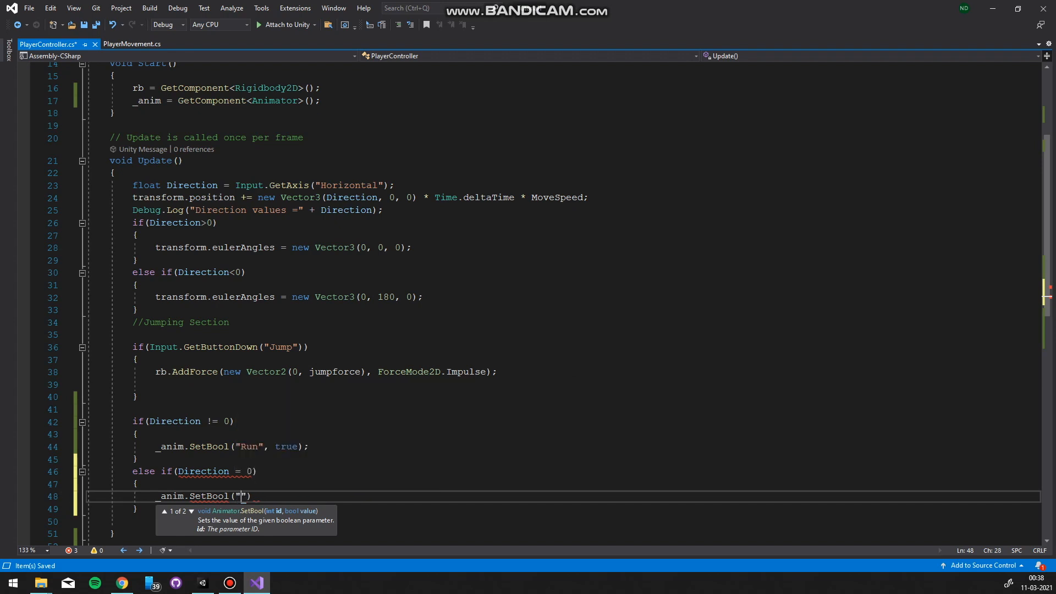
{"action": "type", "text": "Run\","}
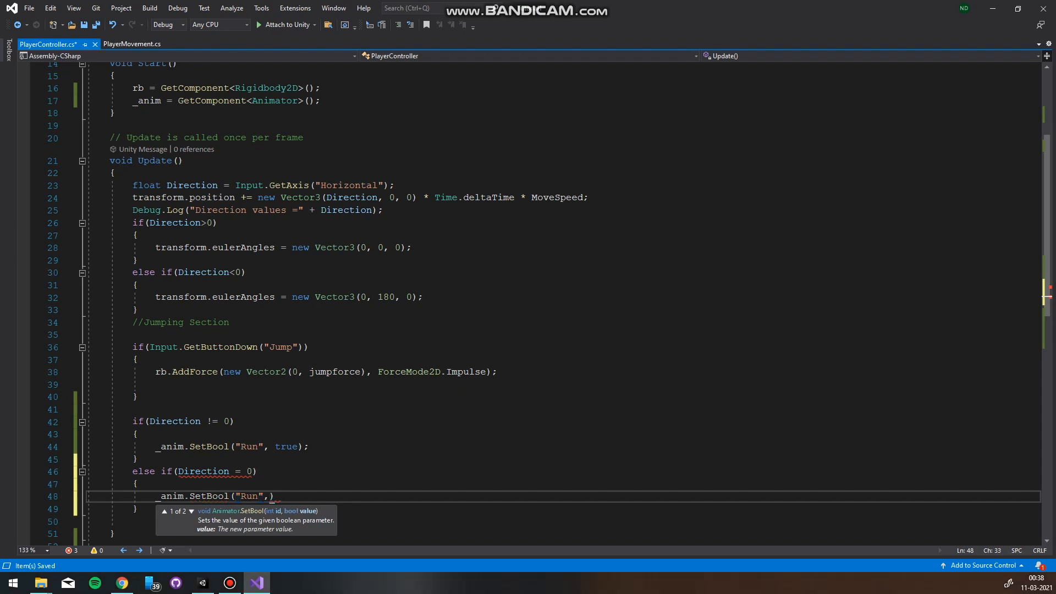
{"action": "type", "text": "false"}
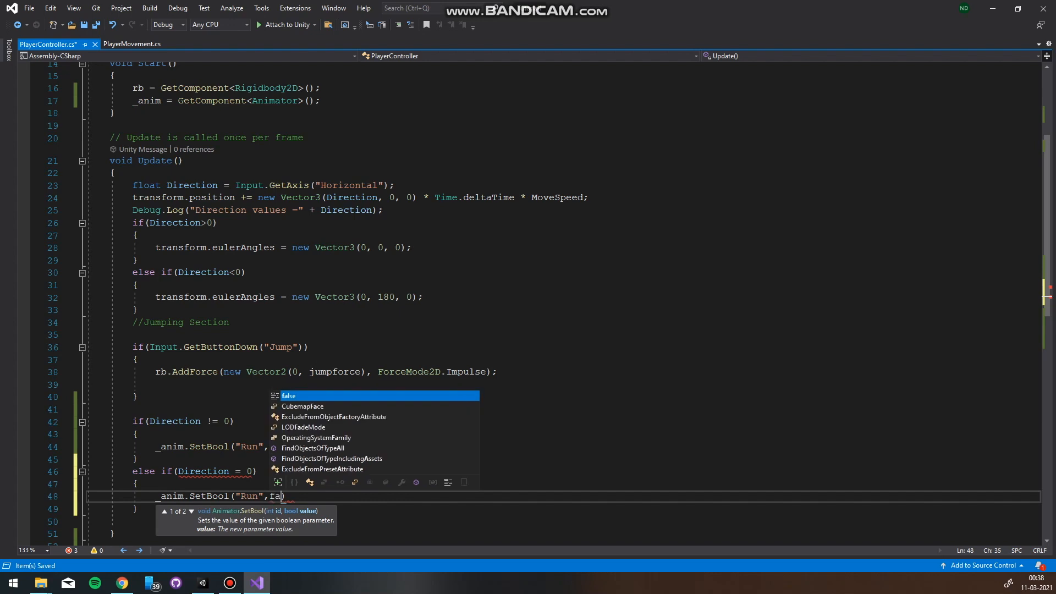
{"action": "key", "text": "Right"}
{"action": "key", "text": "Right"}
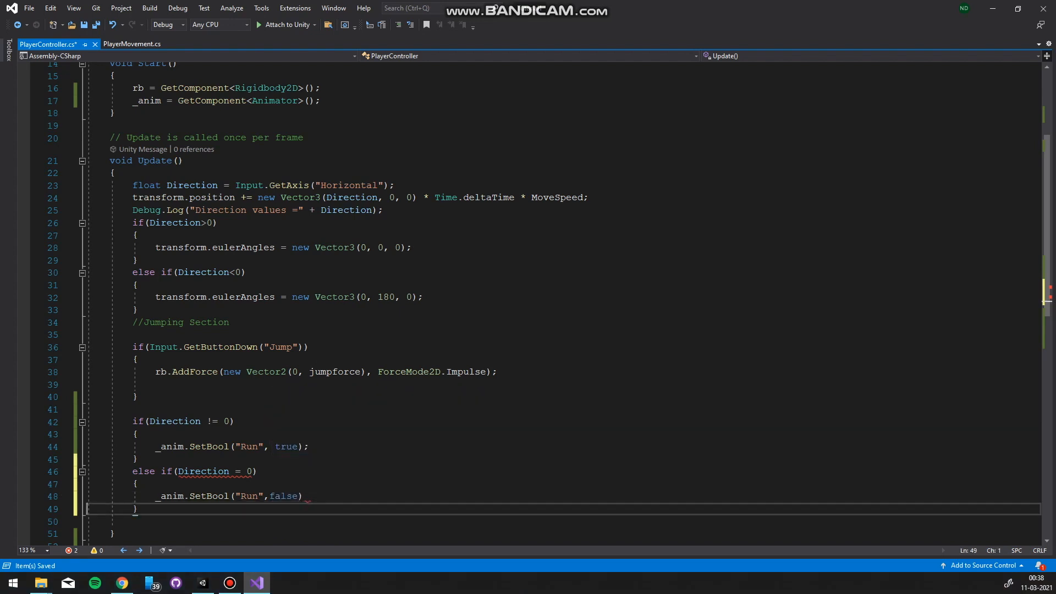
{"action": "key", "text": "Left"}
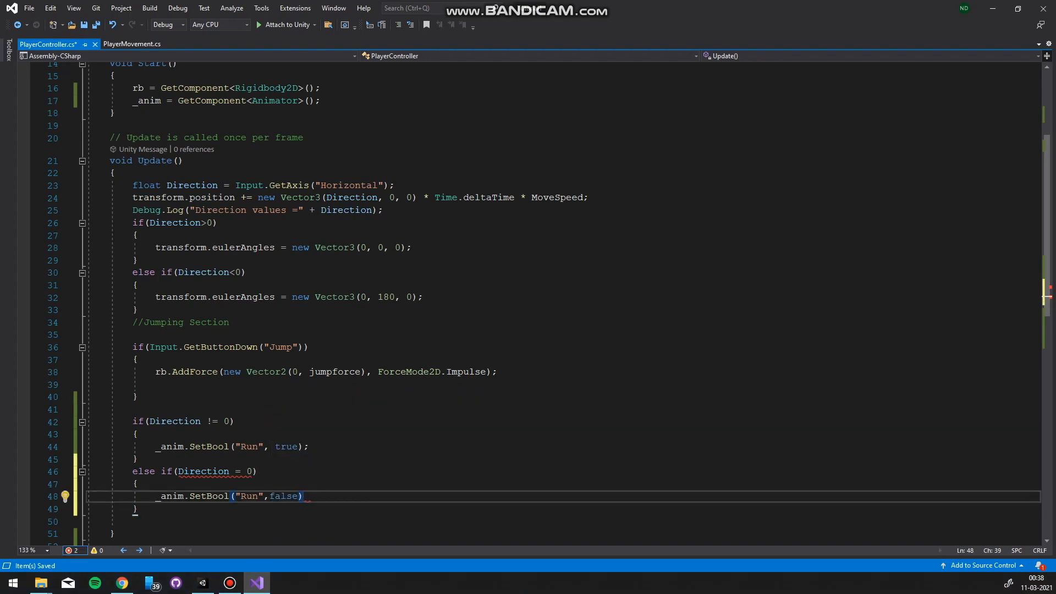
{"action": "type", "text": ";"}
{"action": "key", "text": "ctrl+s"}
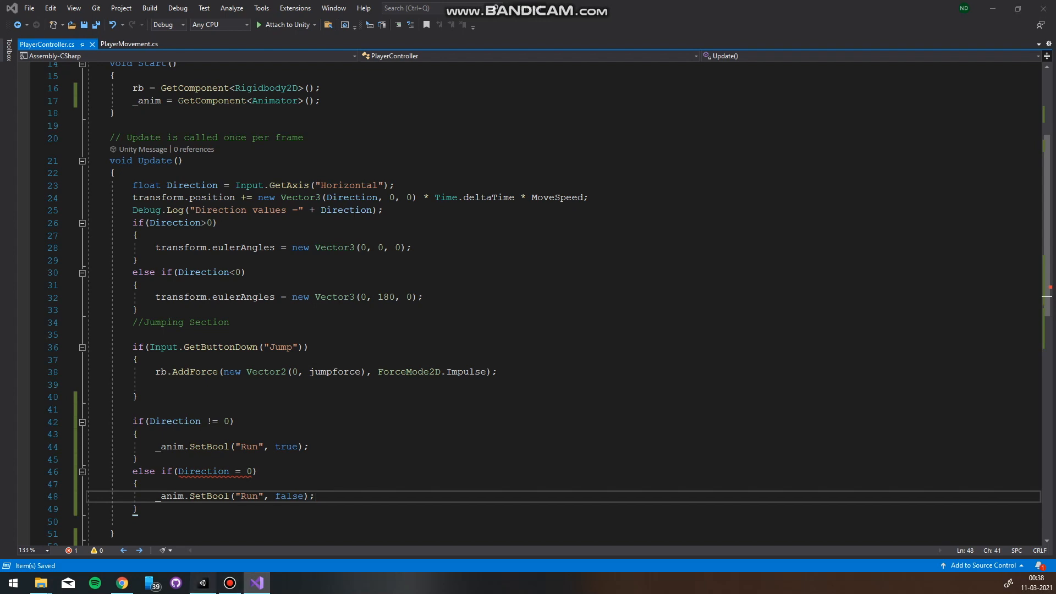
Step: Check the script compilation in Unity, return to Visual Studio, correct the else-if condition to "Direction == 0" and save
{"action": "left_click", "coordinate": [203, 582]}
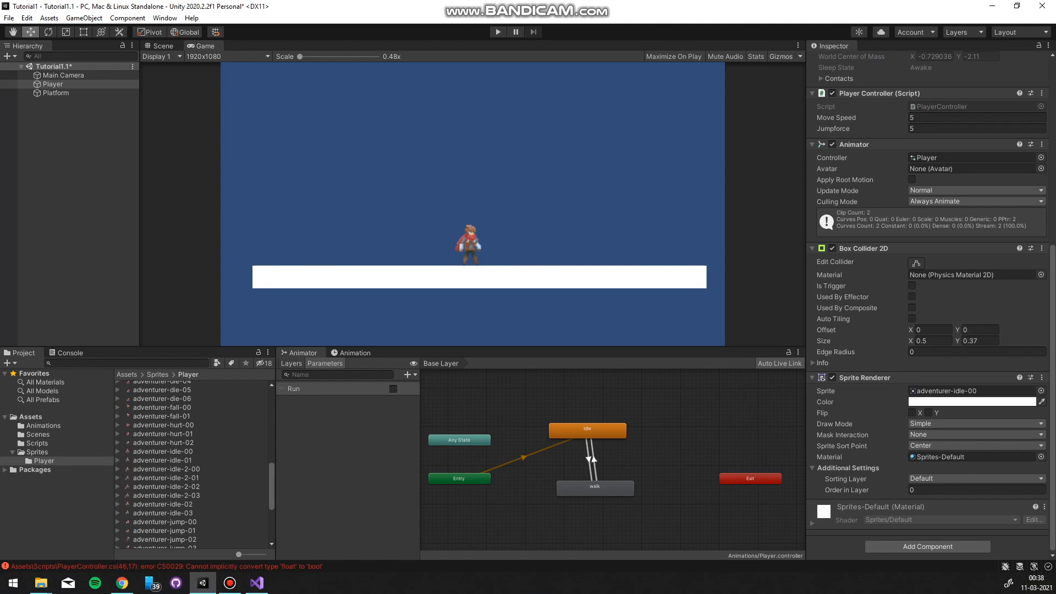
{"action": "key", "text": "alt+Tab"}
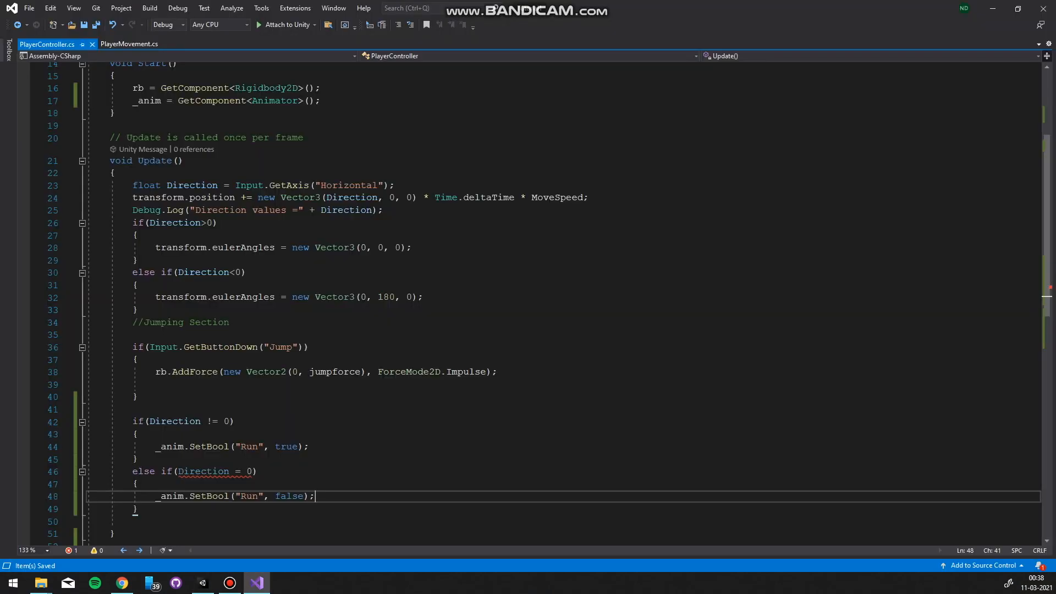
{"action": "left_click", "coordinate": [235, 471]}
{"action": "type", "text": "="}
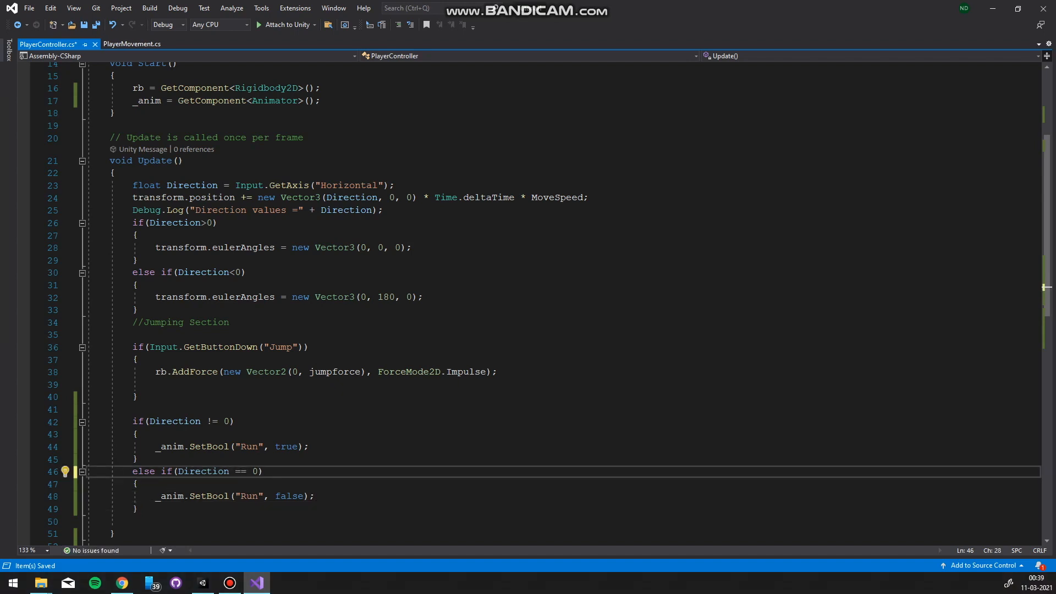
{"action": "key", "text": "ctrl+s"}
Step: Switch to Unity and play-test the game, moving the player both ways and jumping to check the idle and walk transitions, and end play mode
{"action": "key", "text": "alt+Tab"}
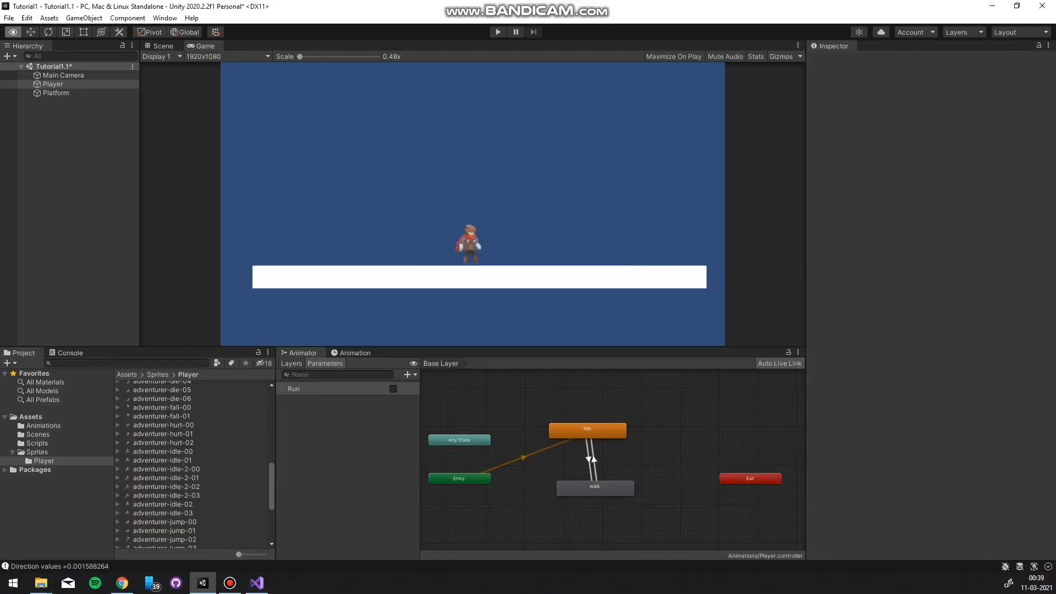
{"action": "key", "text": "ctrl+p"}
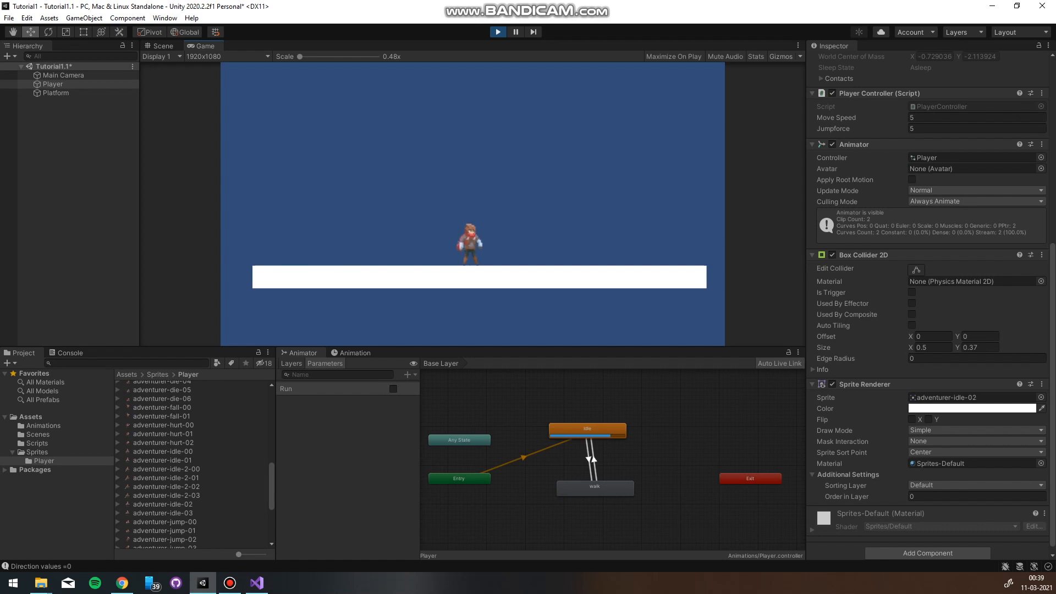
{"action": "key", "text": "Right"}
{"action": "key", "text": "Left"}
{"action": "key", "text": "Right"}
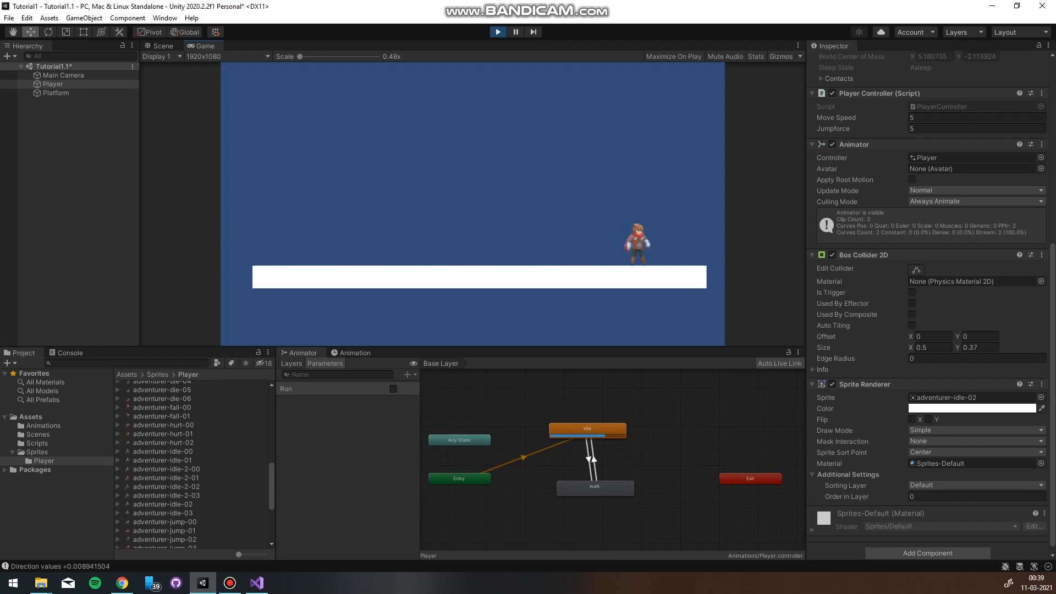
{"action": "key", "text": "Left"}
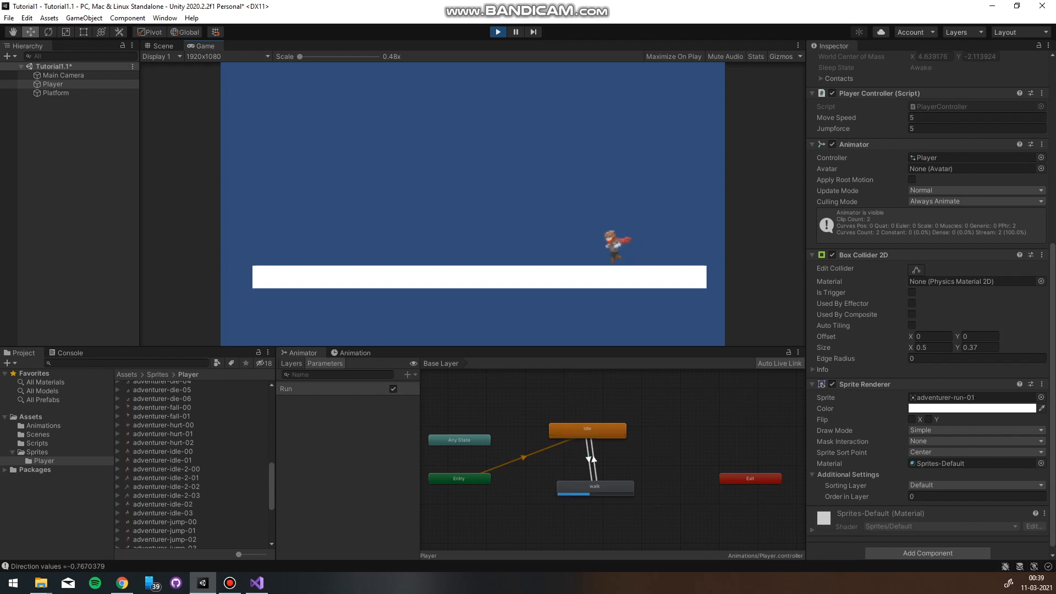
{"action": "key", "text": "Right"}
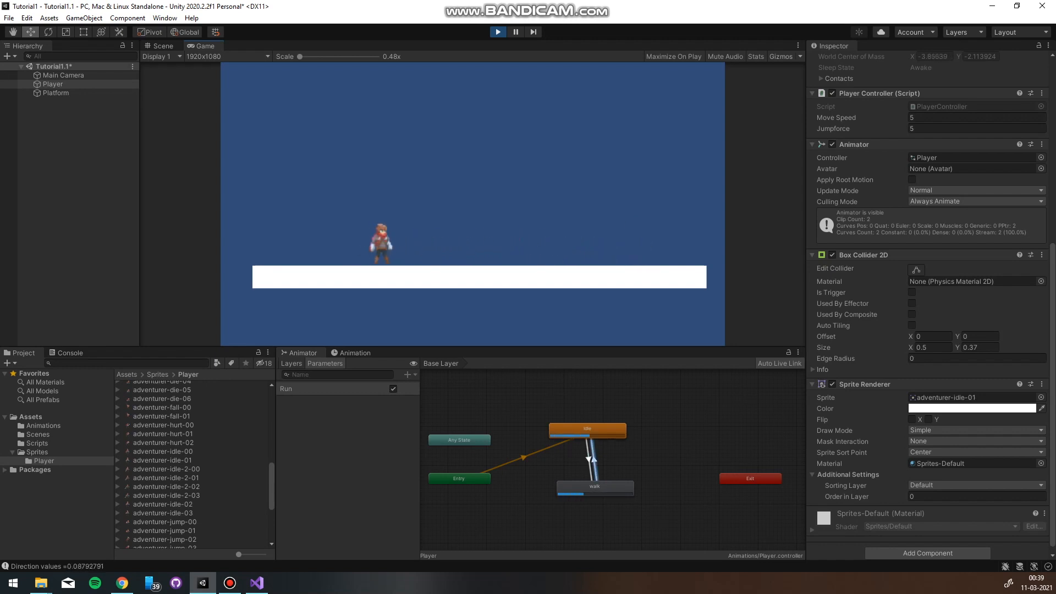
{"action": "key", "text": "Left"}
{"action": "key", "text": "space"}
{"action": "key", "text": "space"}
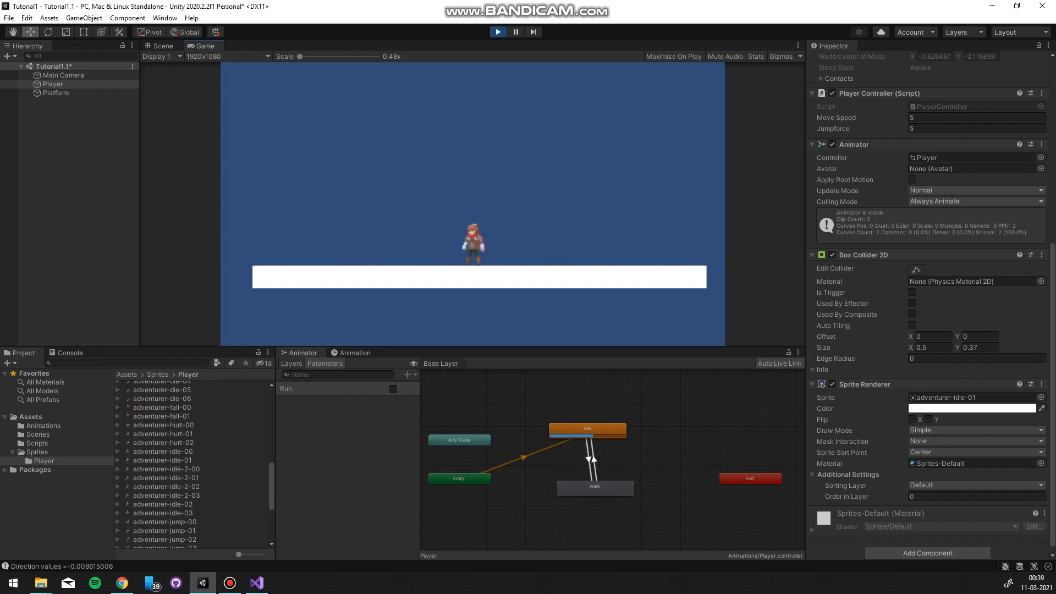
{"action": "key", "text": "Left"}
{"action": "key", "text": "space"}
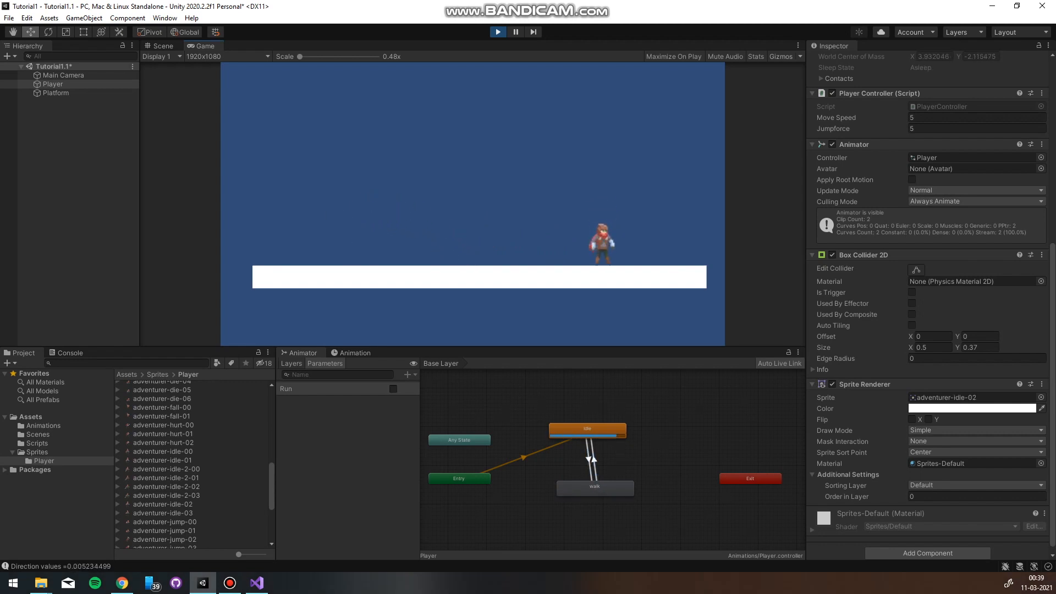
{"action": "key", "text": "Left"}
{"action": "key", "text": "Right"}
{"action": "key", "text": "space"}
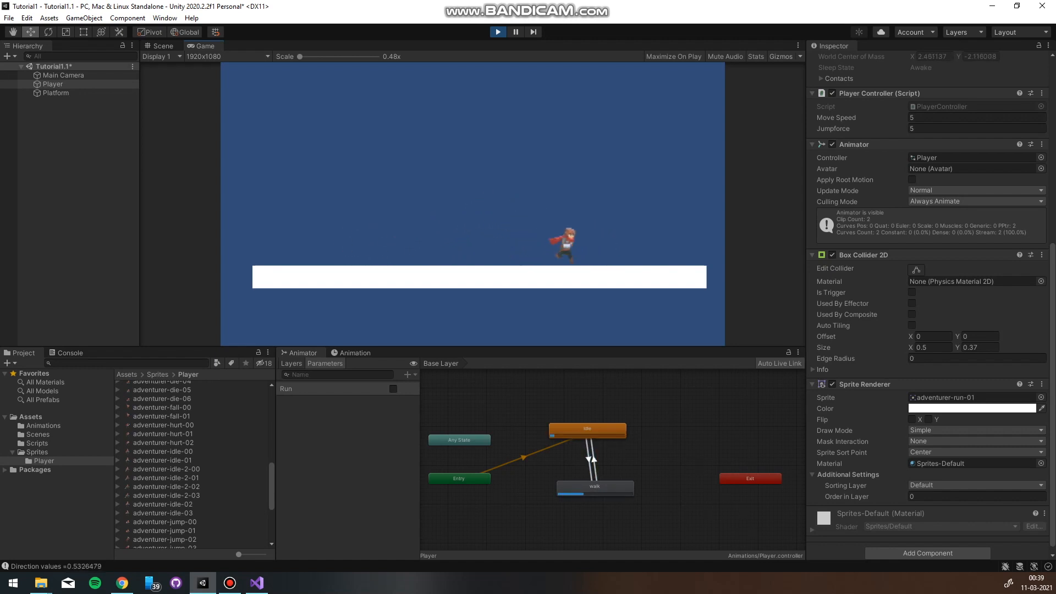
{"action": "key", "text": "Left"}
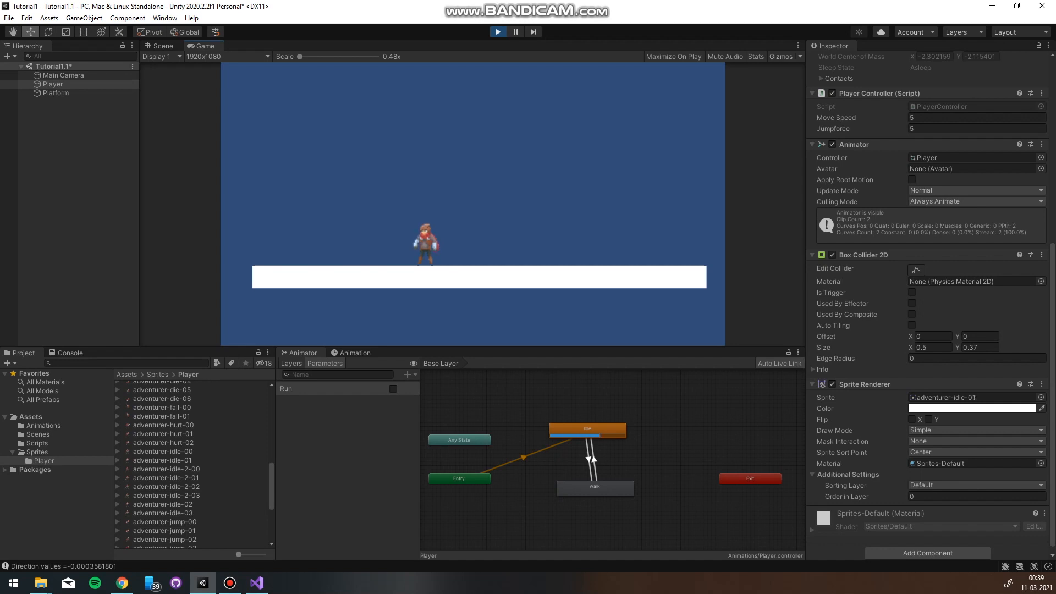
{"action": "key", "text": "ctrl+p"}
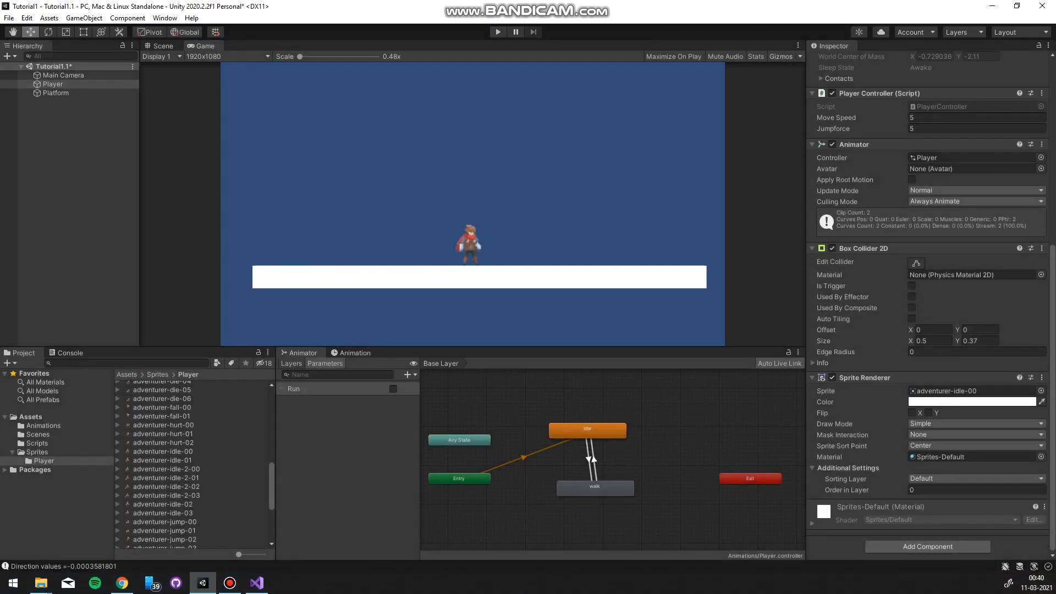